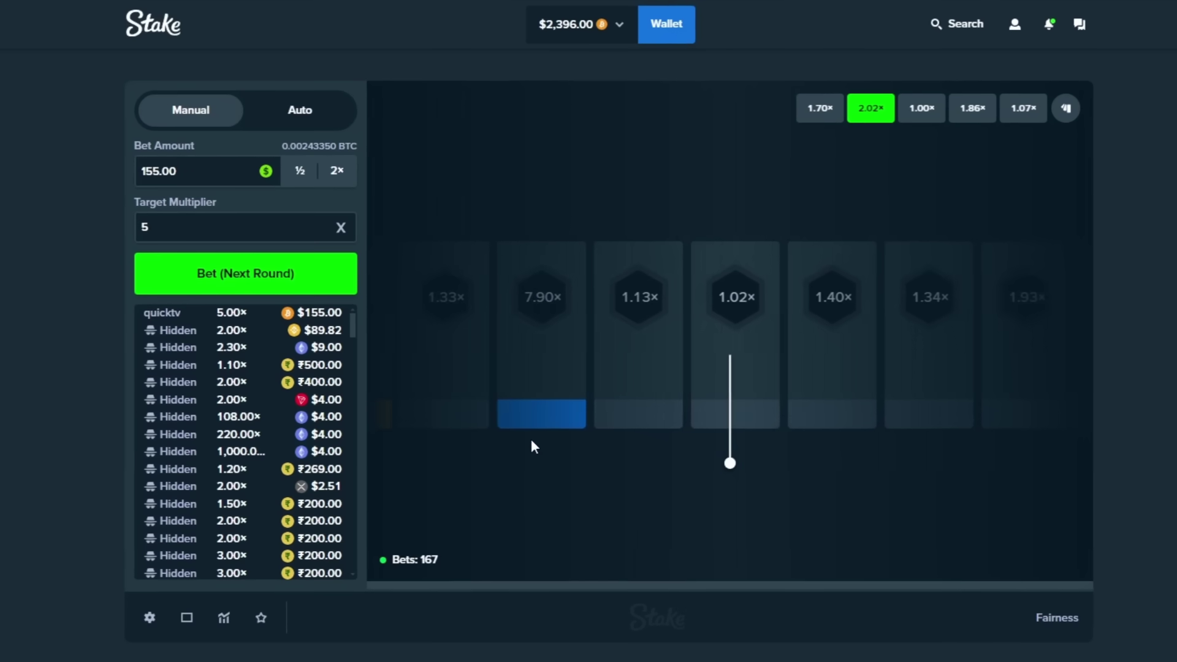
- Replace the bet amount with $155 for a 5× Slide bet, which stopped at 1.40×
drag(202, 171, 80, 166)
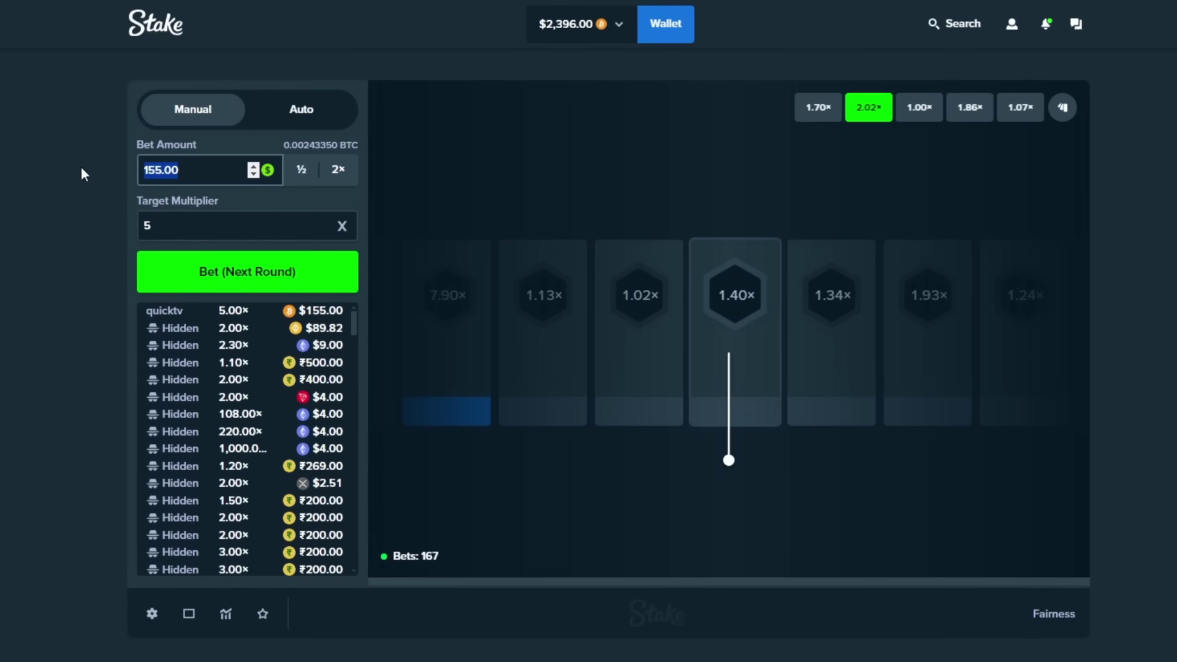
text(250)
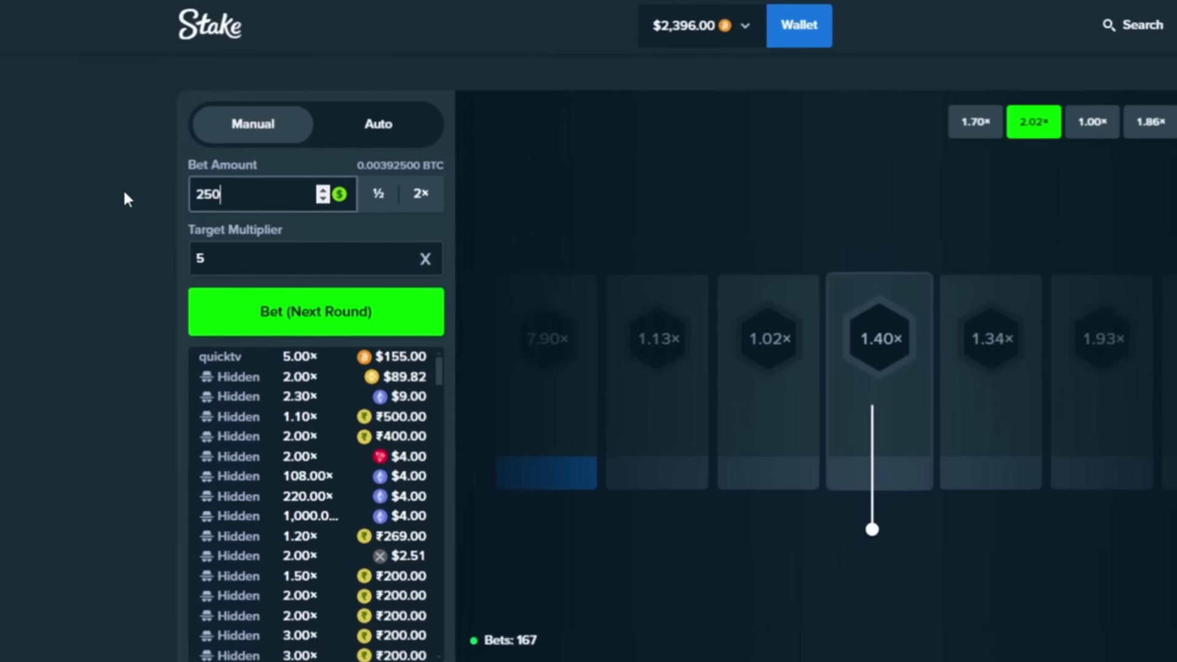
- Bet $250 at a 2× target, then $100 at 5×
click(164, 231)
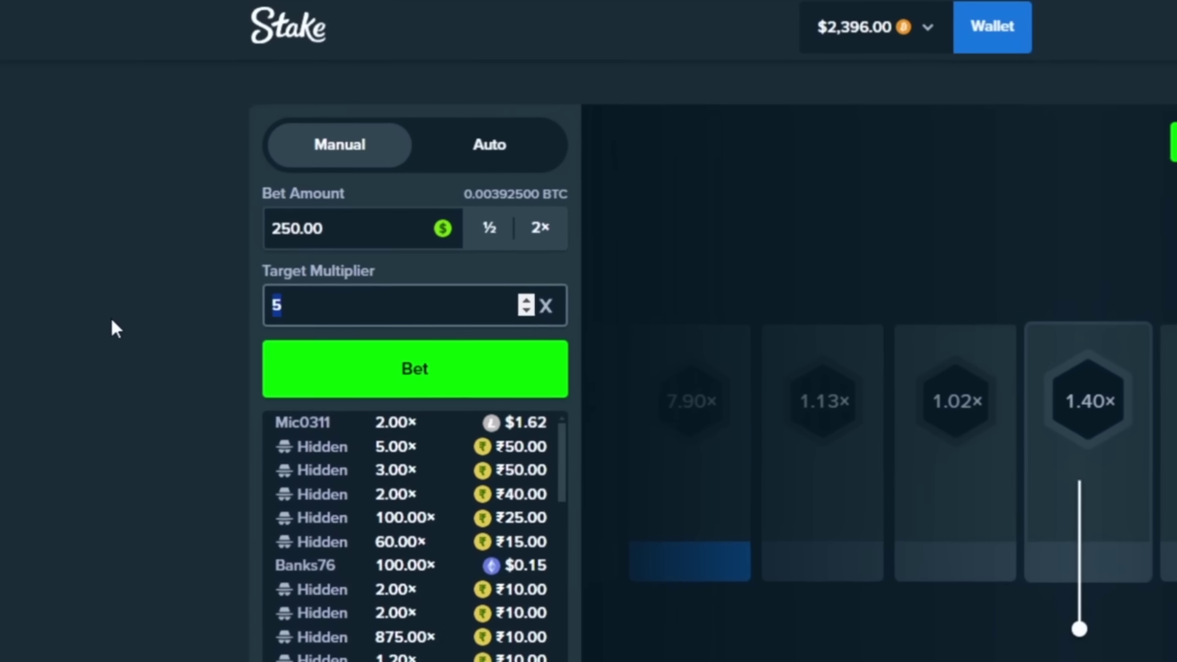
text(2)
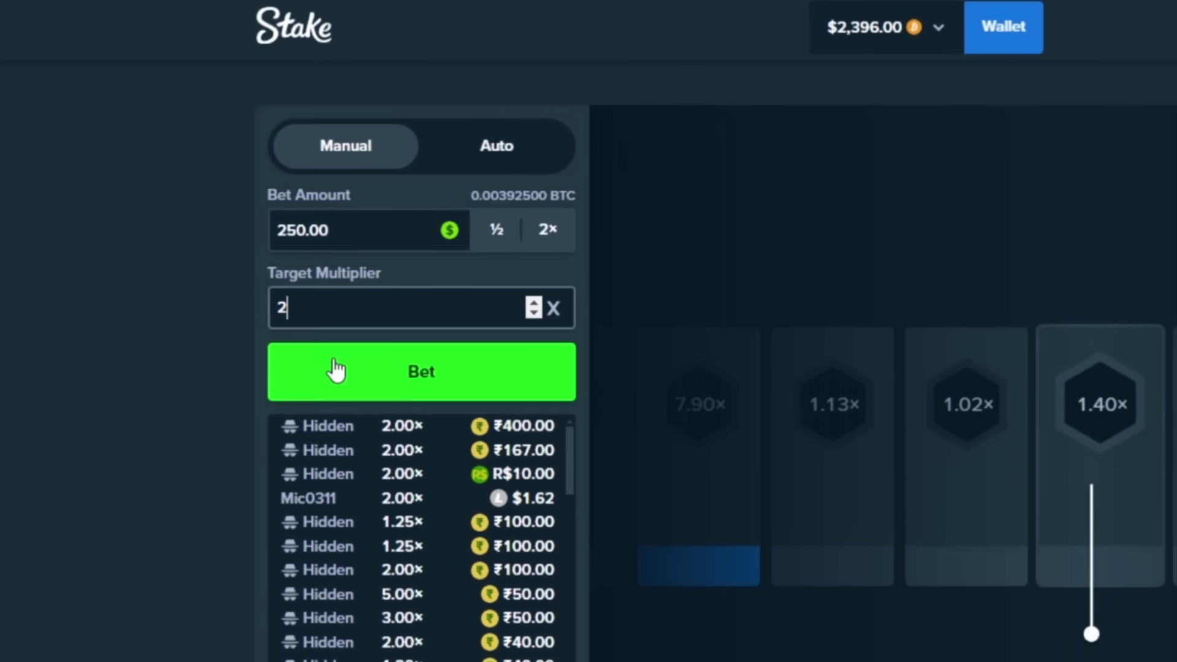
click(411, 371)
click(395, 234)
text(1)
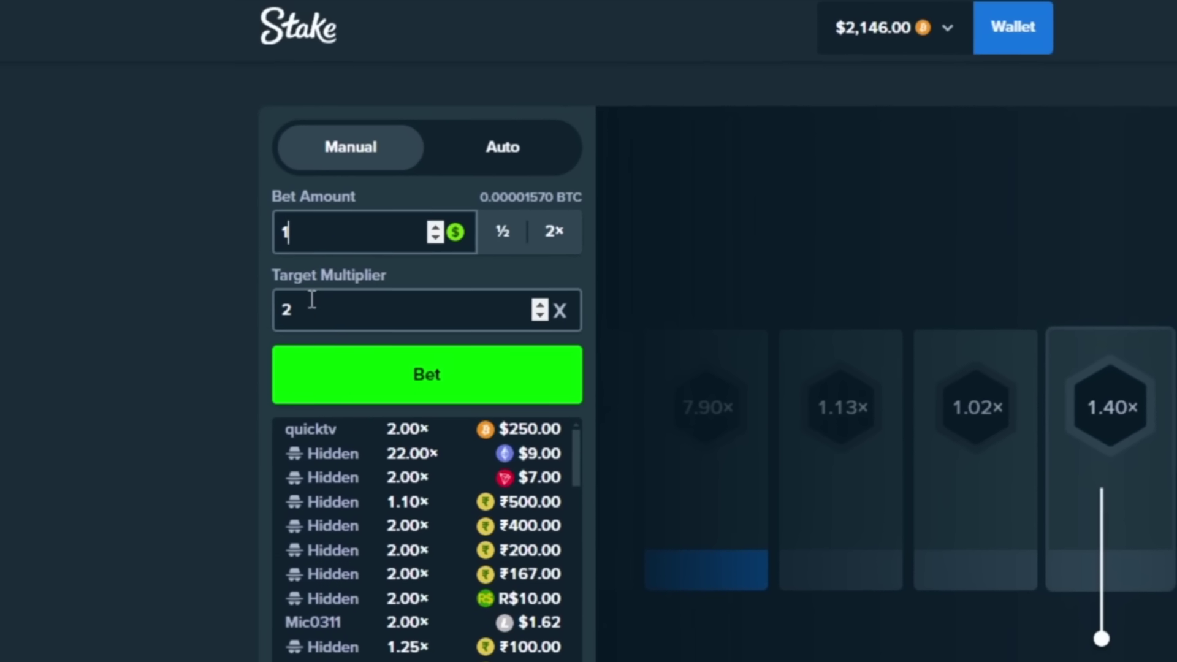
text(00)
click(313, 306)
text(5)
click(368, 371)
- Bet $45 at 25×, then $25 at 555×, bringing the balance to $4,101
click(364, 233)
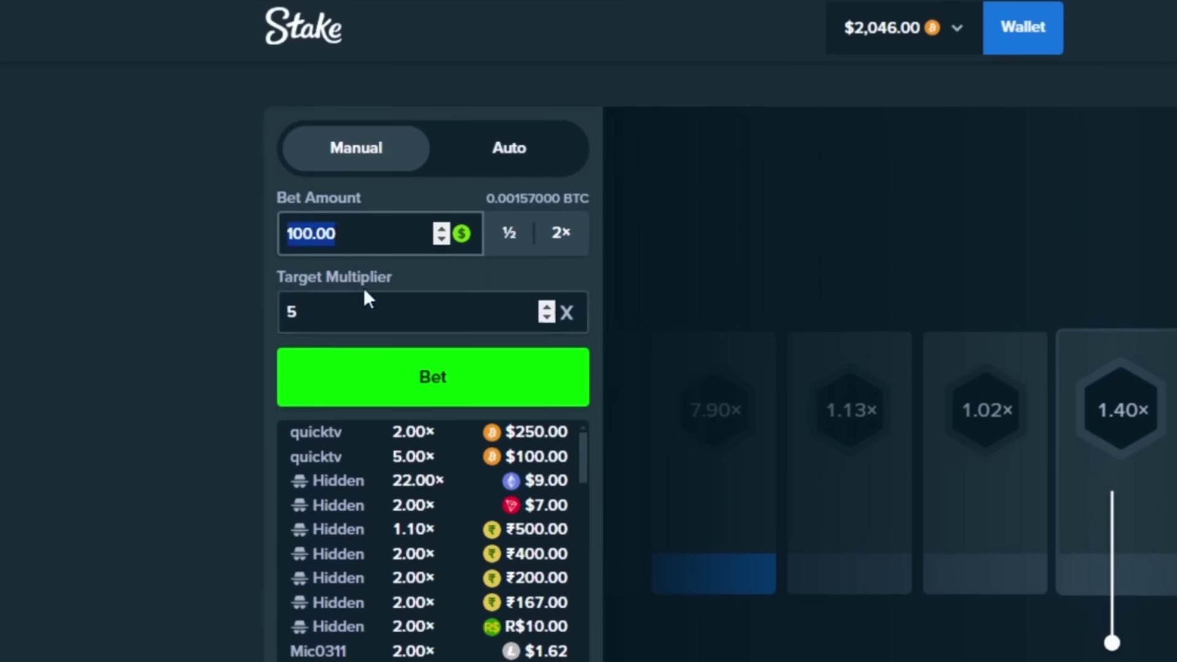
text(45)
click(353, 310)
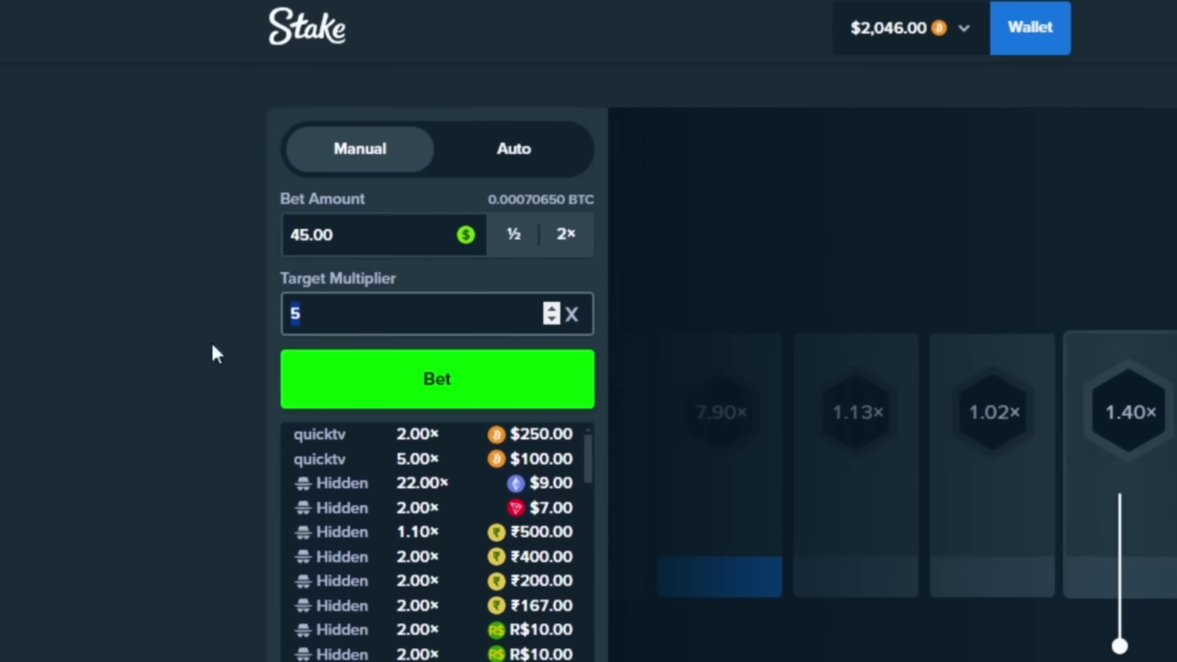
text(25)
click(350, 375)
click(368, 238)
text(25)
double_click(350, 317)
text(5)
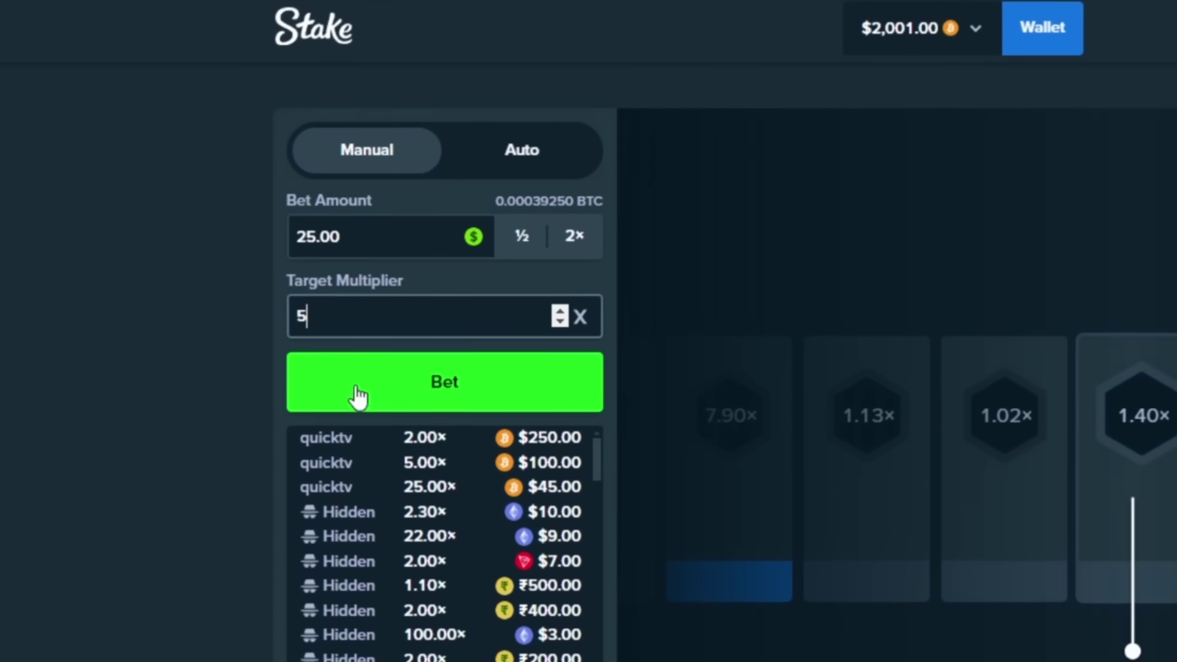
text(55)
click(361, 386)
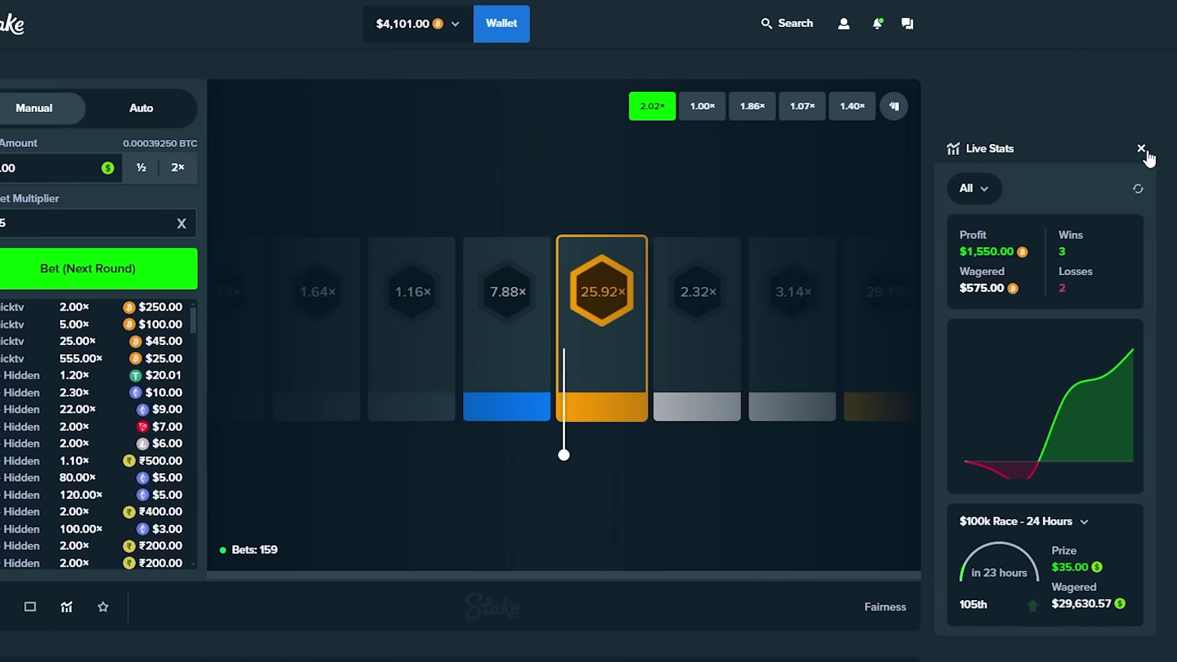
- Close Live Stats, then bet $300 at 2× and $75 at 5×
click(1137, 149)
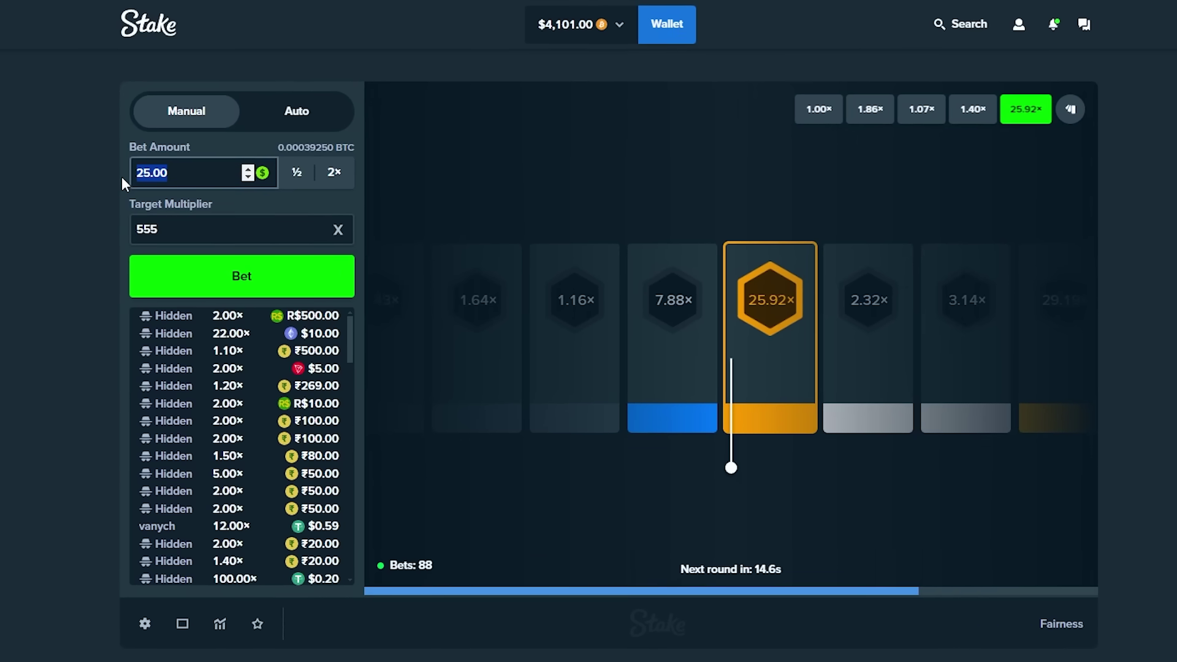
text(300)
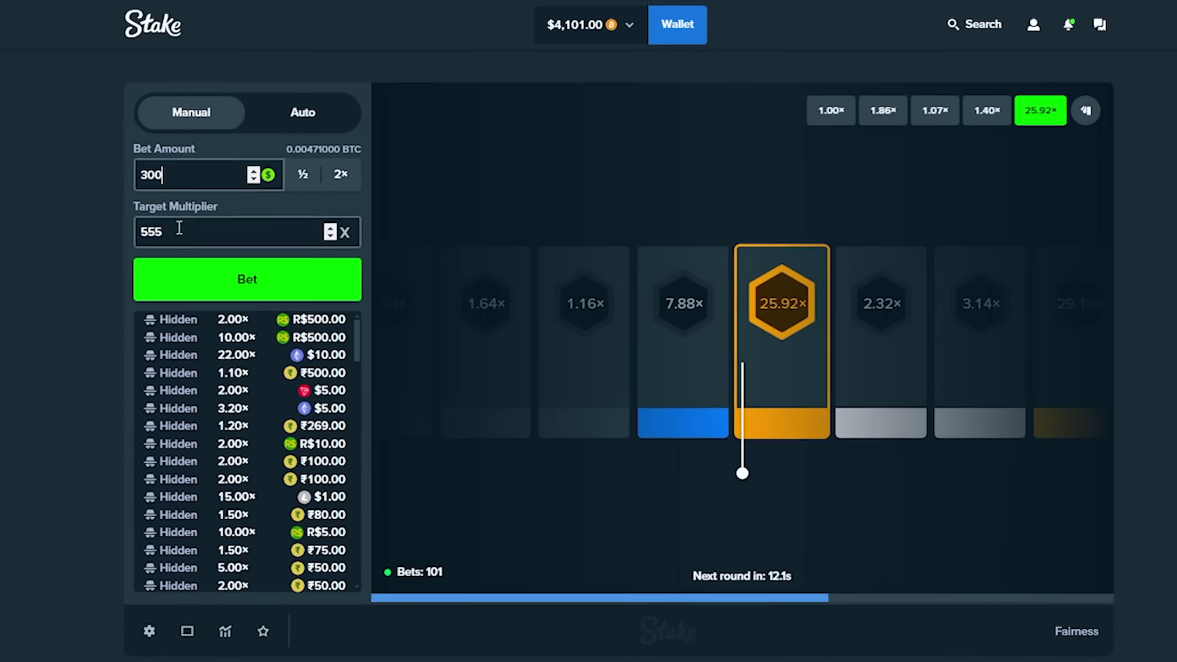
double_click(180, 229)
text(1)
key(BackSpace)
text(2)
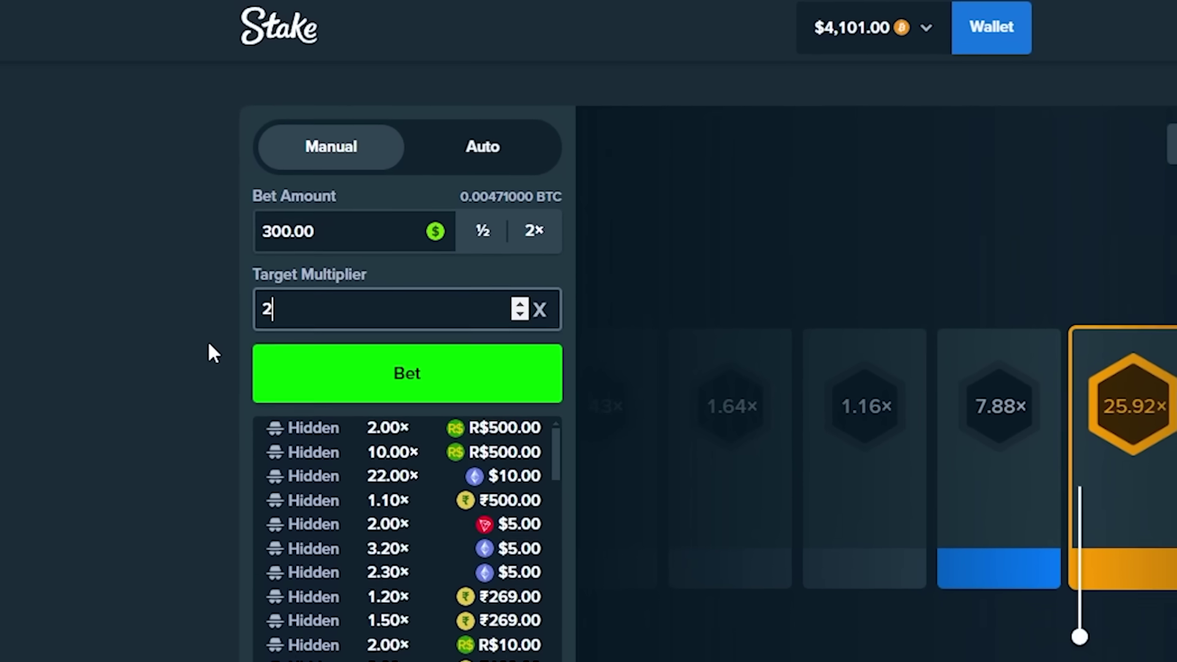
key(Return)
click(482, 231)
click(482, 231)
double_click(350, 323)
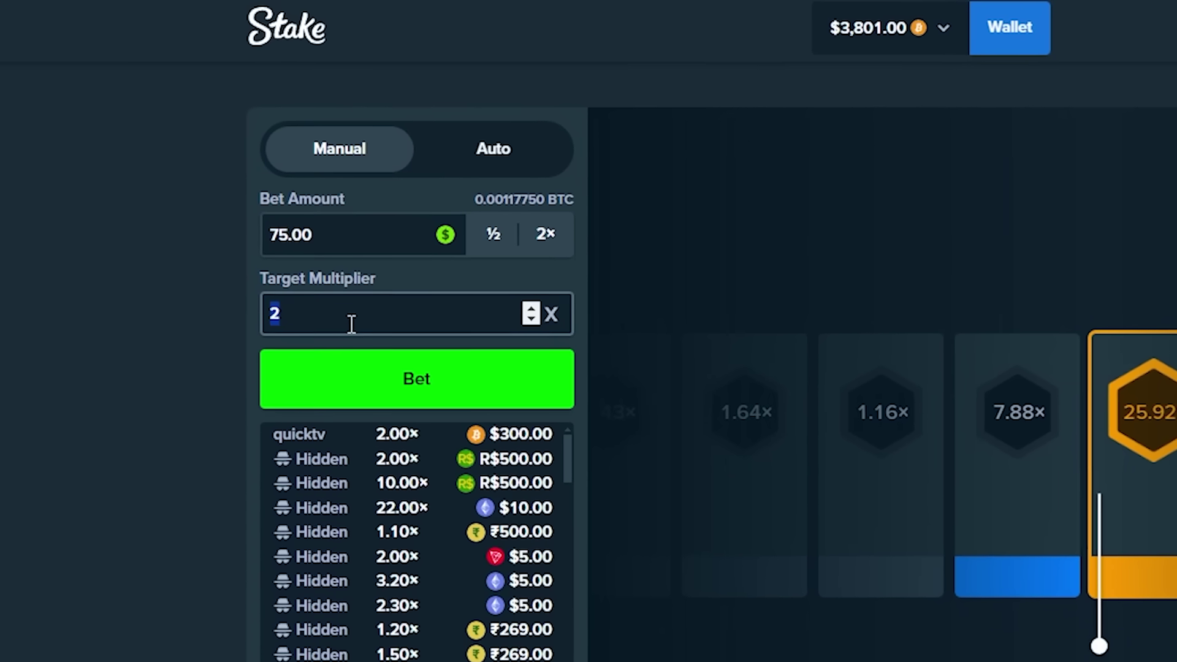
text(5)
key(Return)
- Halve to bet $37.50 at 15×, then $18.75 at 55× and 555×
click(493, 234)
double_click(337, 314)
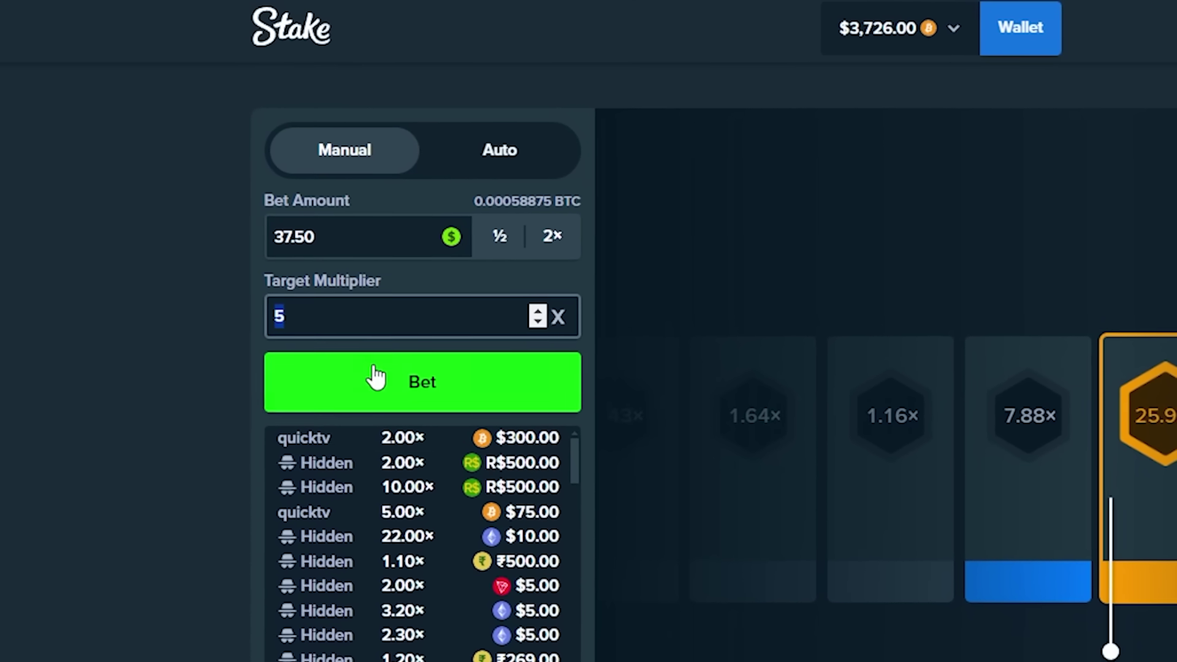
text(25)
drag(304, 316, 170, 332)
text(15)
key(Return)
click(499, 236)
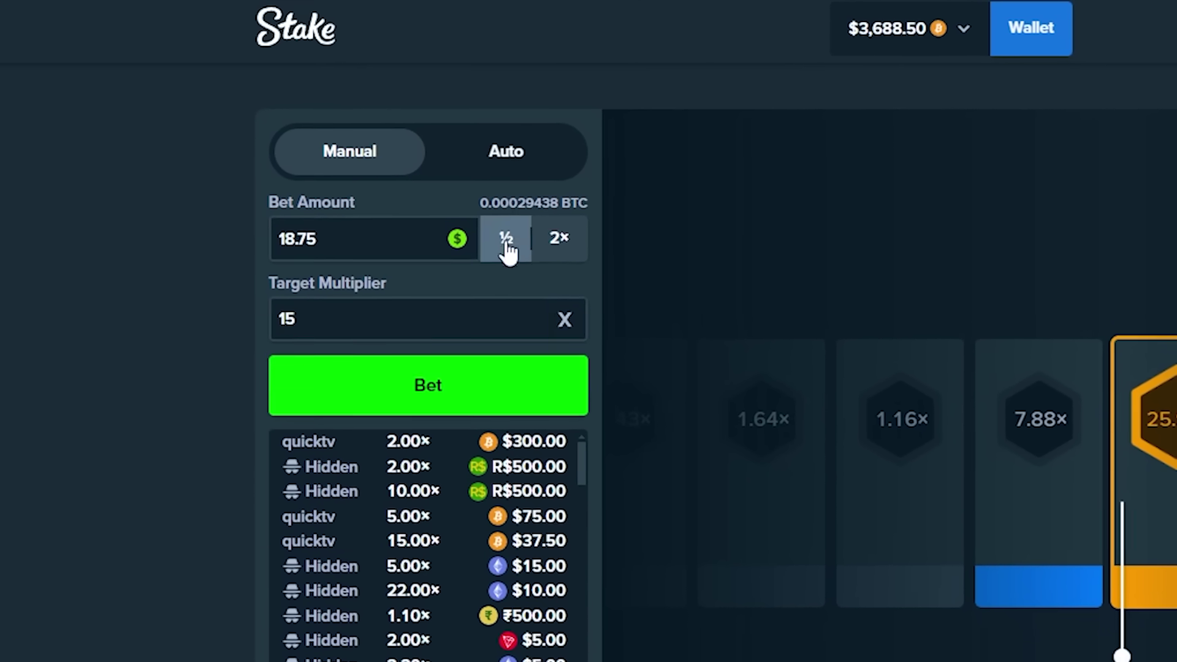
text(55)
click(373, 382)
drag(313, 319, 253, 328)
text(555)
click(344, 394)
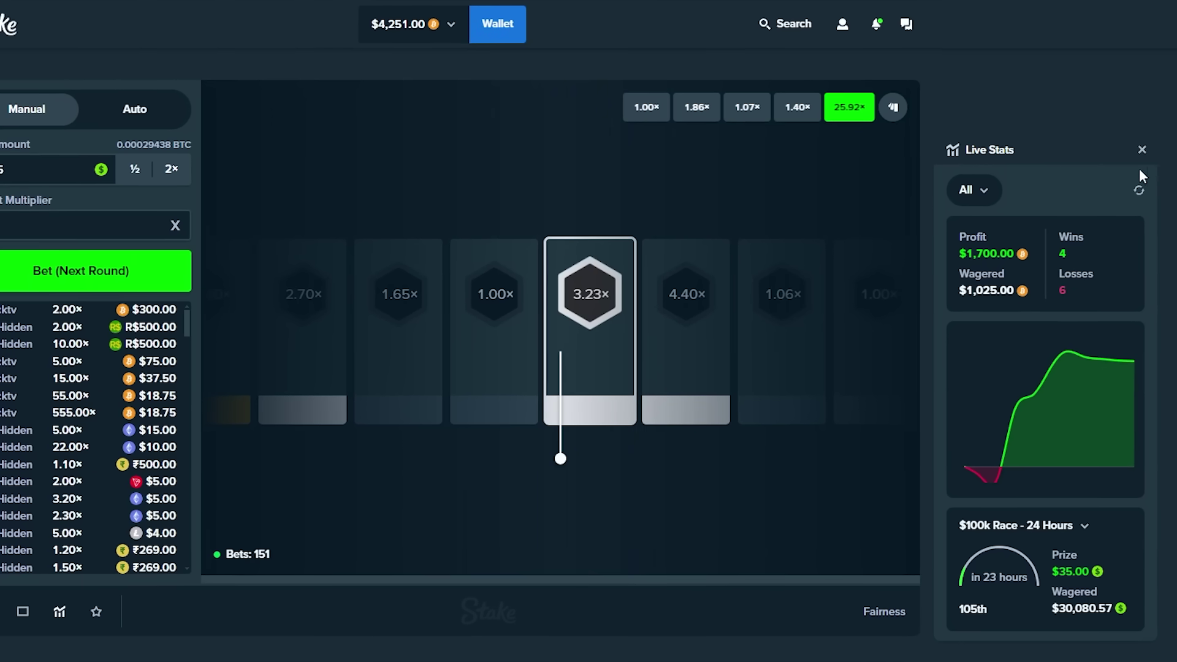
- Close Live Stats and bet a ladder from $250 at 2× to $15.63 at 555×
click(1140, 149)
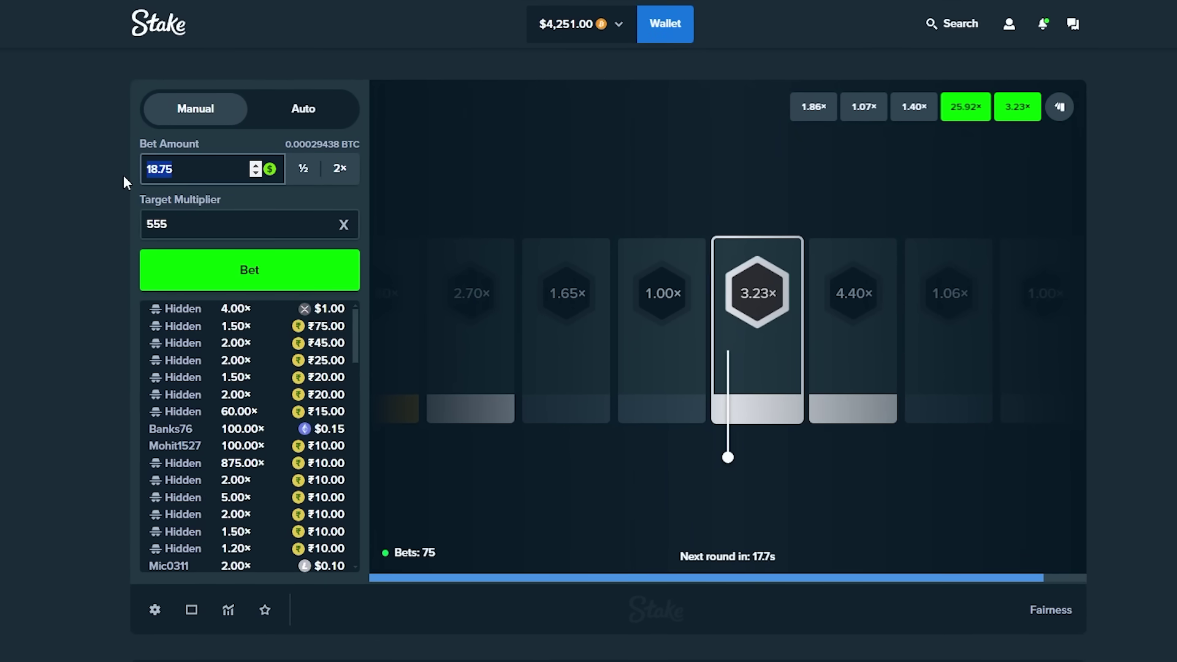
key(BackSpace)
key(BackSpace)
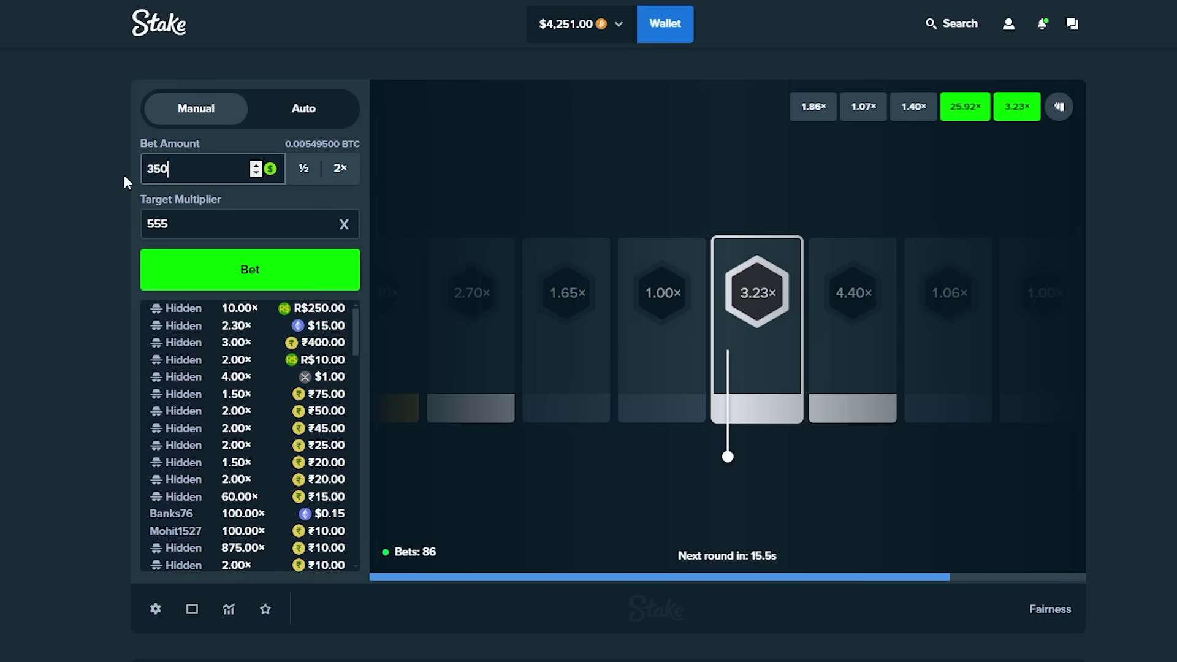
key(BackSpace)
key(BackSpace)
key(BackSpace)
text(250)
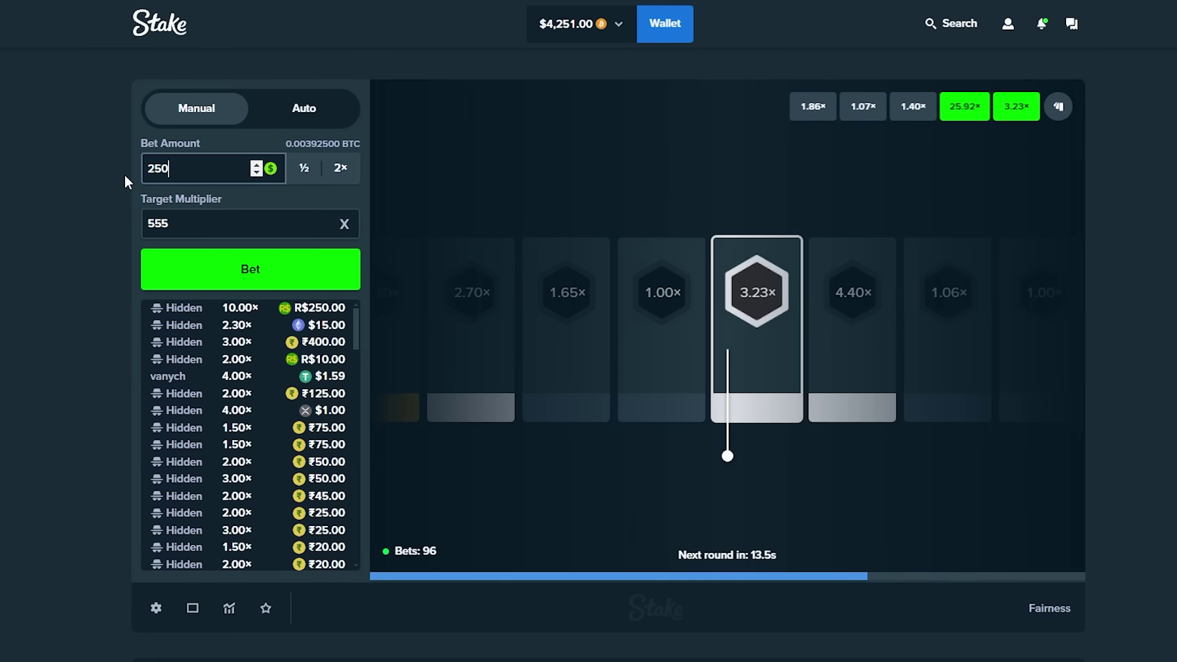
key(Tab)
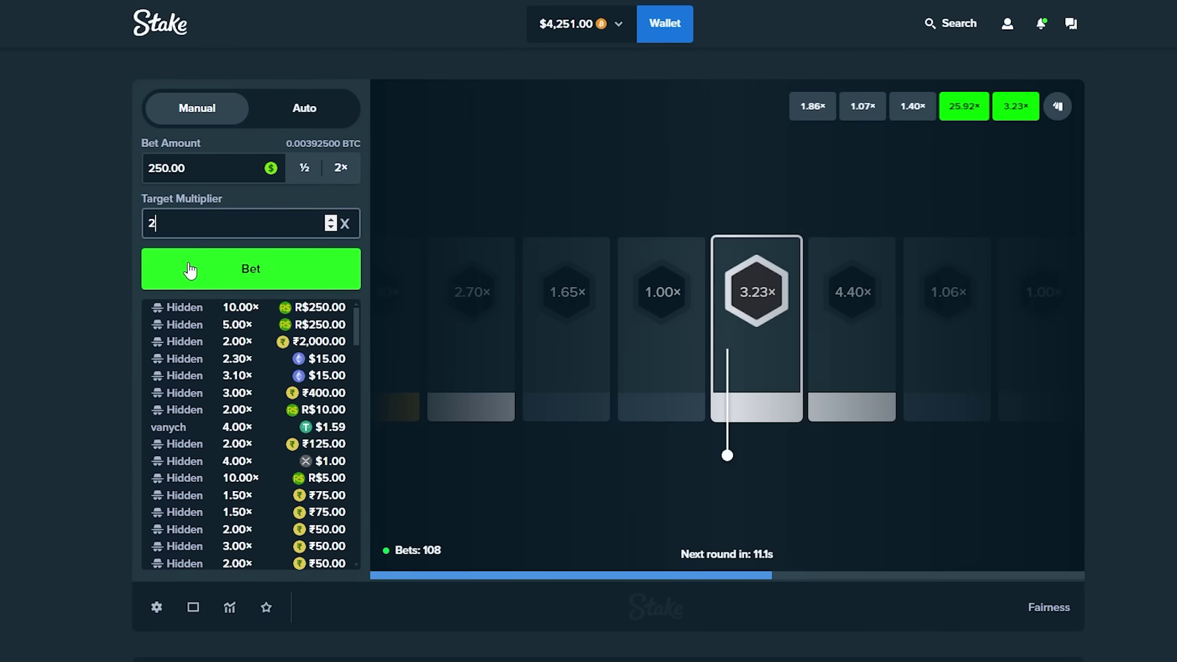
click(184, 269)
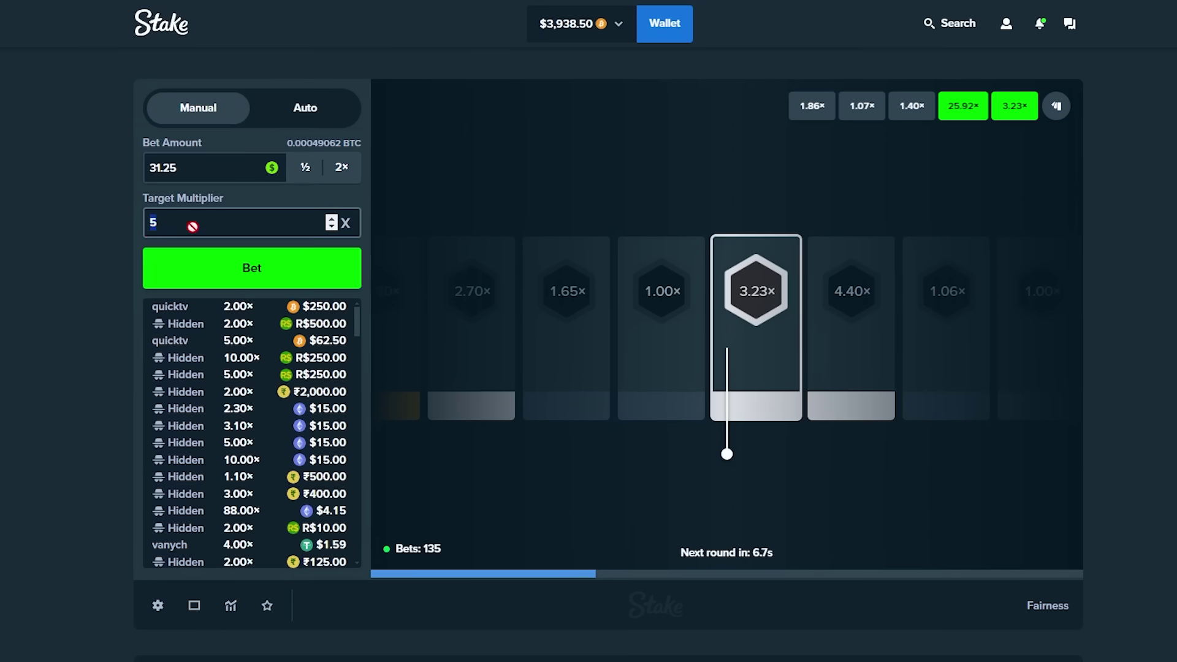
click(185, 268)
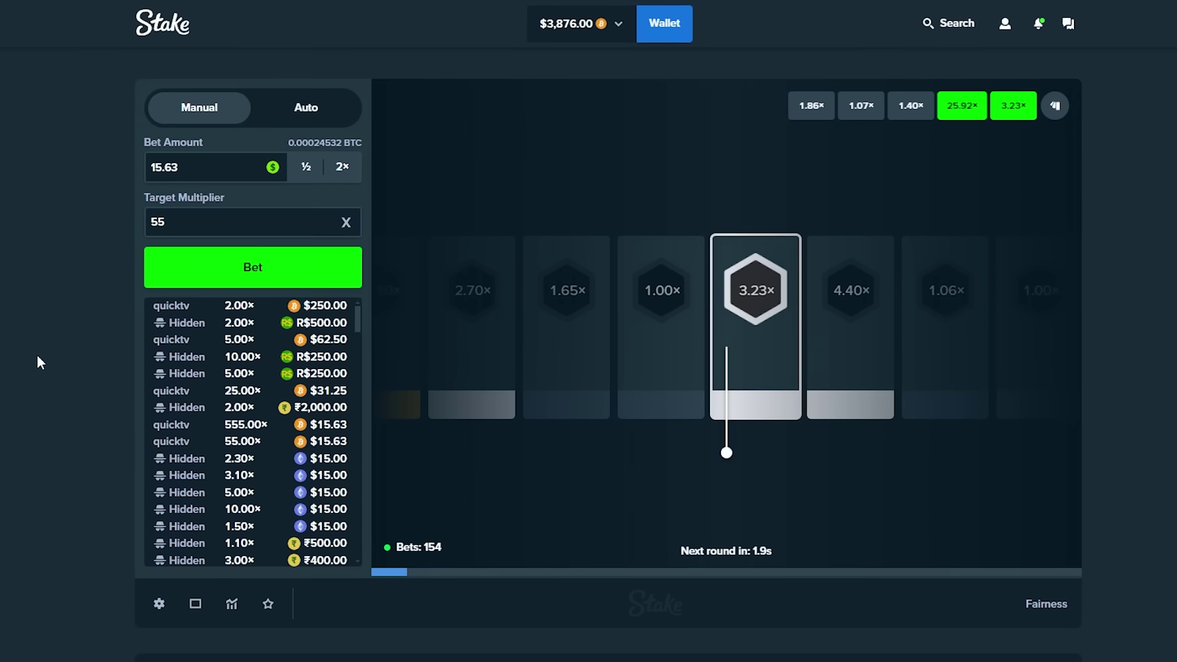
double_click(222, 222)
text(1)
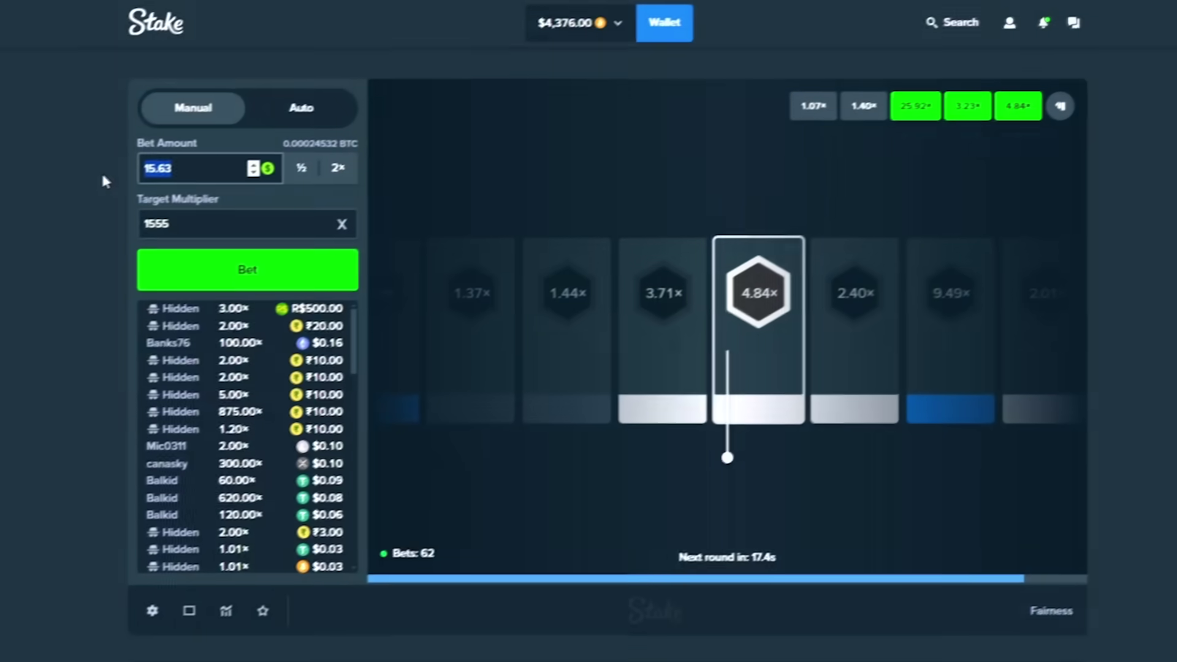
text(300)
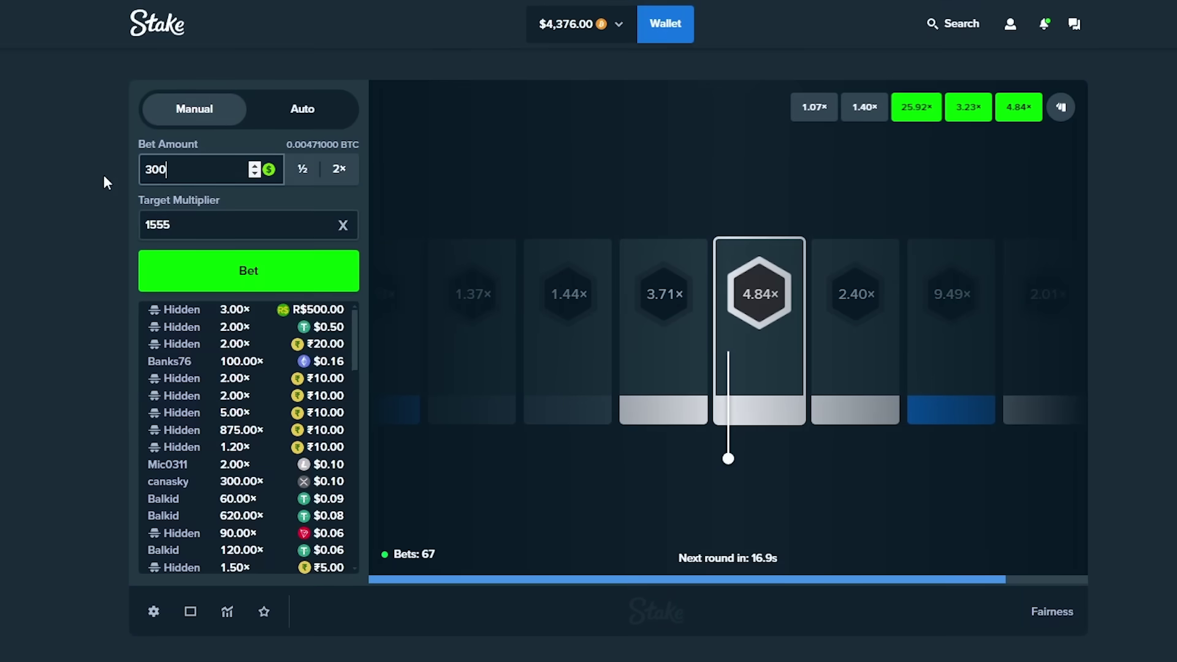
- Bet $300 at 1.5×, then halve and bet $75 at 6×
key(Tab)
text(1)
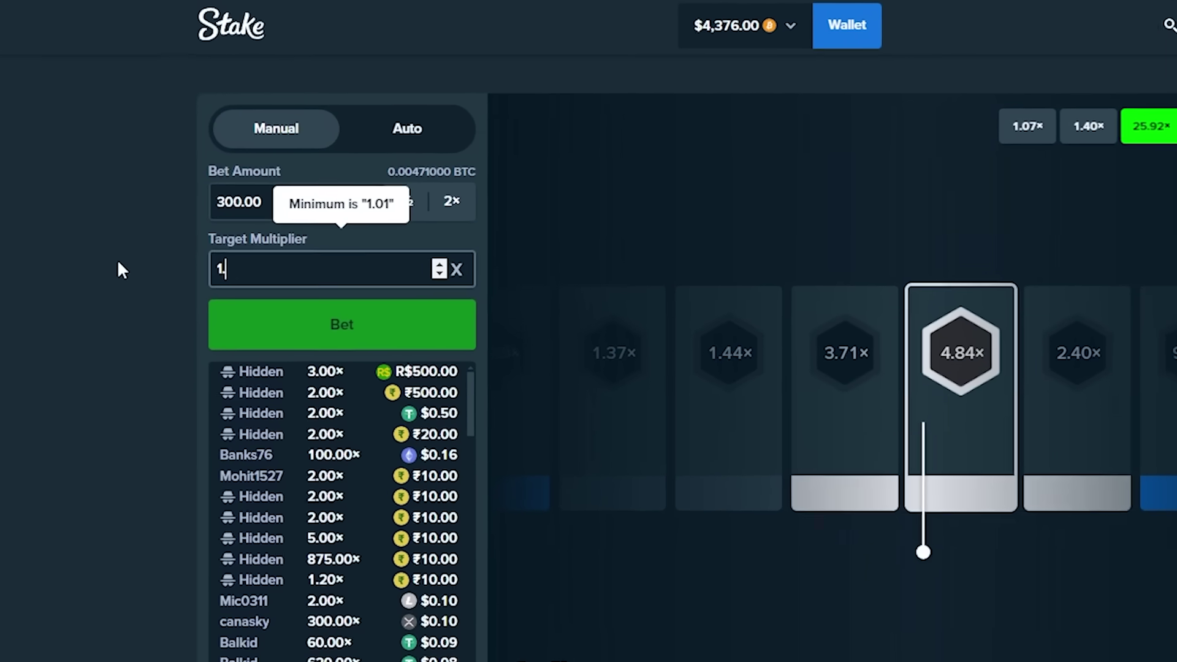
text(.7)
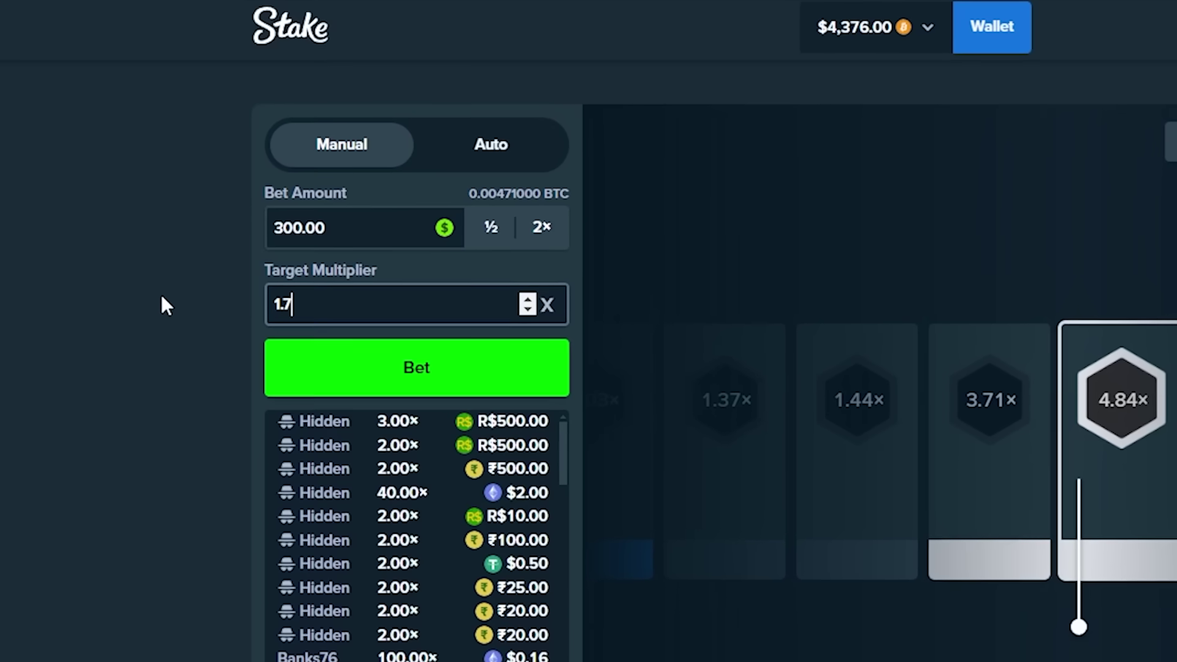
key(BackSpace)
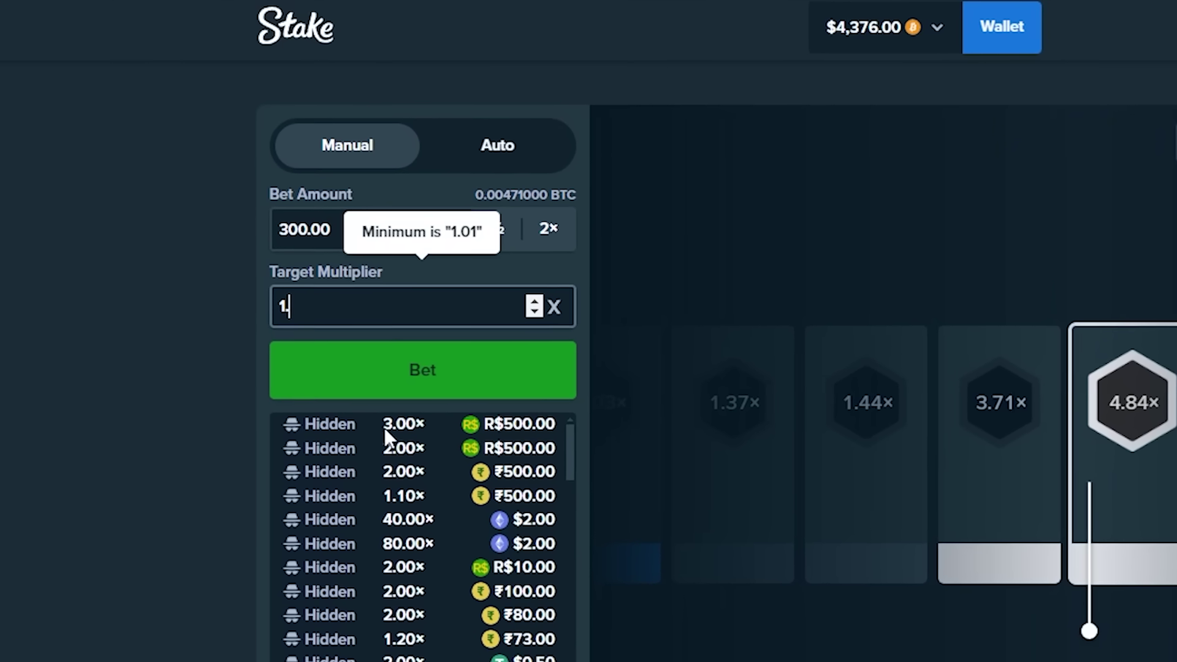
text(5)
click(454, 386)
click(505, 232)
double_click(423, 308)
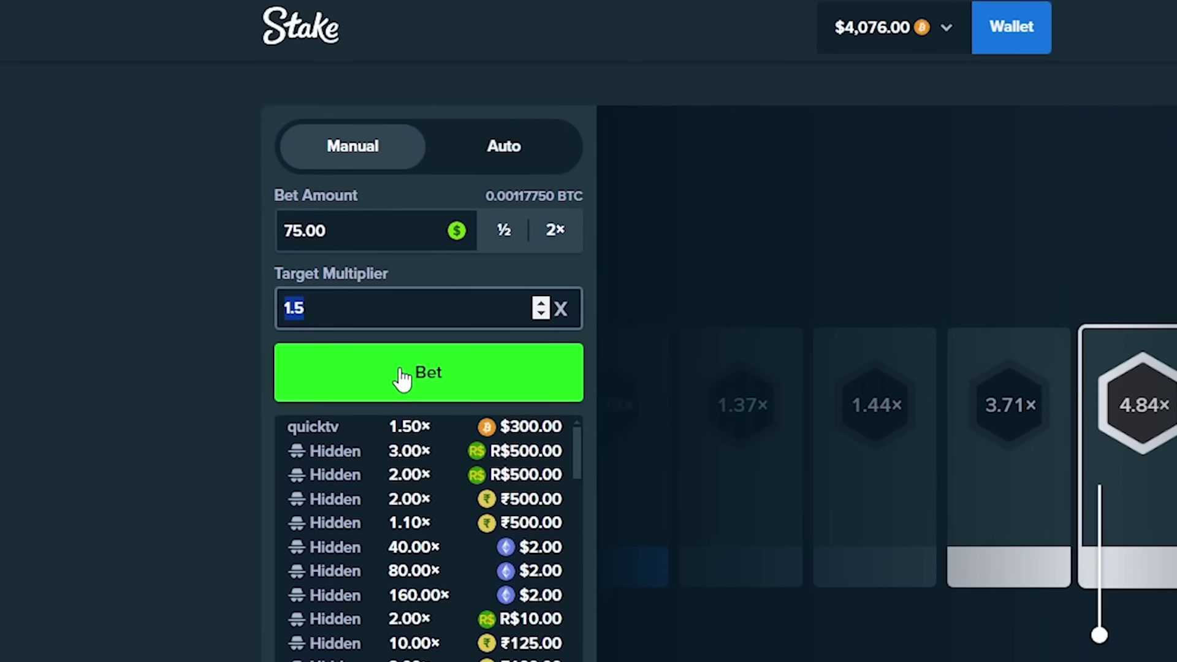
text(6)
click(402, 373)
- Bet $37.50 at 25×, then $18.75 at 55× and at 555×
click(503, 232)
double_click(396, 308)
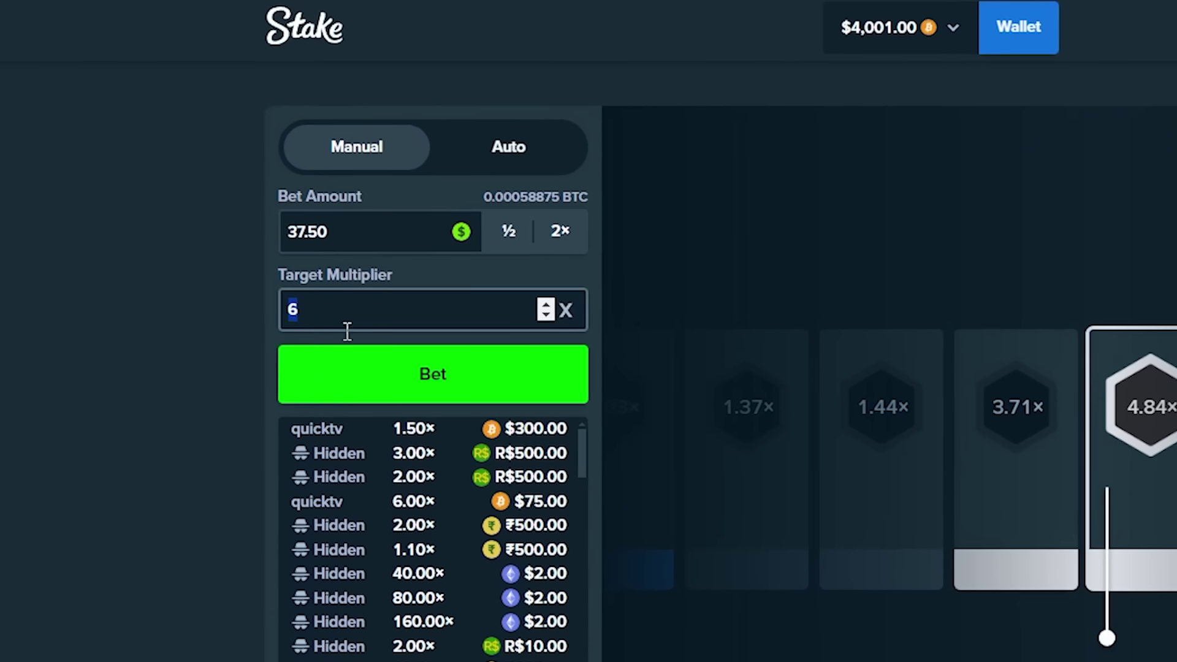
text(25)
click(396, 372)
click(514, 231)
double_click(395, 311)
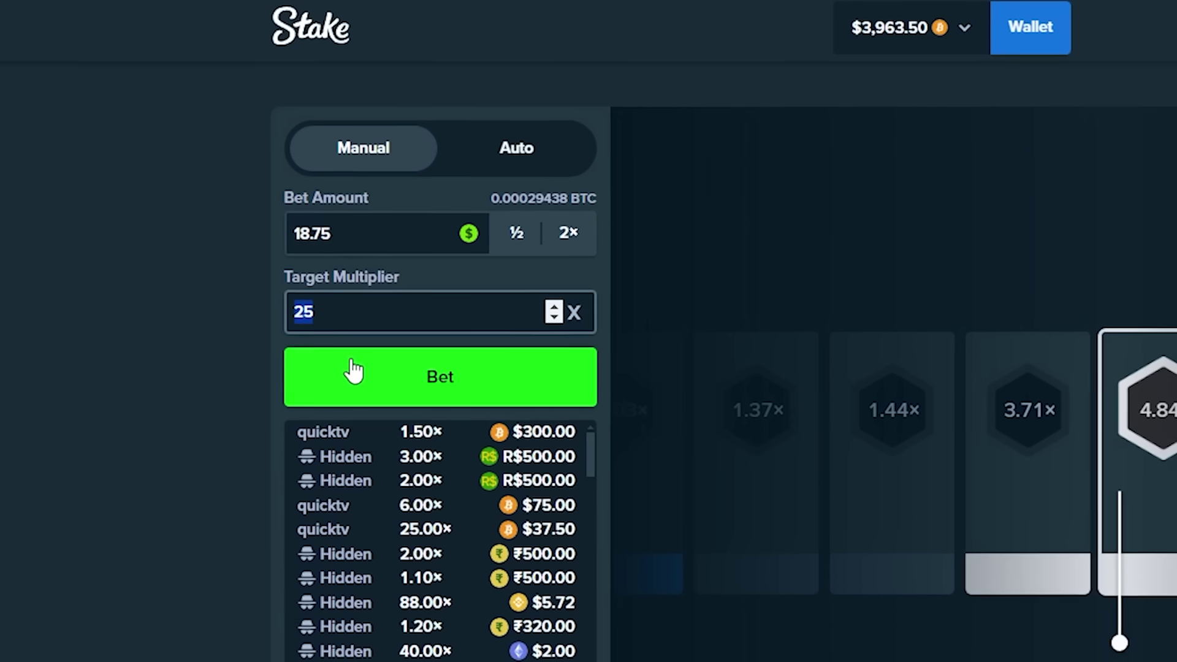
text(55)
click(396, 372)
double_click(395, 311)
text(555)
click(381, 377)
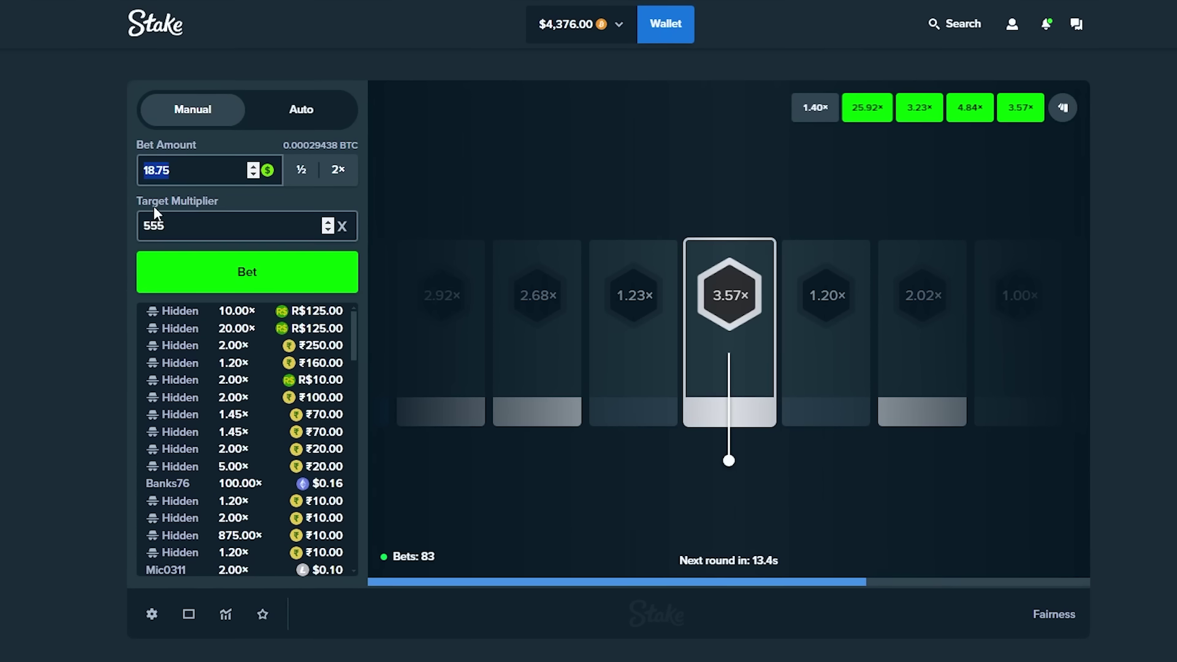
text(250)
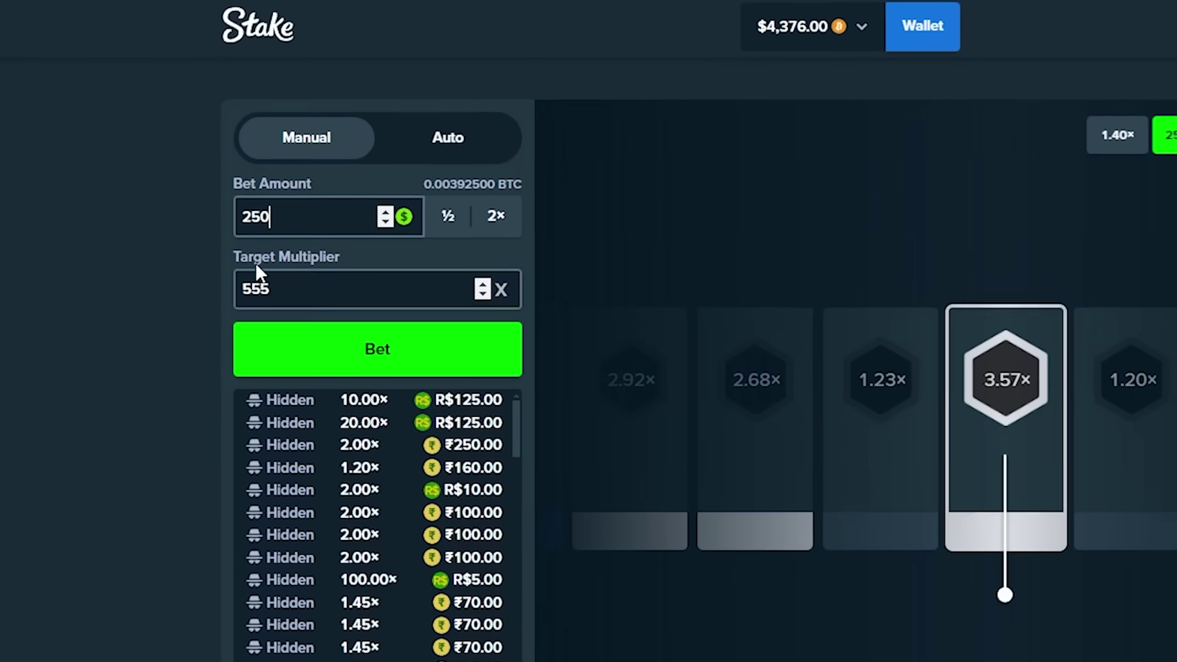
- Bet $250 at 2×, then halve and bet $125 at 4×
key(Tab)
text(2)
click(394, 378)
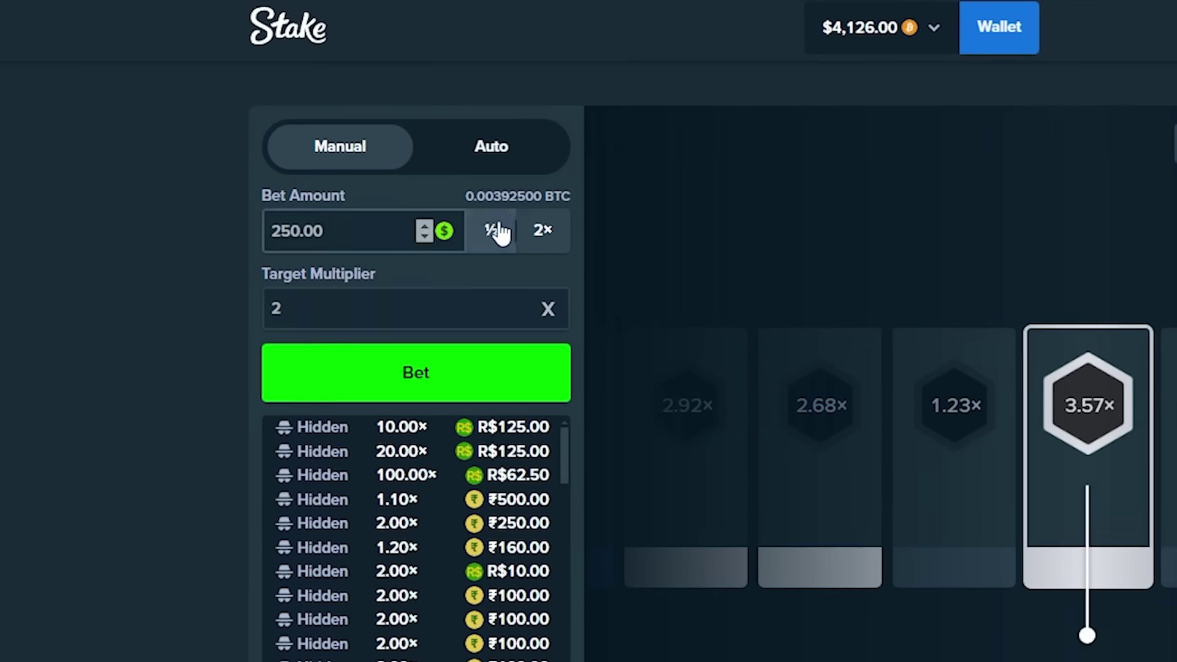
click(497, 233)
double_click(342, 320)
text(4)
click(377, 391)
- Bet $62.50 at 15×, then $31.25 at 55× and at 555×
click(494, 241)
drag(304, 311, 201, 324)
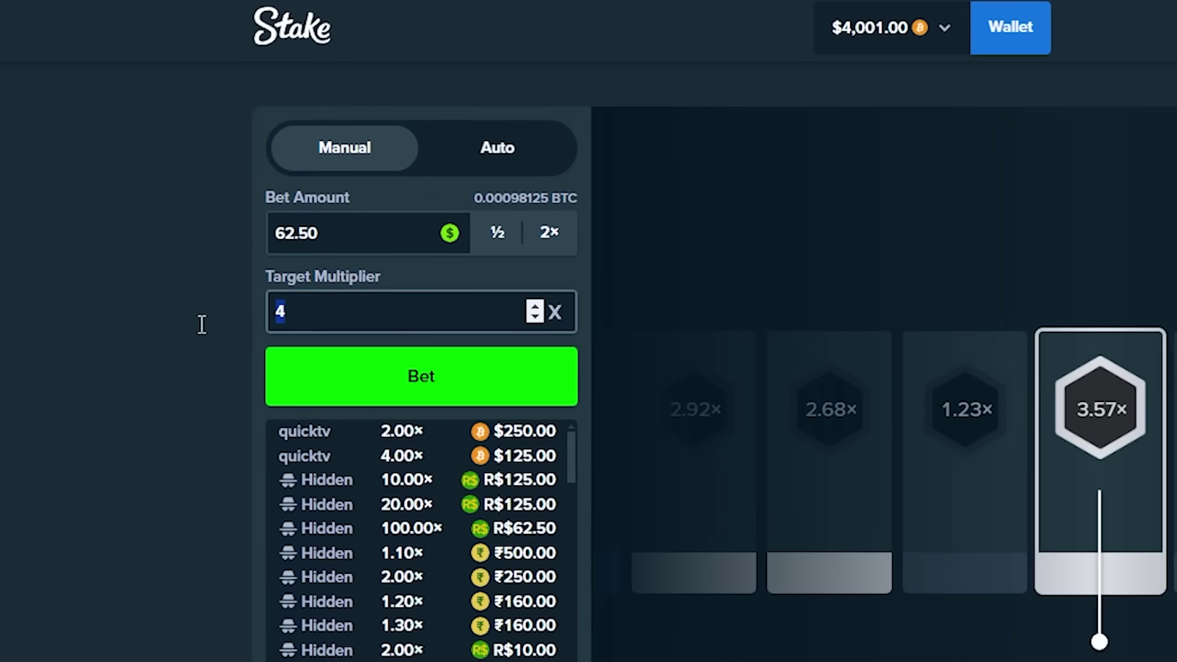
text(5)
key(Home)
text(1)
click(426, 384)
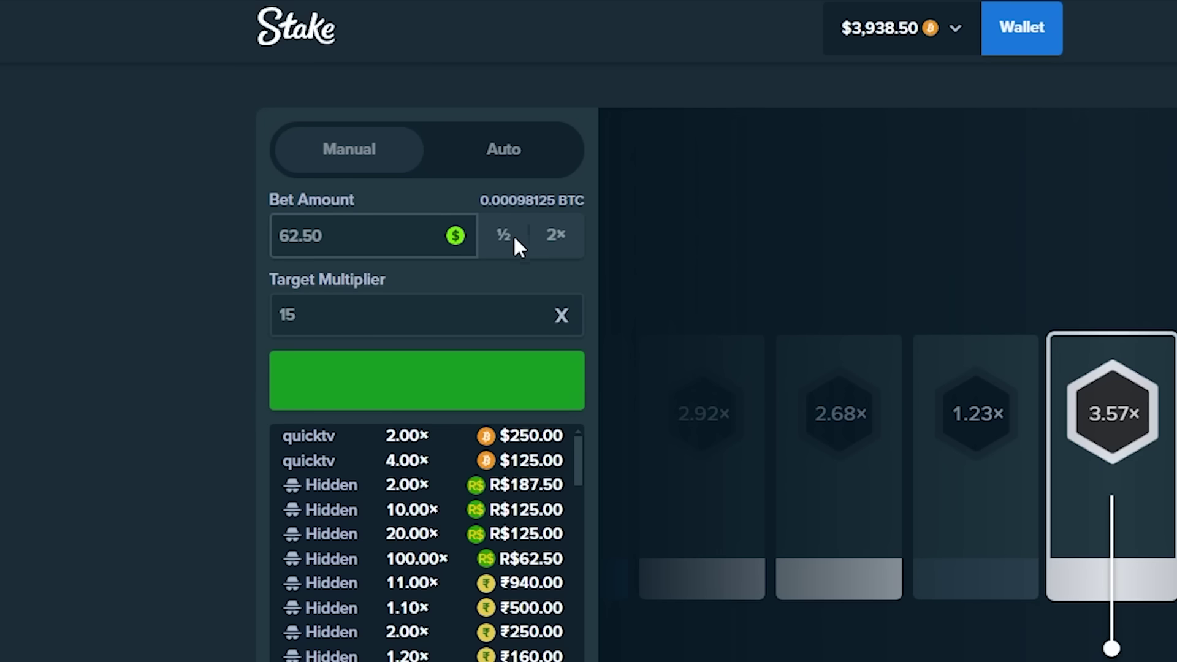
click(502, 236)
double_click(287, 315)
text(55)
click(421, 387)
drag(304, 317, 187, 330)
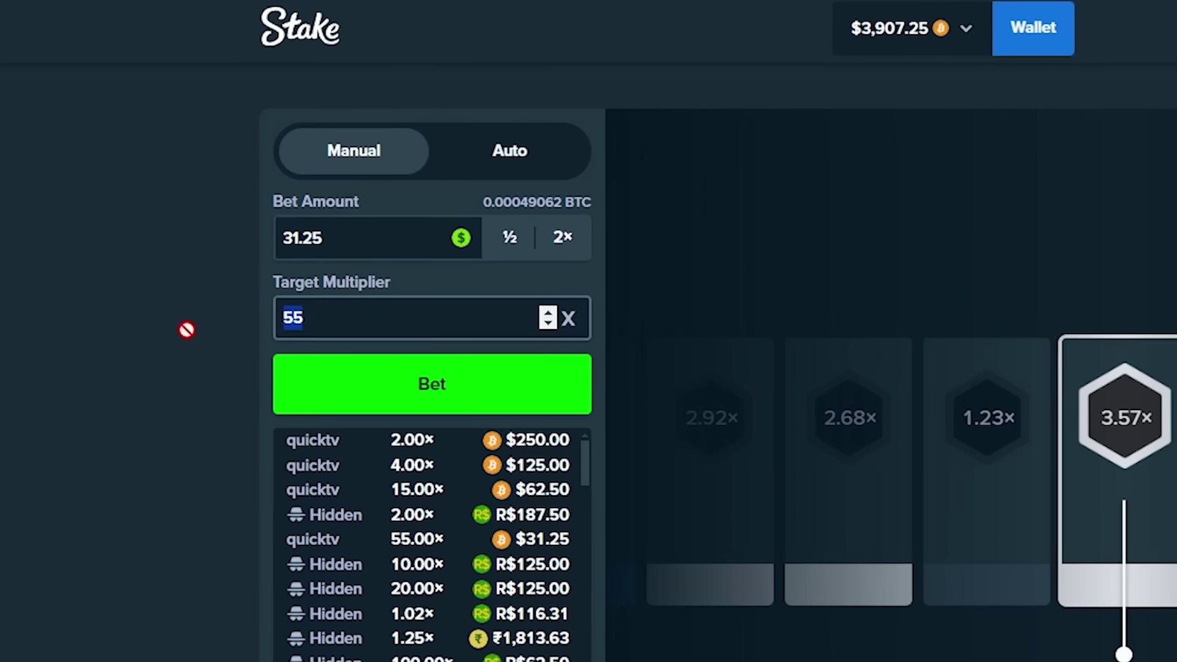
text(555)
click(315, 389)
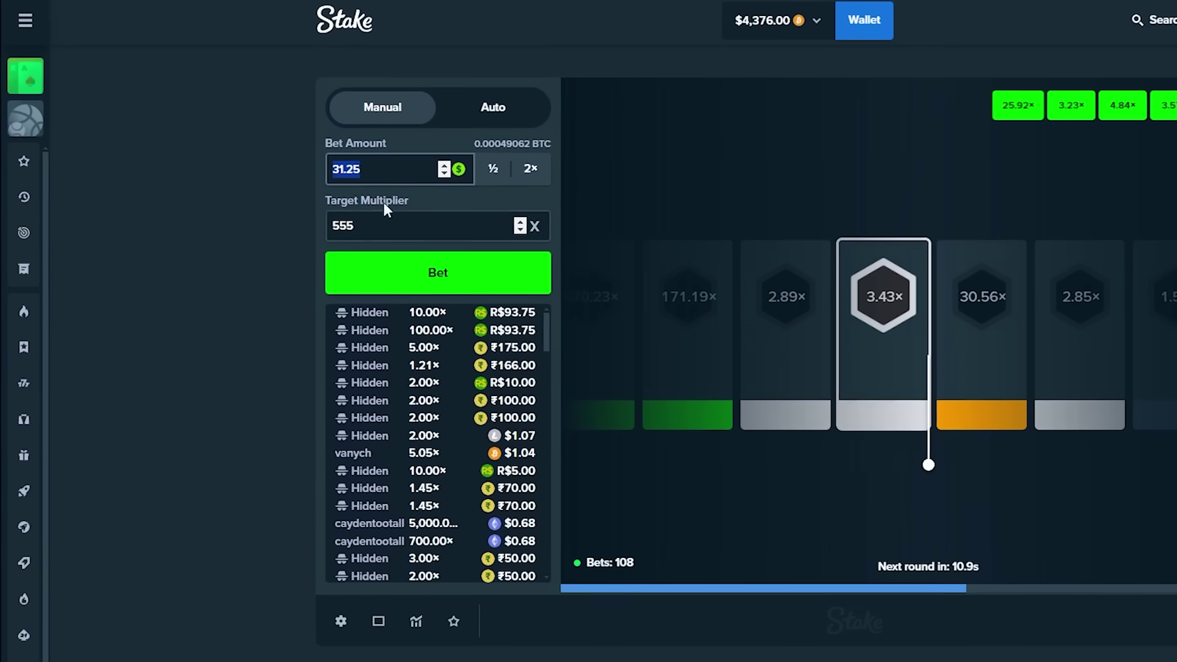
text(255)
- Start a new ladder: bet $255 at 2×, then $127.50 at 5×
double_click(428, 230)
text(2)
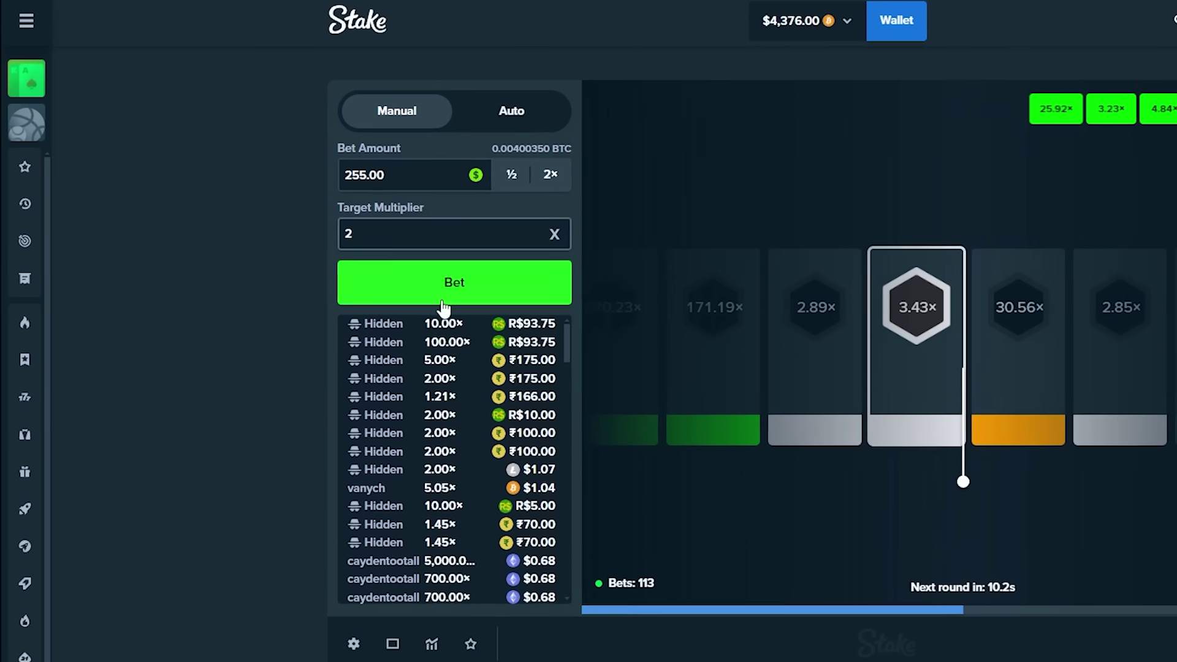
click(447, 278)
click(505, 173)
click(413, 231)
text(5)
click(387, 287)
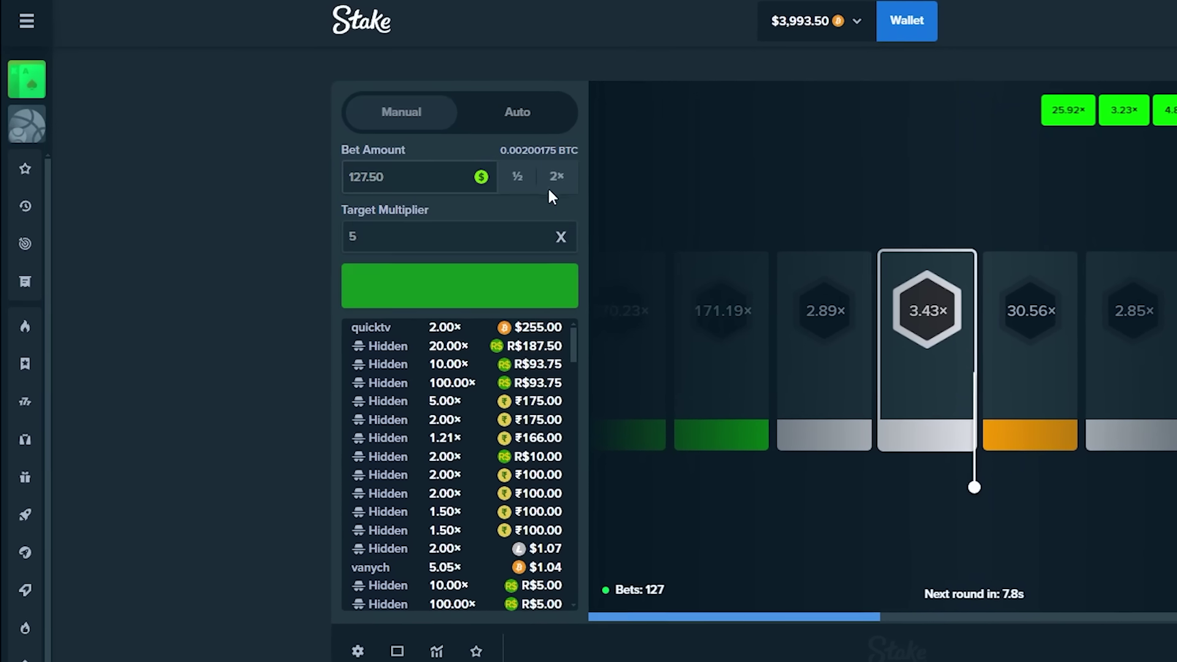
- Bet $63.75 at 15×, $31.88 at 25× and $15.94 at 555×
click(516, 176)
double_click(484, 237)
text(15)
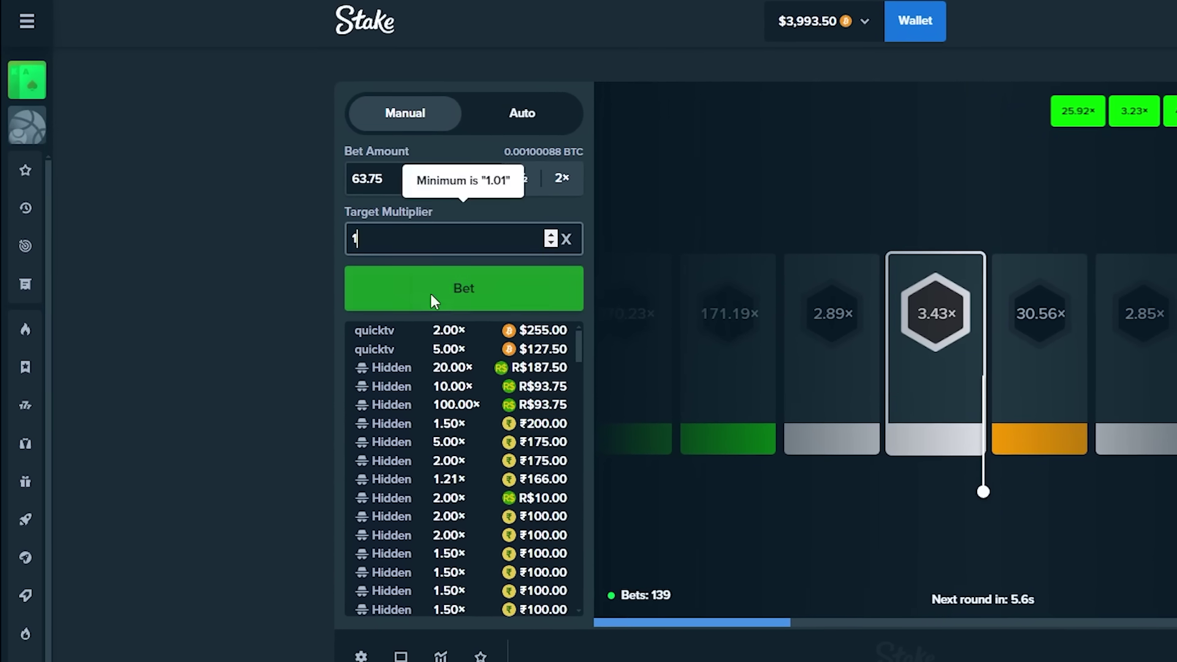
click(438, 293)
click(521, 177)
double_click(395, 237)
text(25)
click(460, 290)
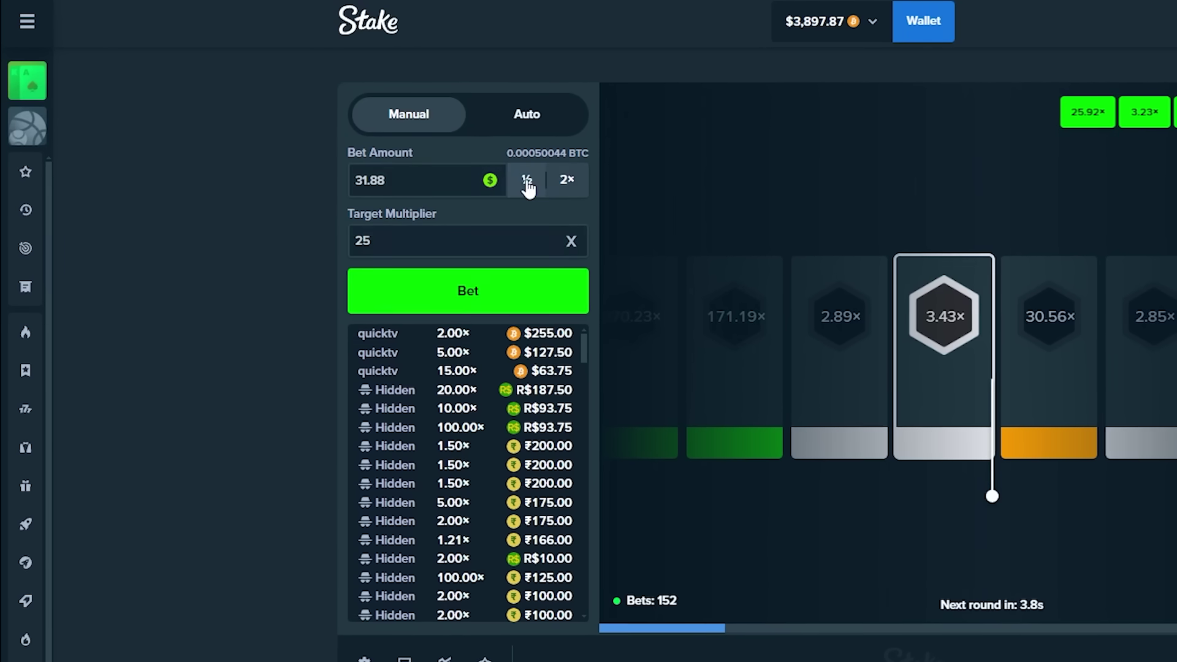
click(526, 179)
double_click(432, 240)
text(555)
click(428, 289)
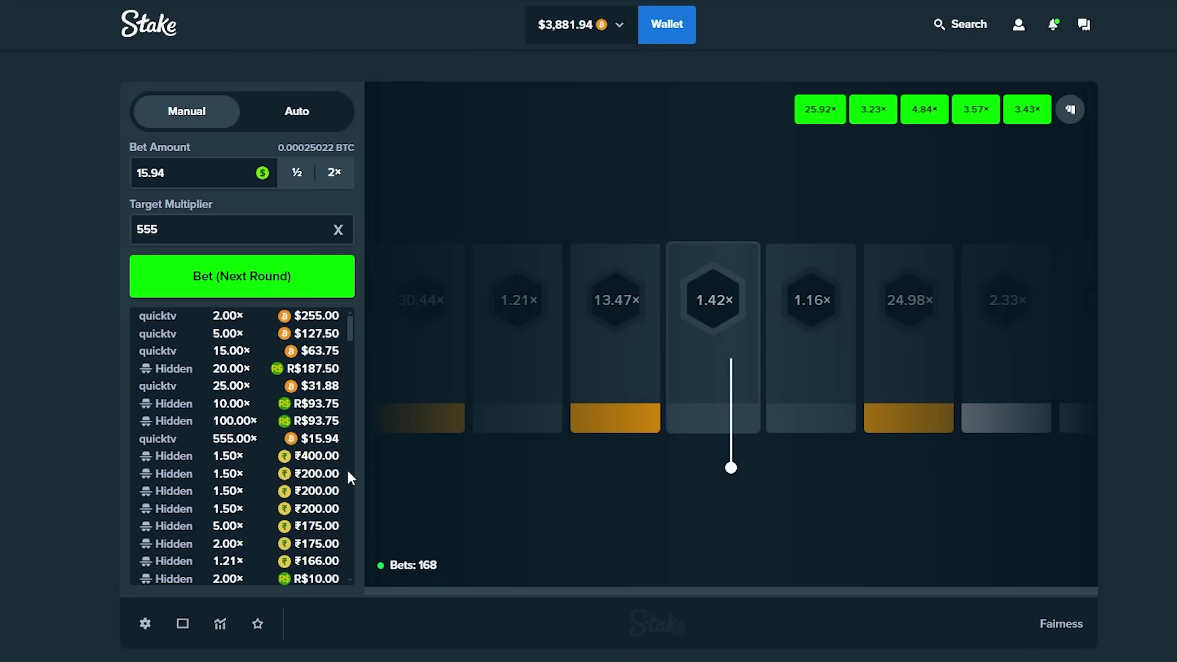
- Review the Slide round history and live statistics, then close both
click(1070, 116)
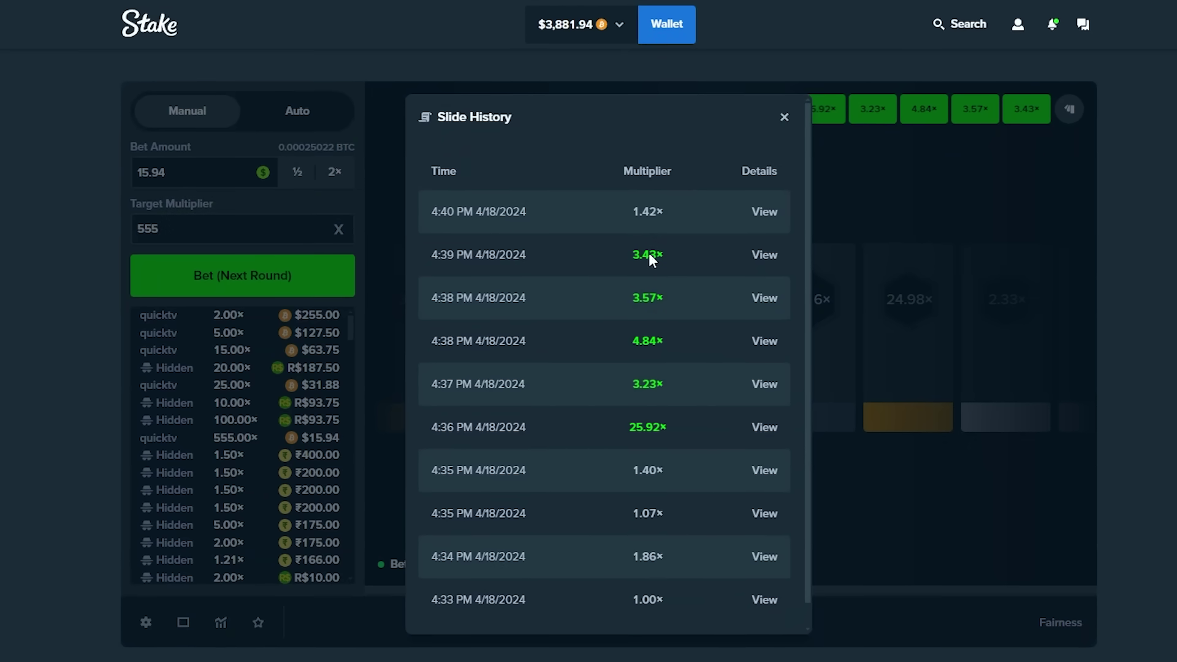
click(783, 120)
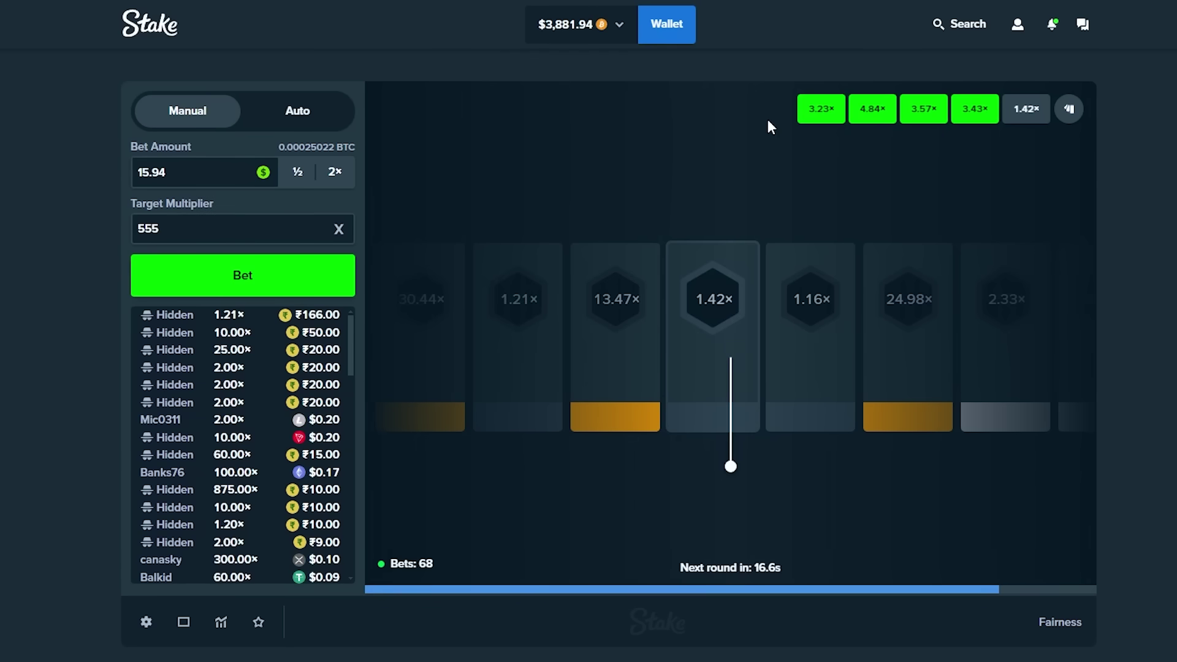
click(220, 621)
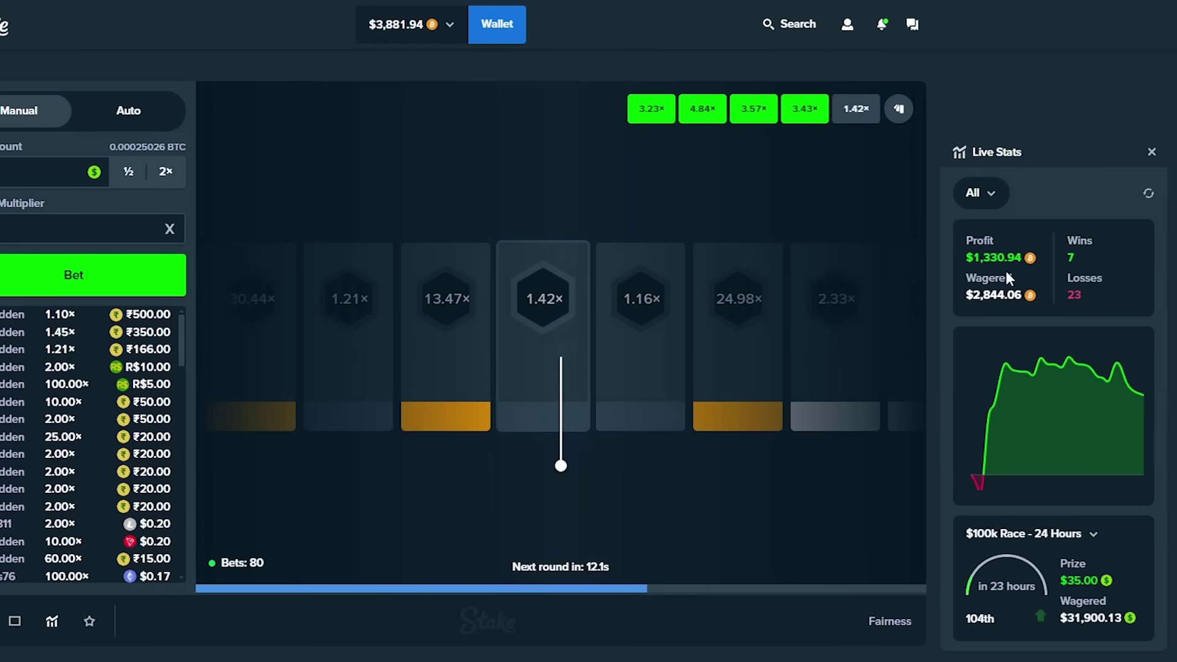
click(1151, 152)
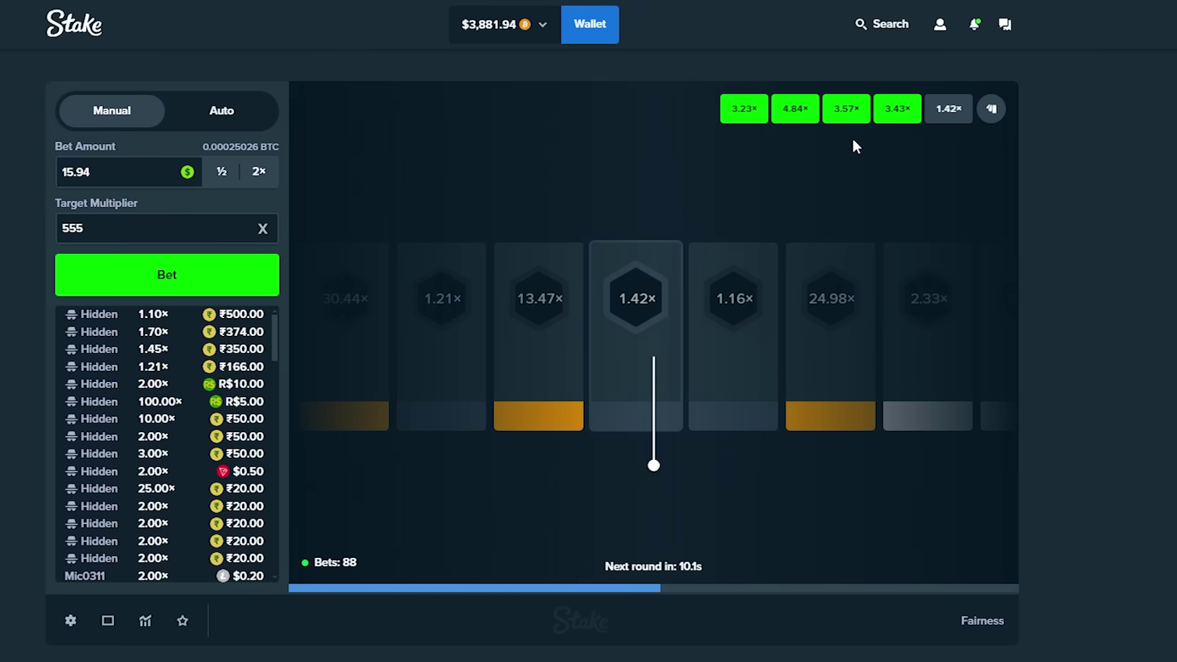
- Bet $400 at a 1.8× target
double_click(183, 169)
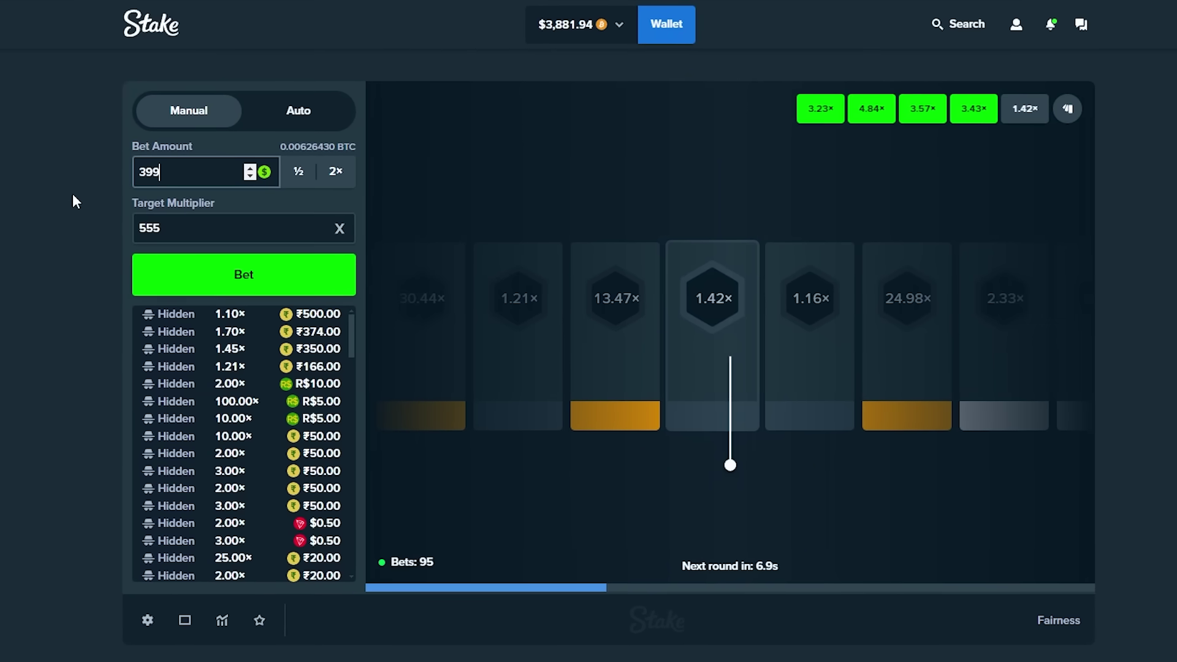
text(400)
double_click(147, 235)
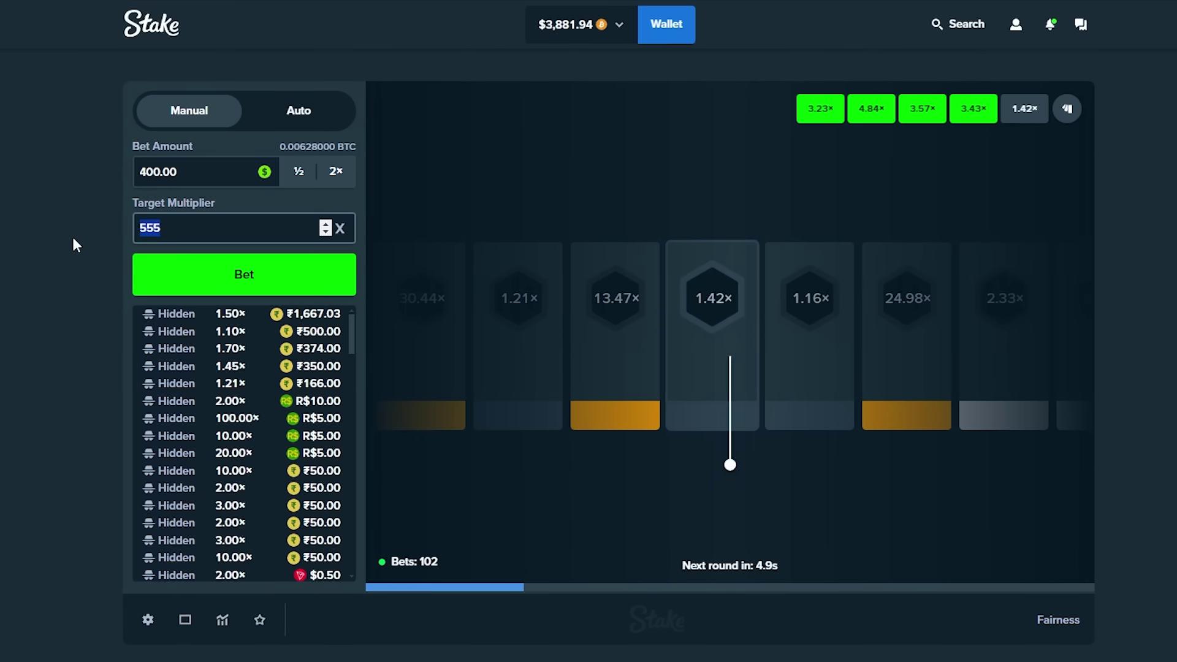
key(BackSpace)
text(1.8)
click(200, 287)
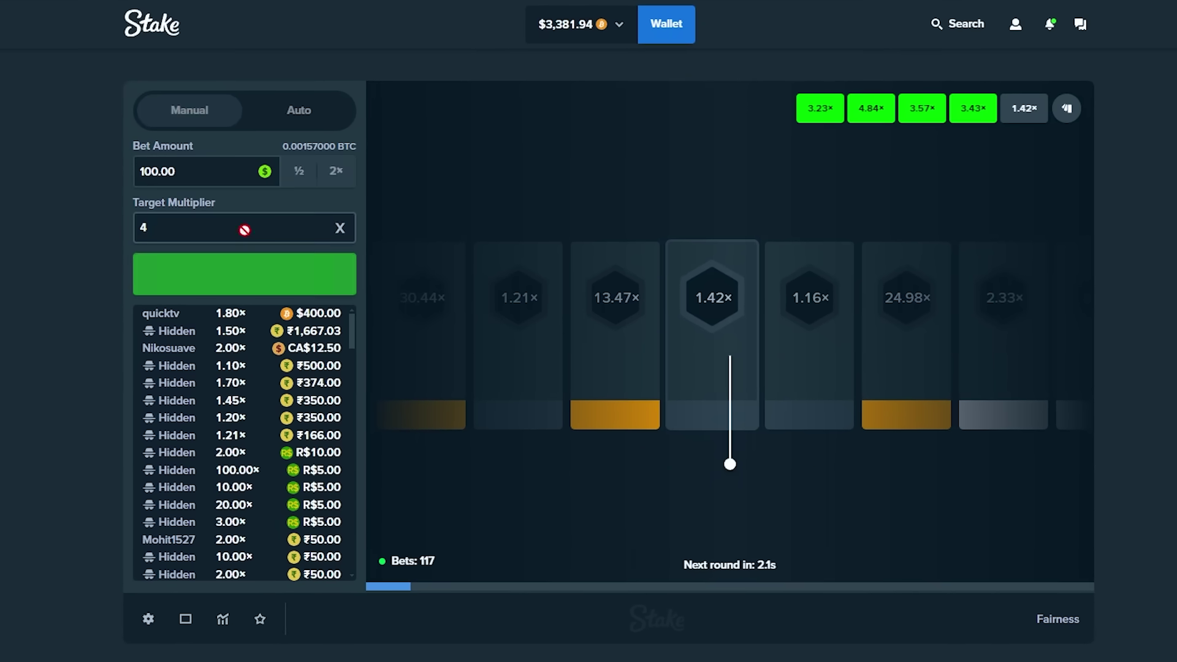
text(4)
click(138, 259)
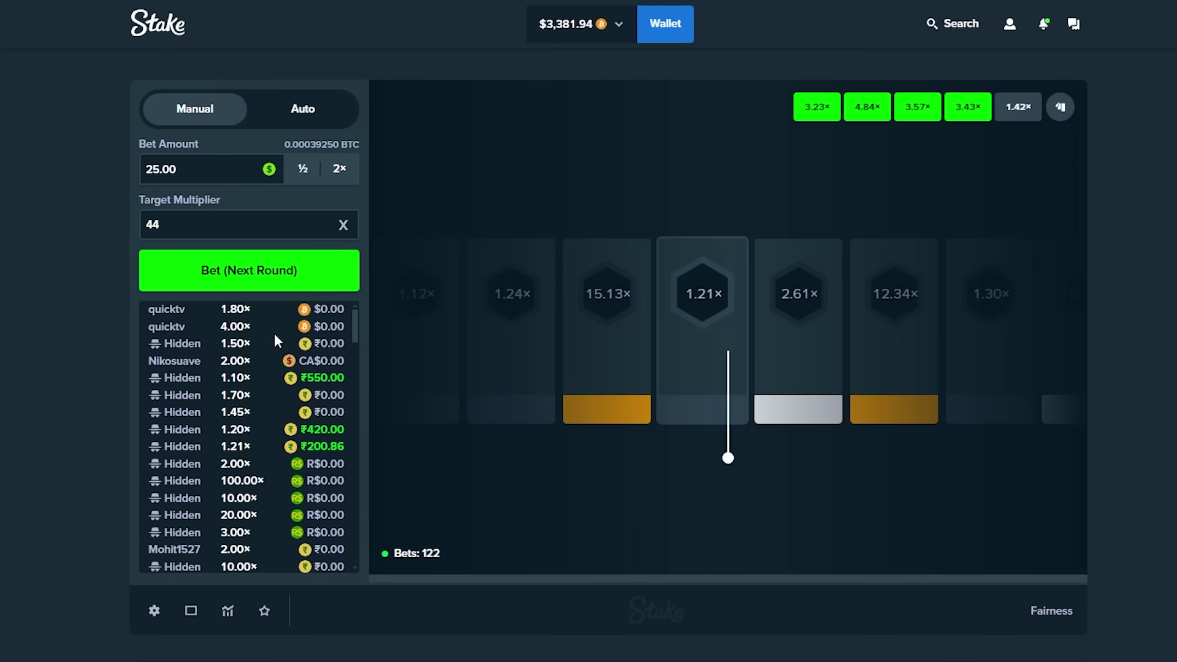
- Check live stats, then bet $350 at a 2× target
click(227, 610)
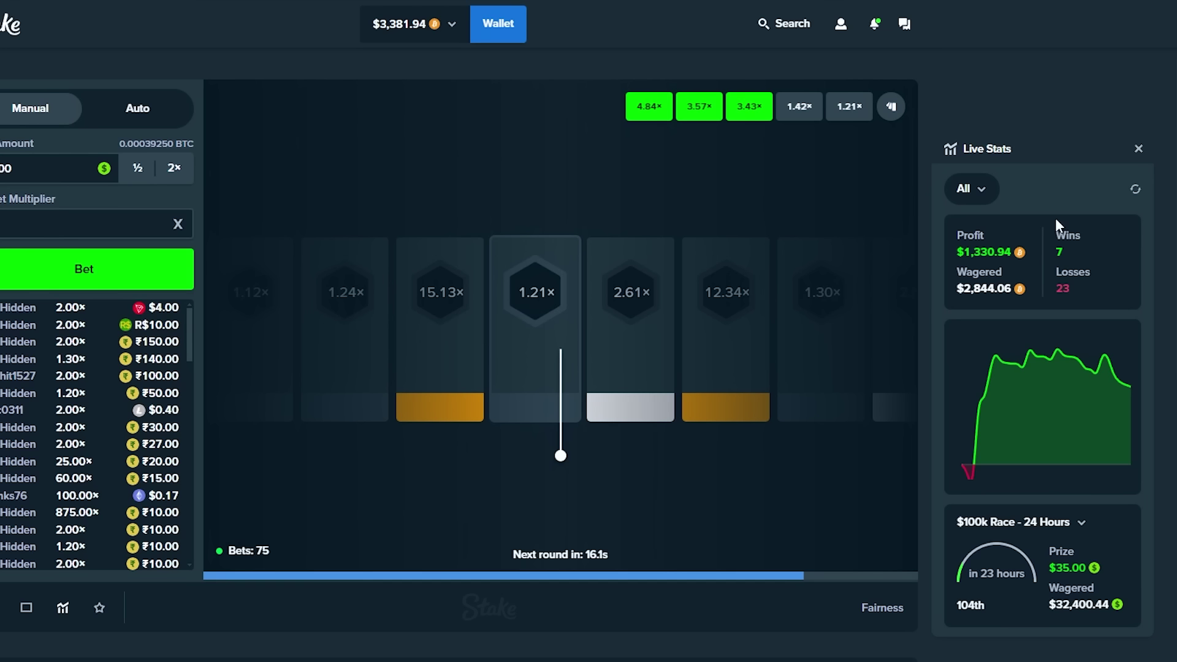
click(1138, 149)
drag(223, 183, 107, 181)
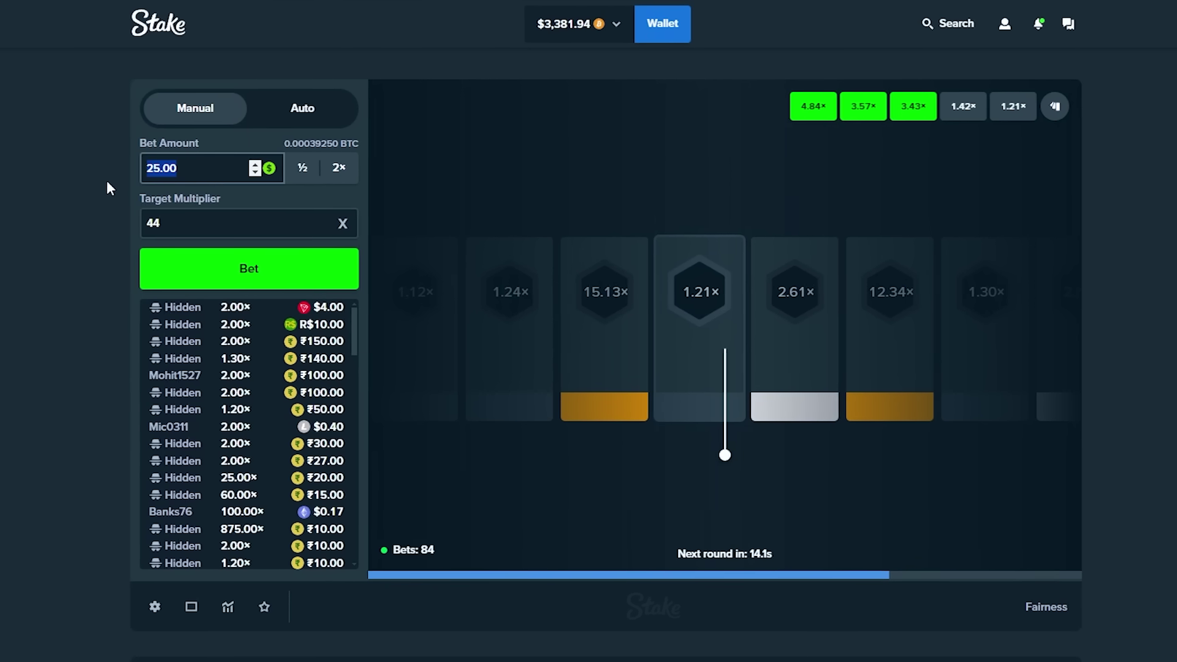
text(350)
double_click(145, 223)
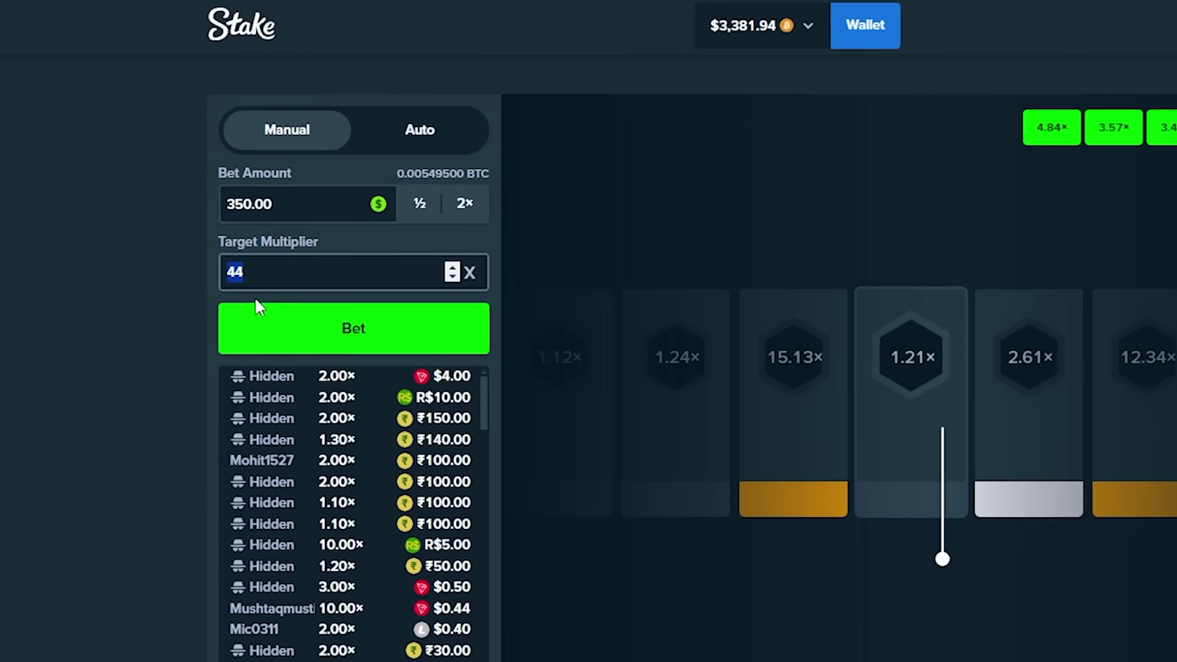
text(2)
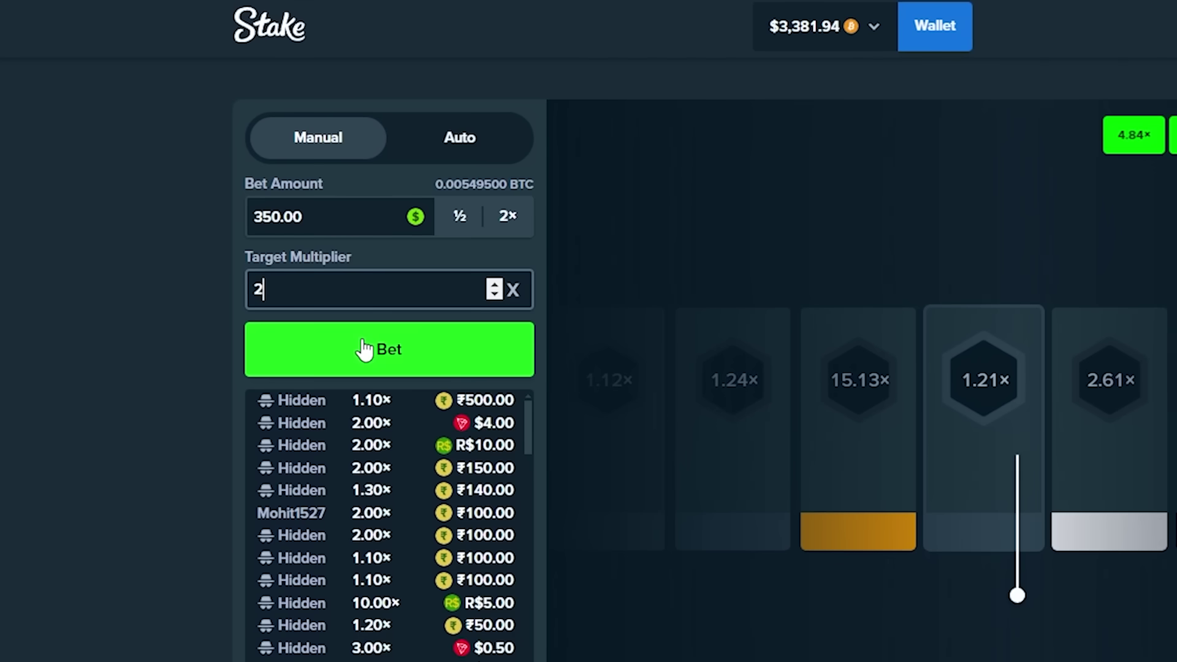
click(334, 328)
- Halve to bet $87.50 at 5×, then $43.78 at 15×
click(419, 203)
key(BackSpace)
text(5)
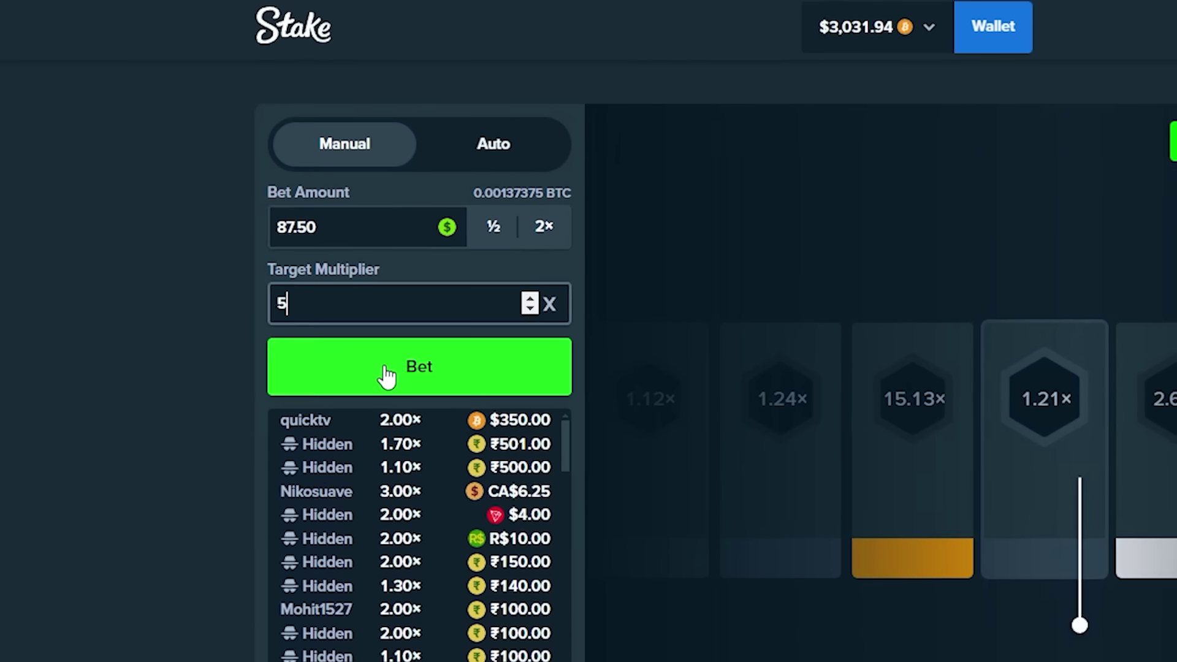
click(460, 373)
click(494, 226)
double_click(334, 303)
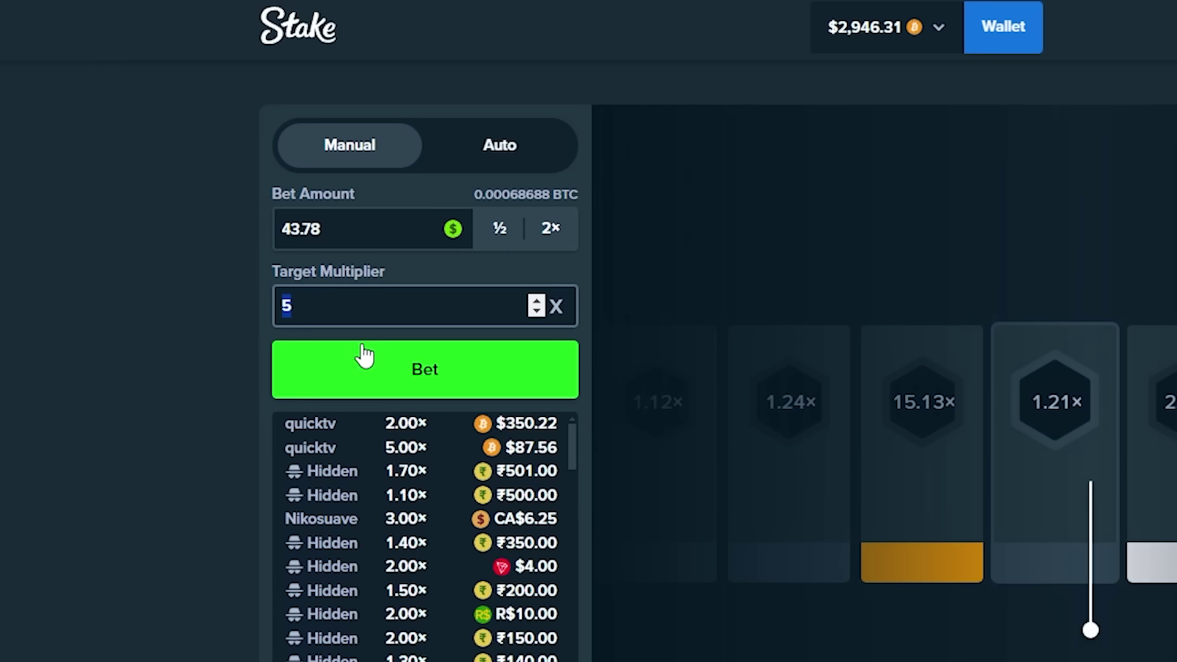
text(15)
click(366, 359)
- Bet $21.89 at 25×, then $10.94 at 55× and 555×, reaching $3,559.20
click(498, 227)
double_click(396, 307)
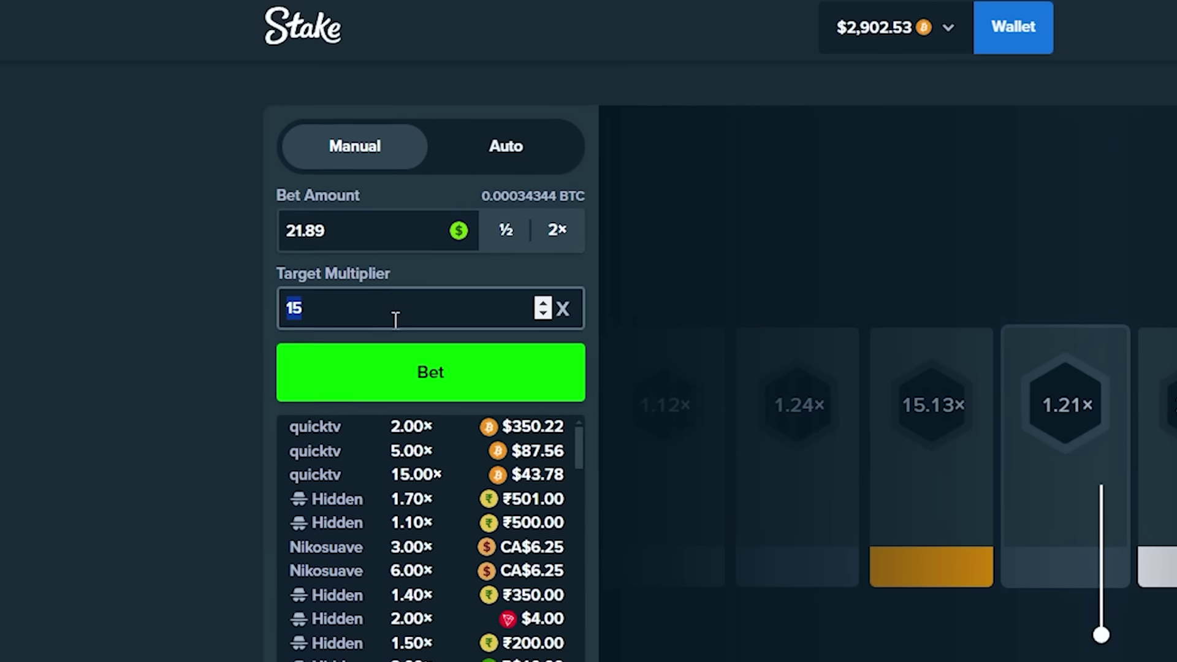
text(25)
click(429, 371)
click(504, 230)
double_click(386, 307)
text(55)
click(373, 384)
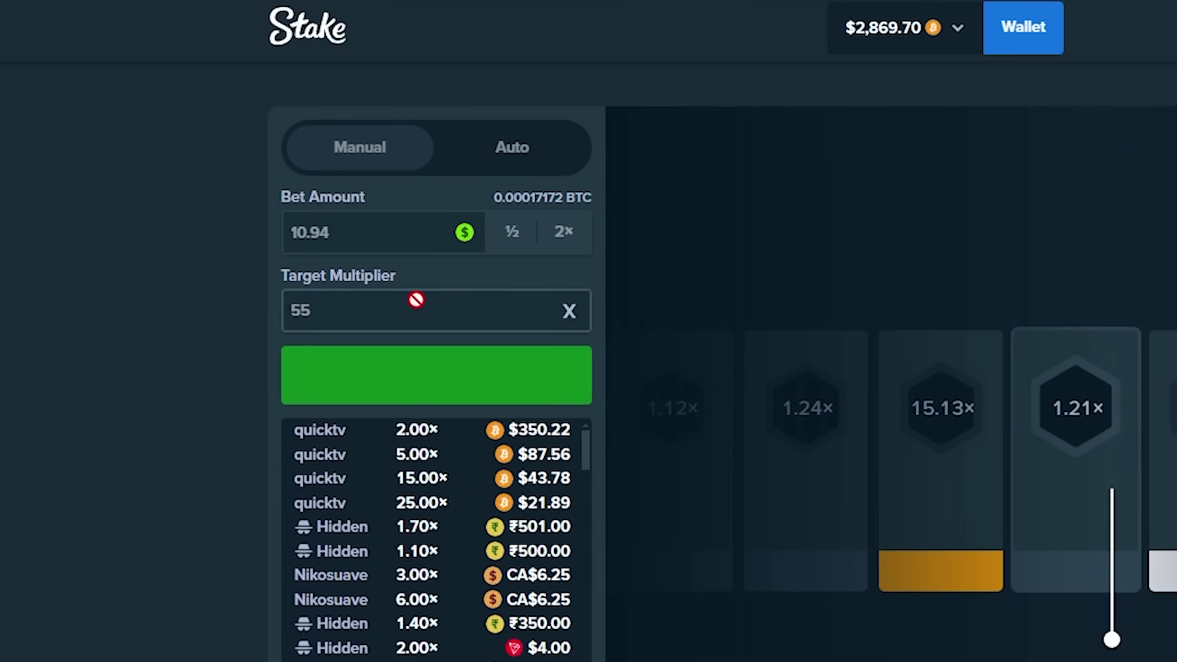
double_click(413, 313)
text(555)
click(419, 377)
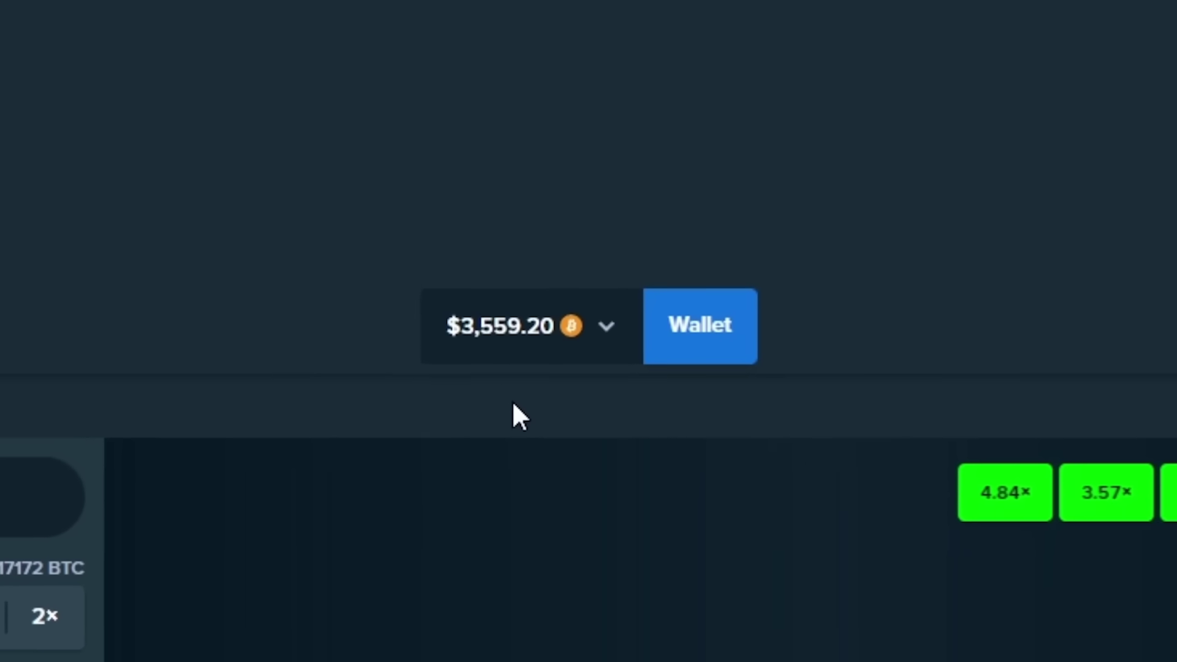
- Bet $559 at a 1.85× target multiplier
double_click(170, 166)
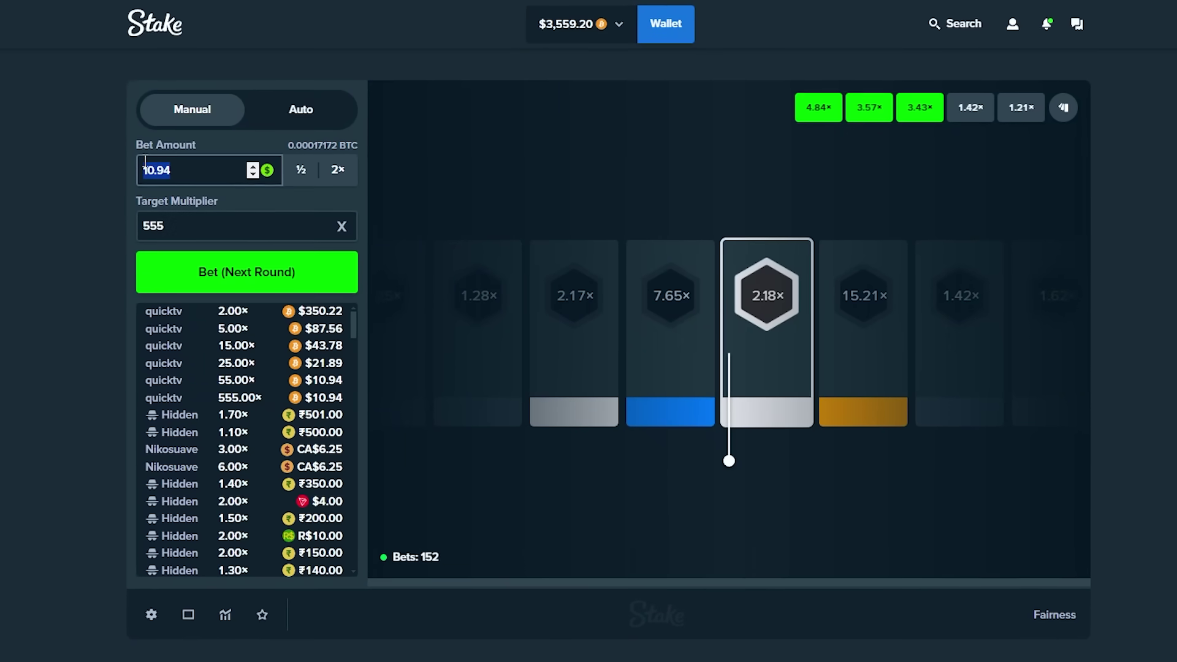
double_click(210, 228)
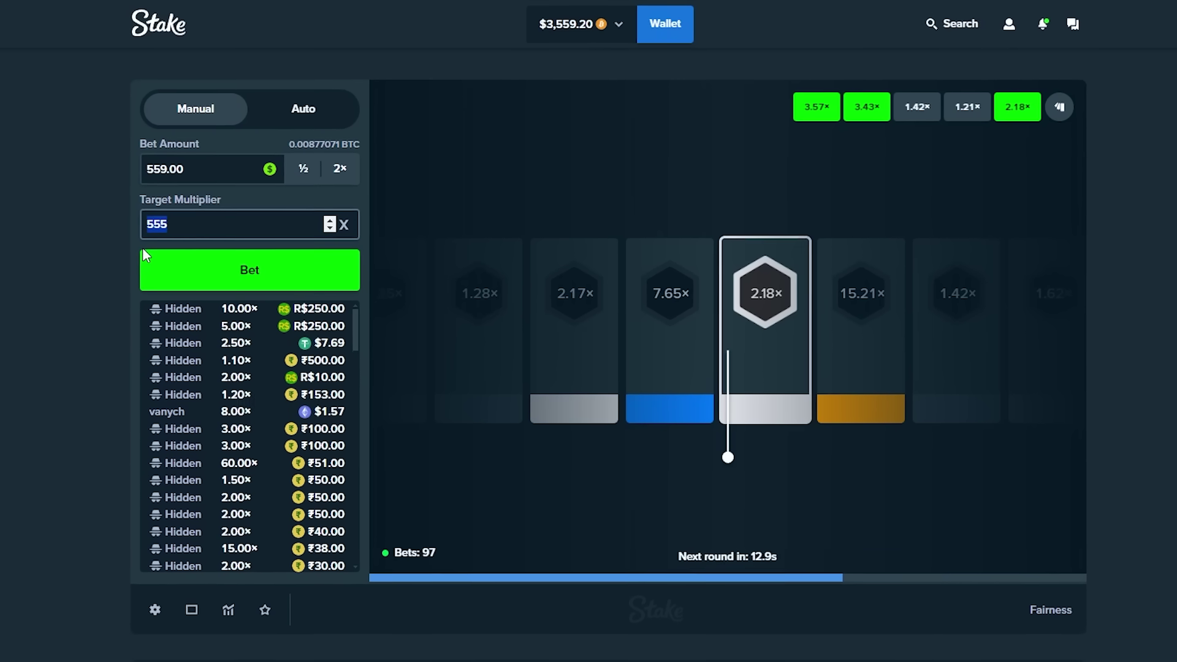
key(BackSpace)
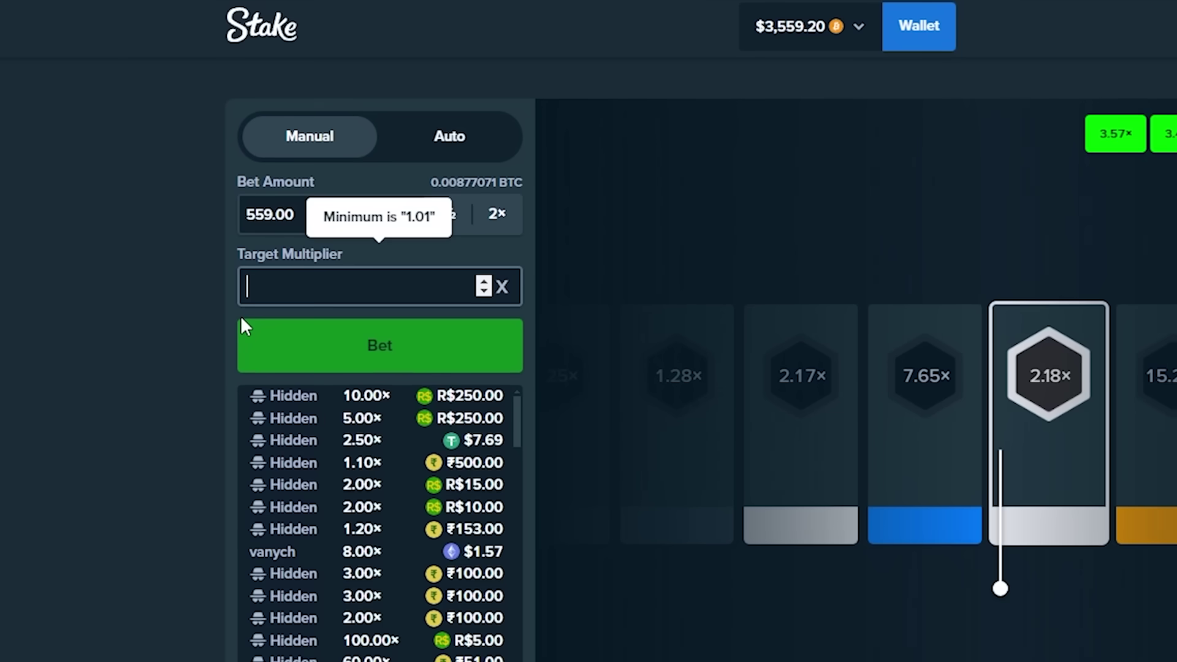
text(1)
text(.85)
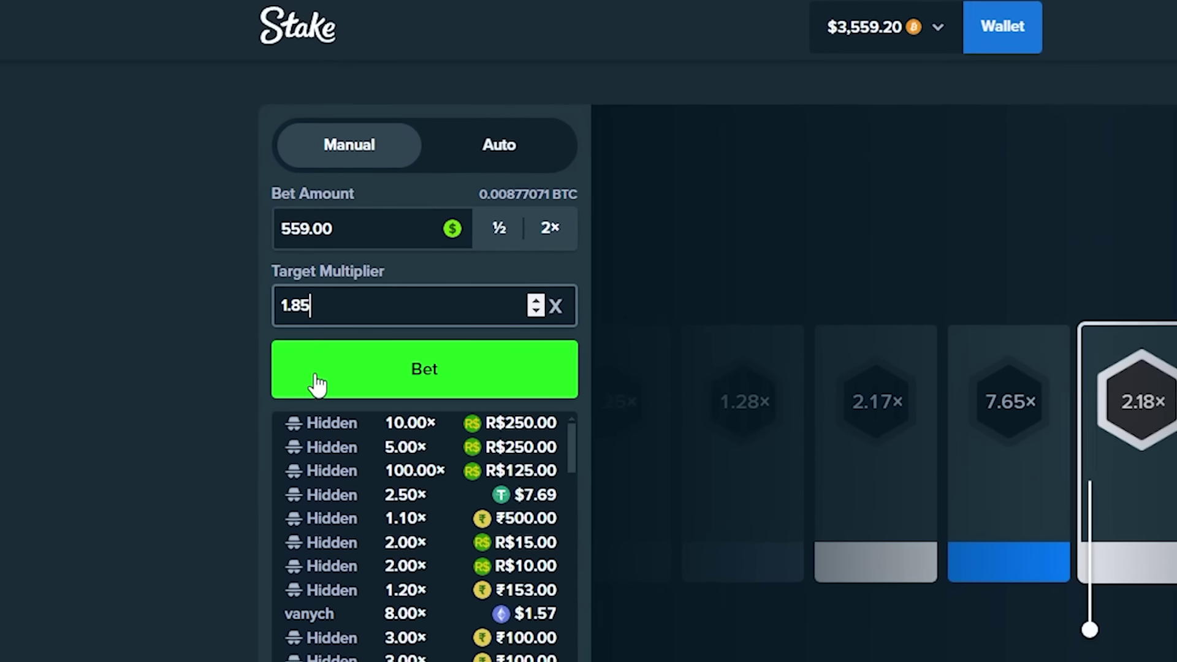
click(316, 385)
- Halve twice to bet $139.75 at 5×, then halve again for a 25× bet
click(499, 228)
click(376, 304)
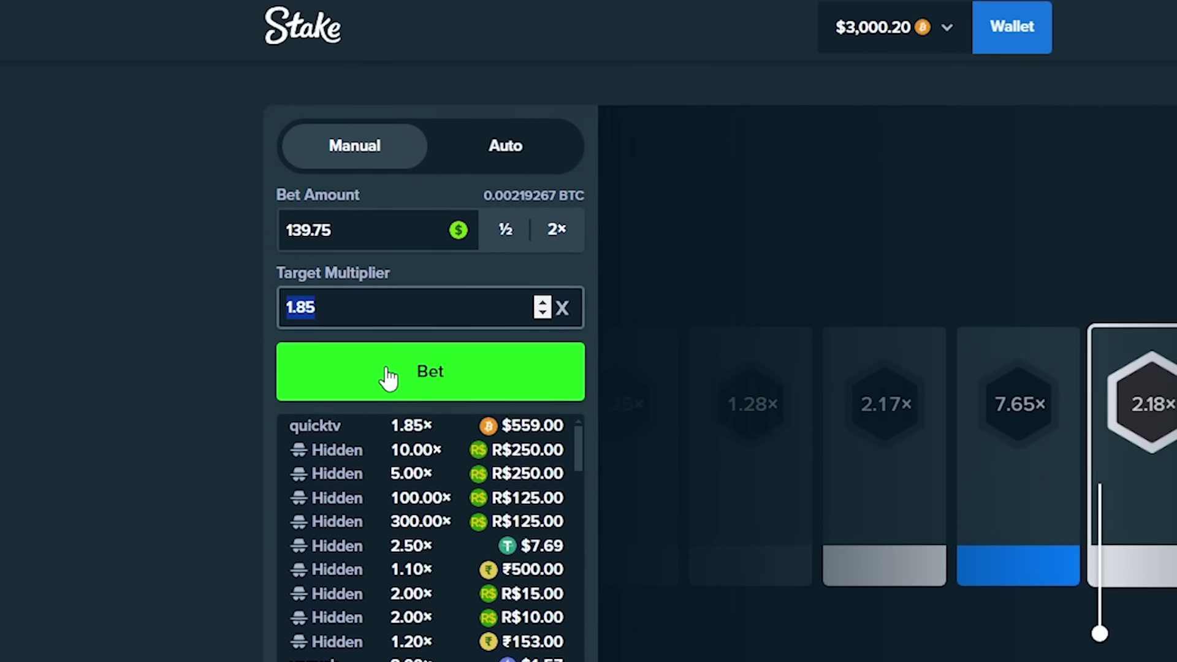
text(5)
click(390, 386)
click(505, 229)
click(381, 305)
text(25)
click(391, 391)
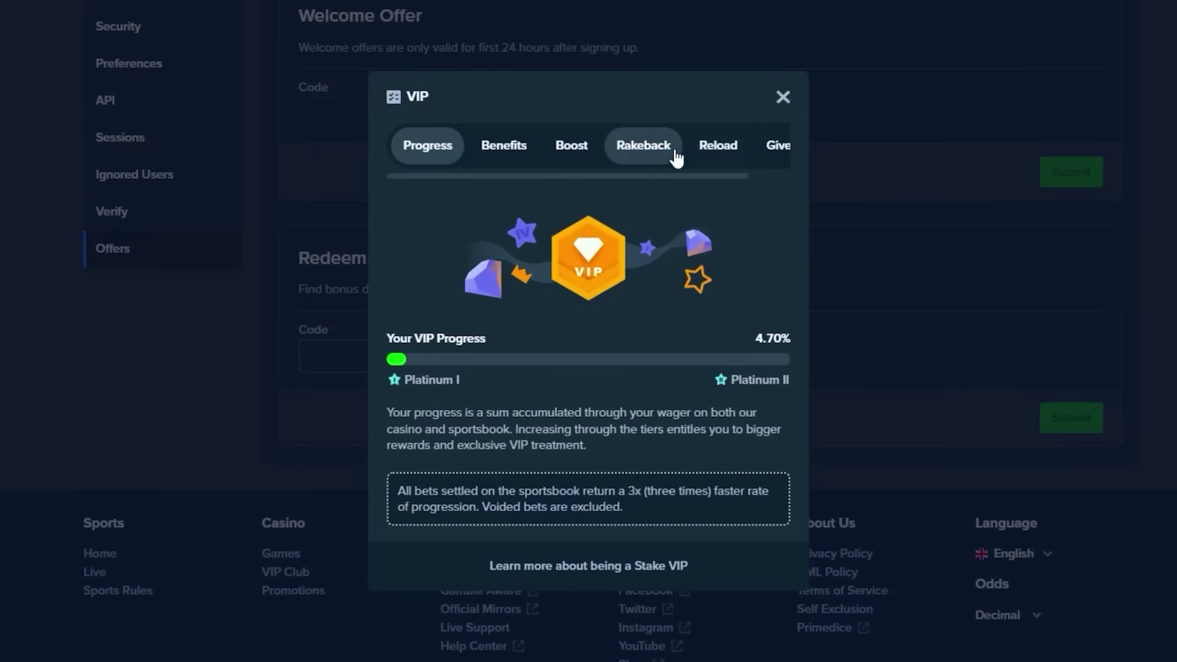
- View the Rakeback rewards in the VIP panel
click(673, 152)
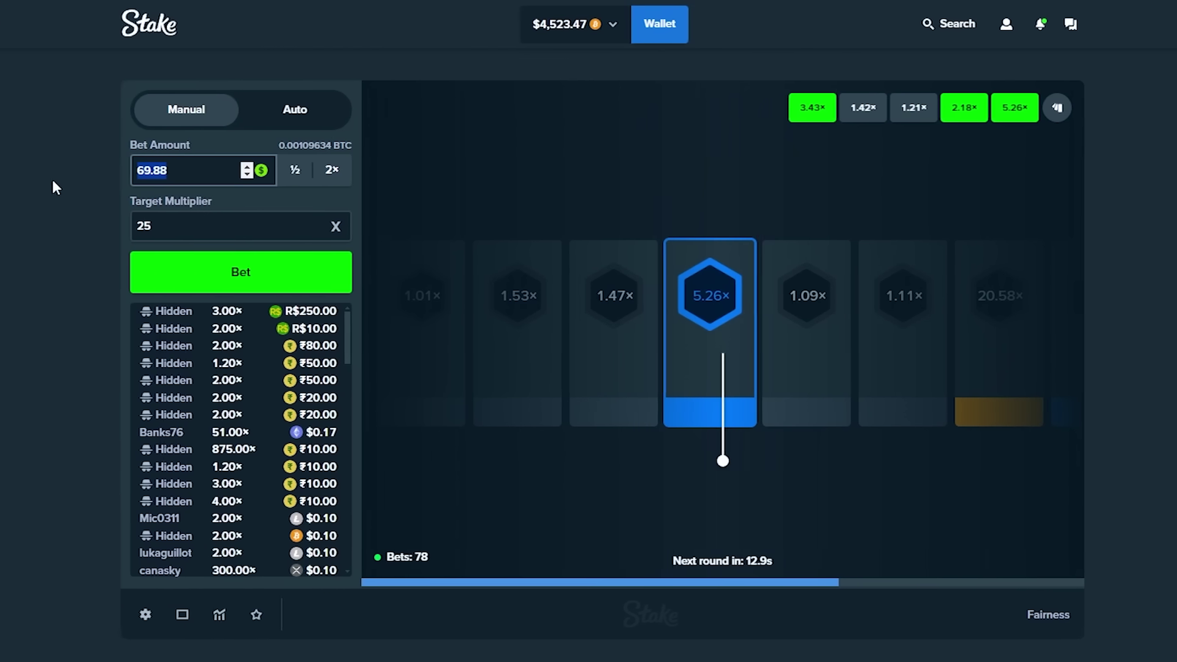
text(250)
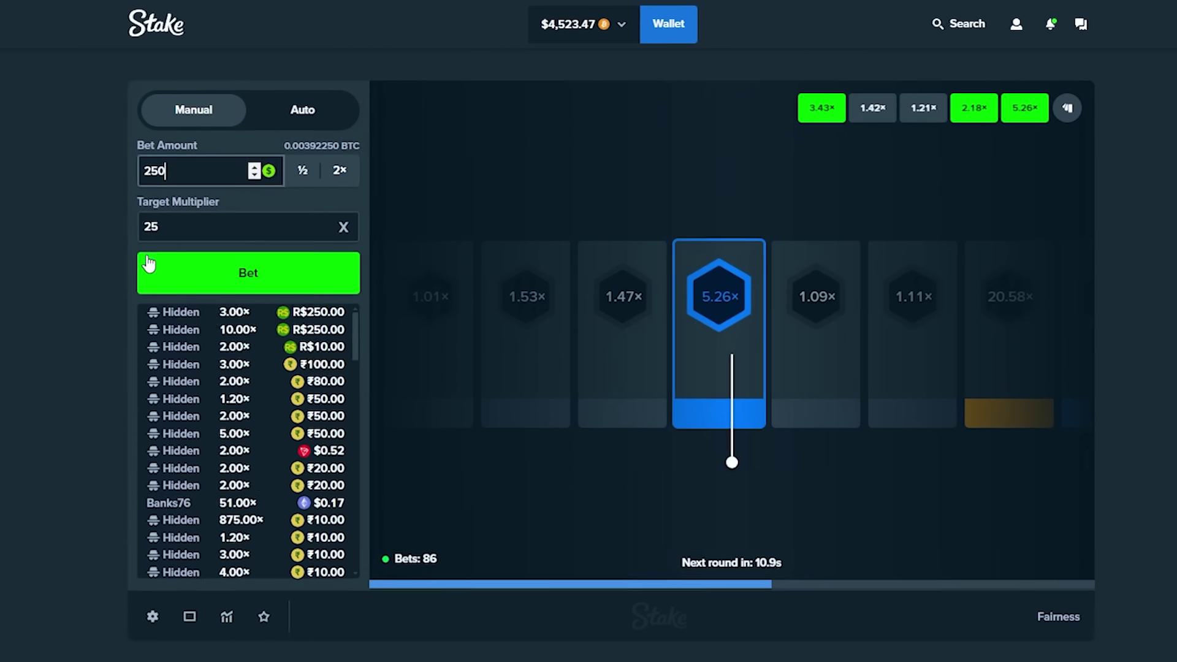
- Bet $250 at 3x, then $62.50 at 7x
key(Tab)
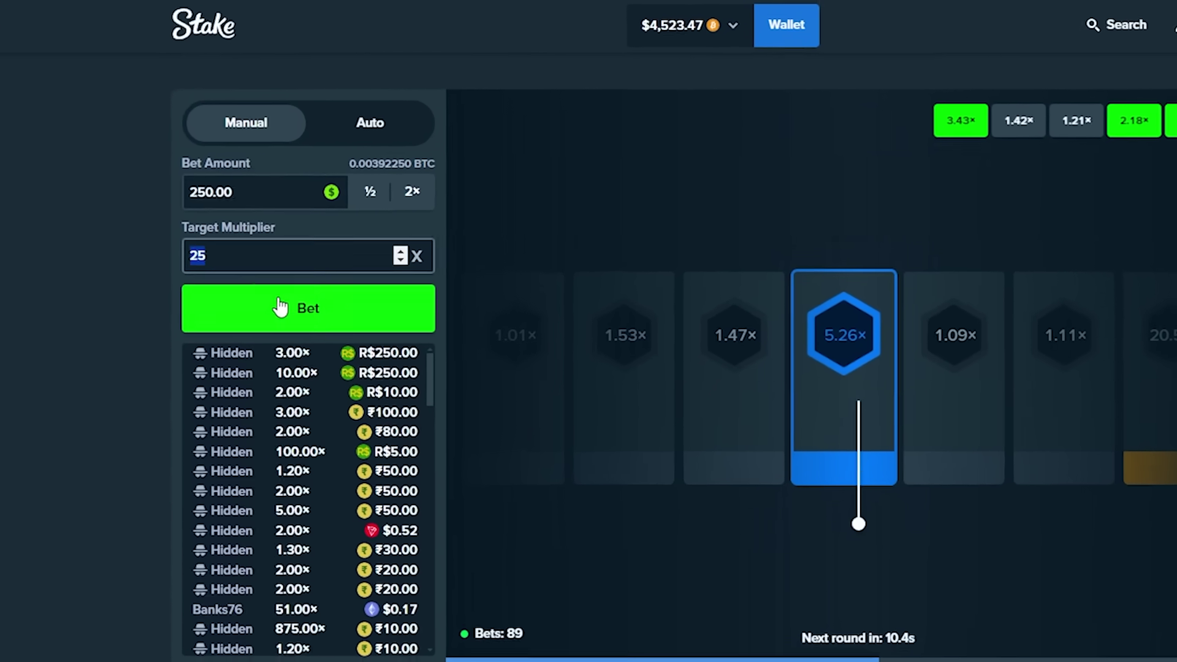
text(3)
click(280, 309)
click(369, 191)
click(369, 192)
double_click(276, 256)
text(7)
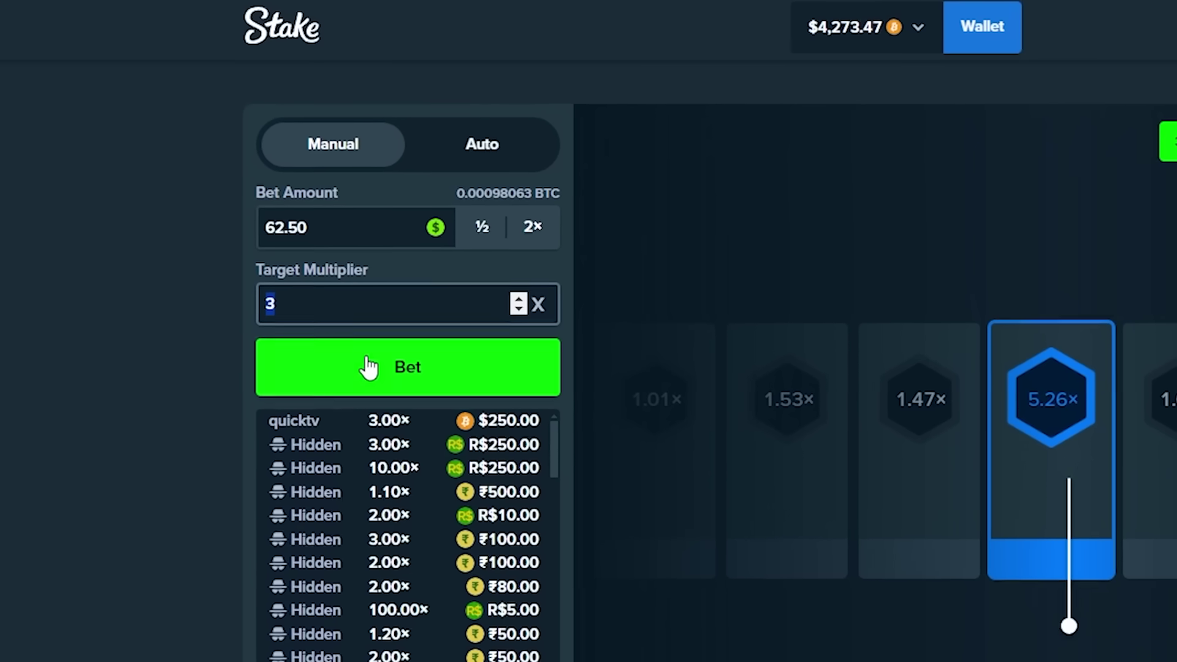
click(488, 230)
- Bet $31.25 at 25x and $15.63 at 255x, then queue a bet for the next round
double_click(349, 313)
text(25)
key(Return)
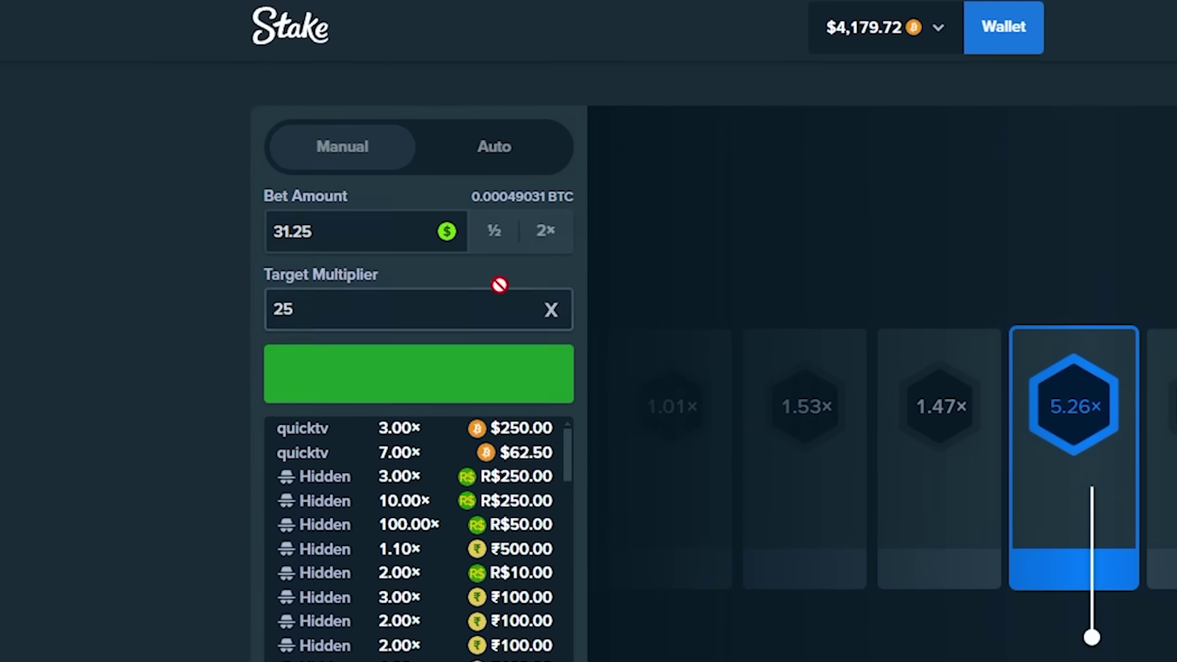
click(497, 241)
double_click(318, 311)
text(255)
click(336, 381)
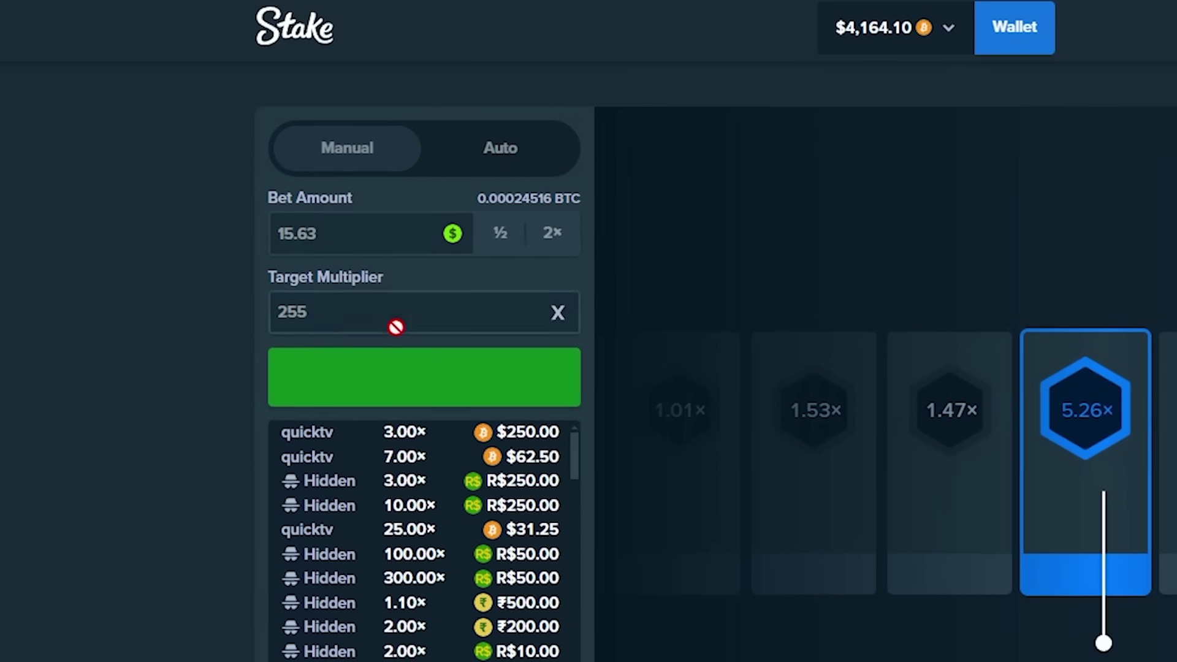
double_click(294, 312)
click(284, 389)
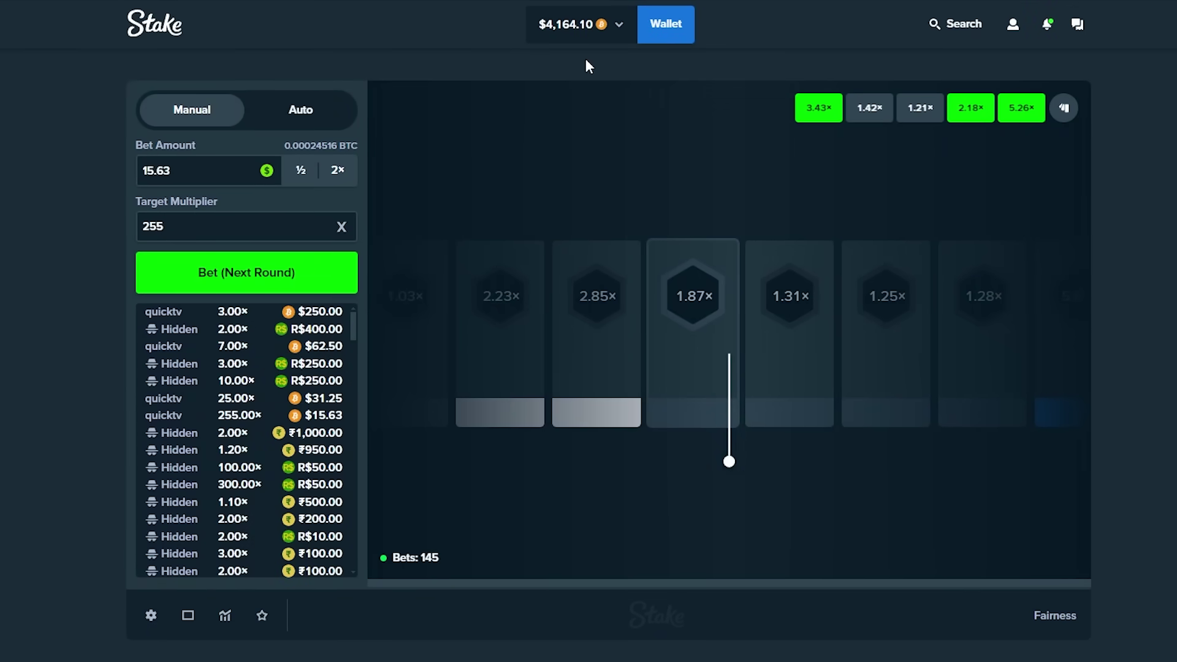
- Toggle Live Stats, then bet $164 at 5x and $82 at 10x
click(225, 616)
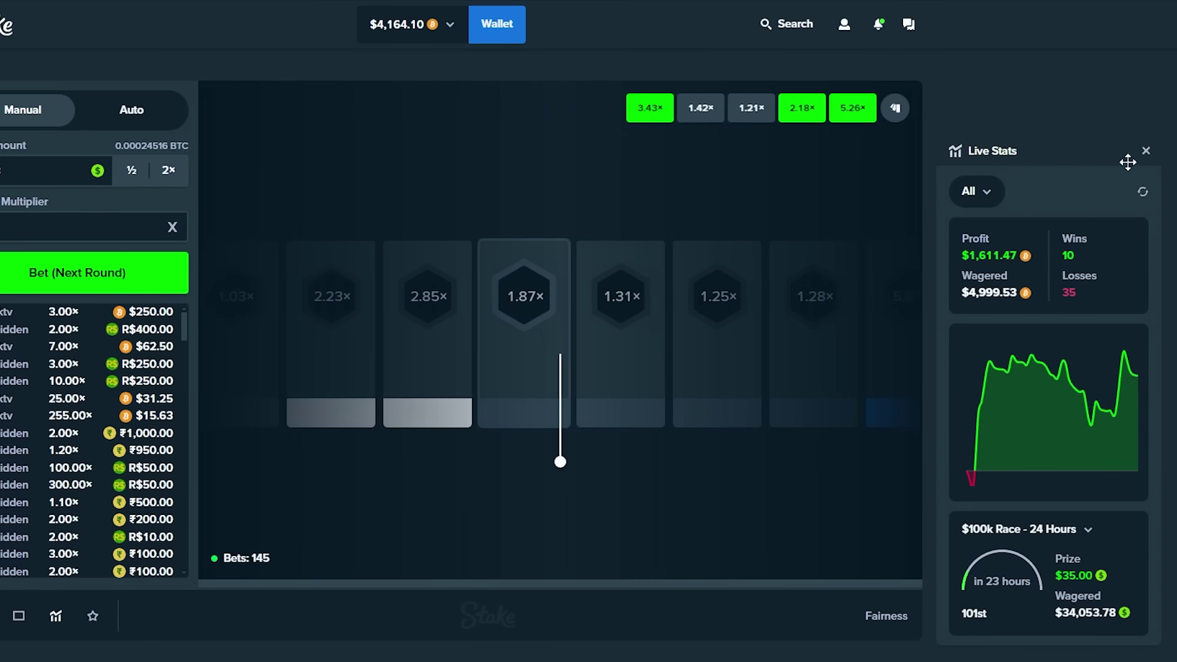
click(1146, 151)
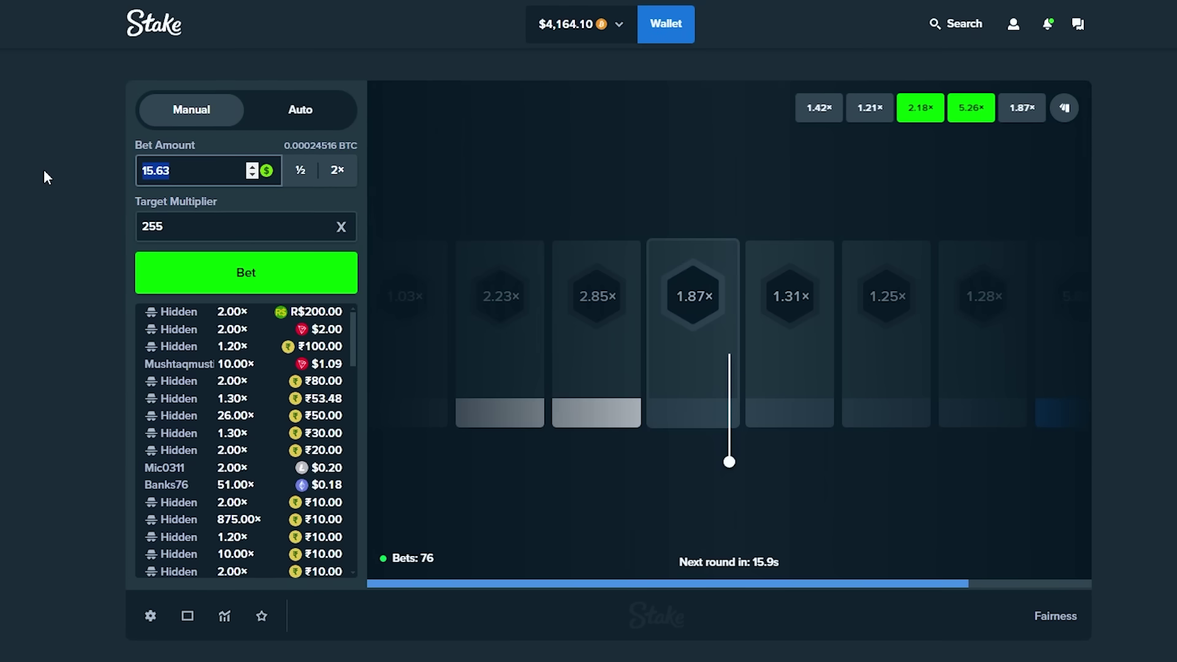
text(1)
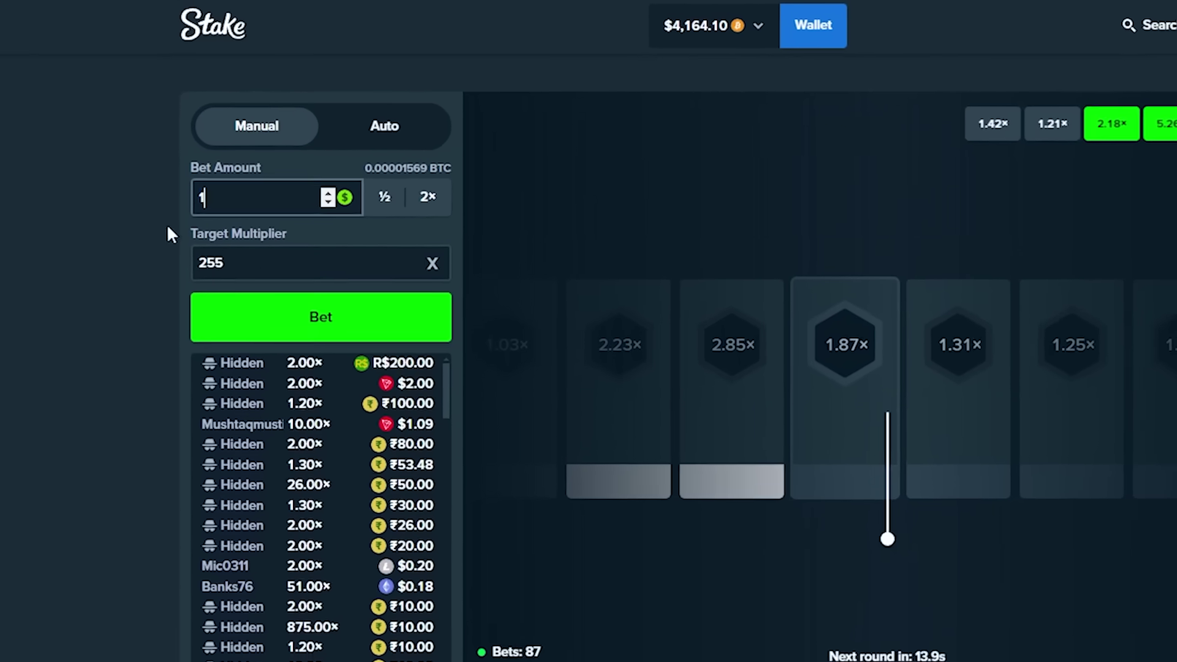
text(64)
double_click(220, 262)
text(5)
click(320, 316)
click(372, 209)
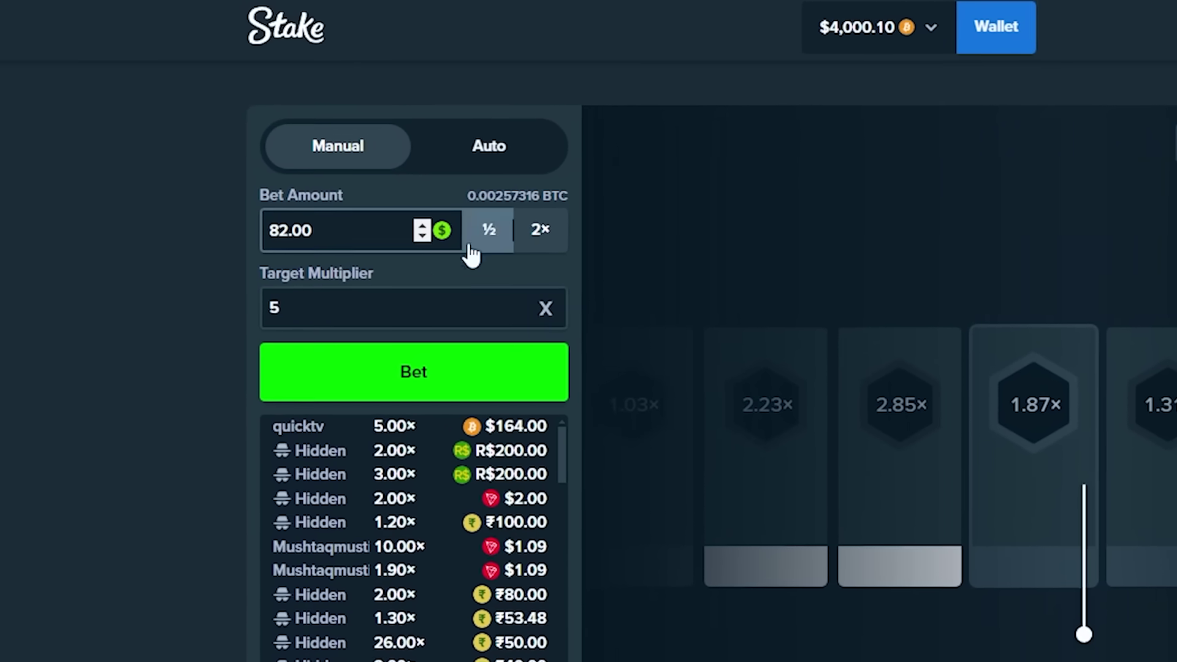
double_click(359, 313)
text(10)
click(371, 375)
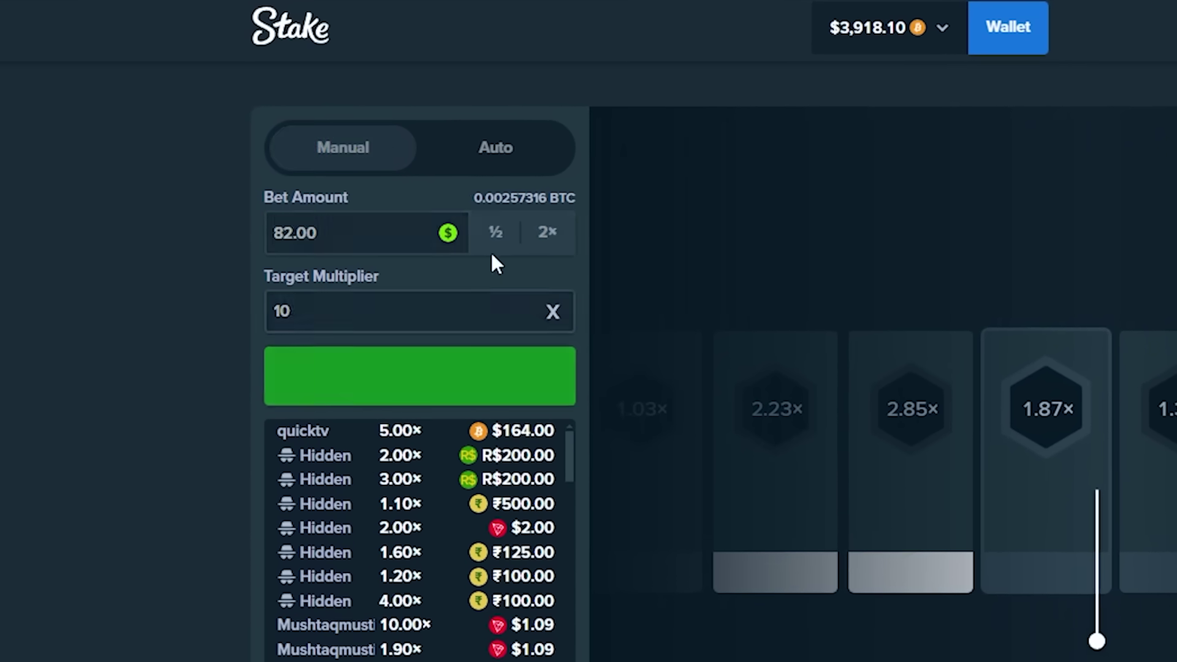
- Bet $41 at 25x and $20.50 at 55x
click(494, 234)
double_click(362, 310)
text(25)
click(420, 377)
click(501, 234)
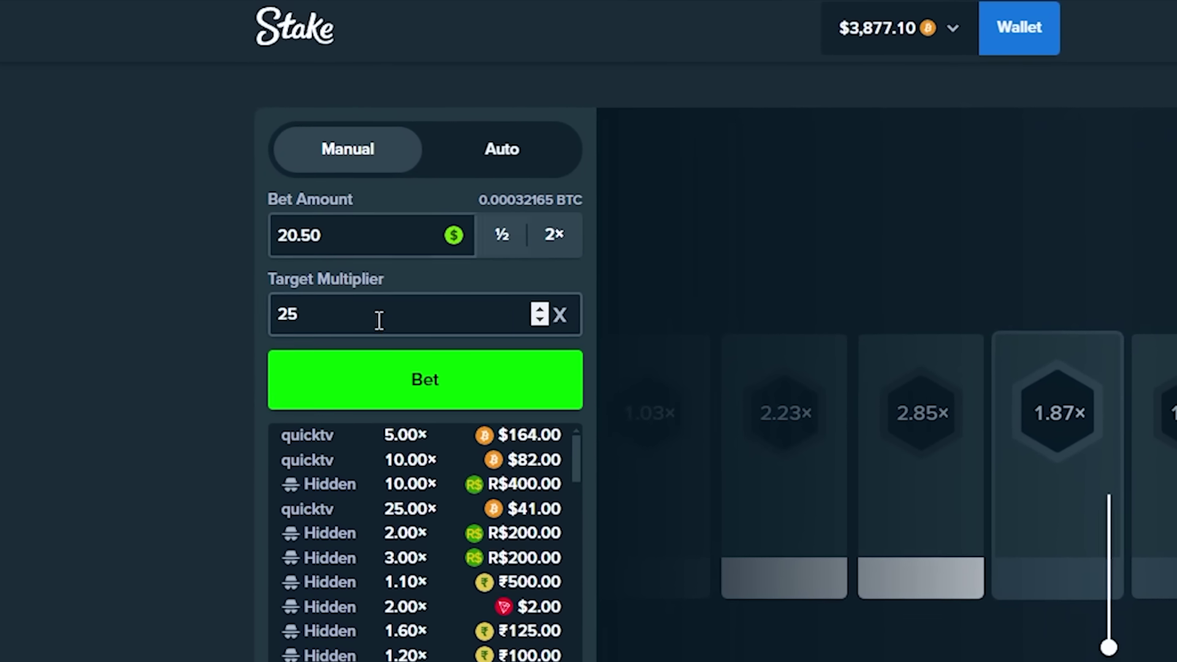
double_click(380, 320)
text(55)
click(375, 376)
- Bet $10.25 each at 155x, 555x and 1555x
click(501, 233)
double_click(377, 322)
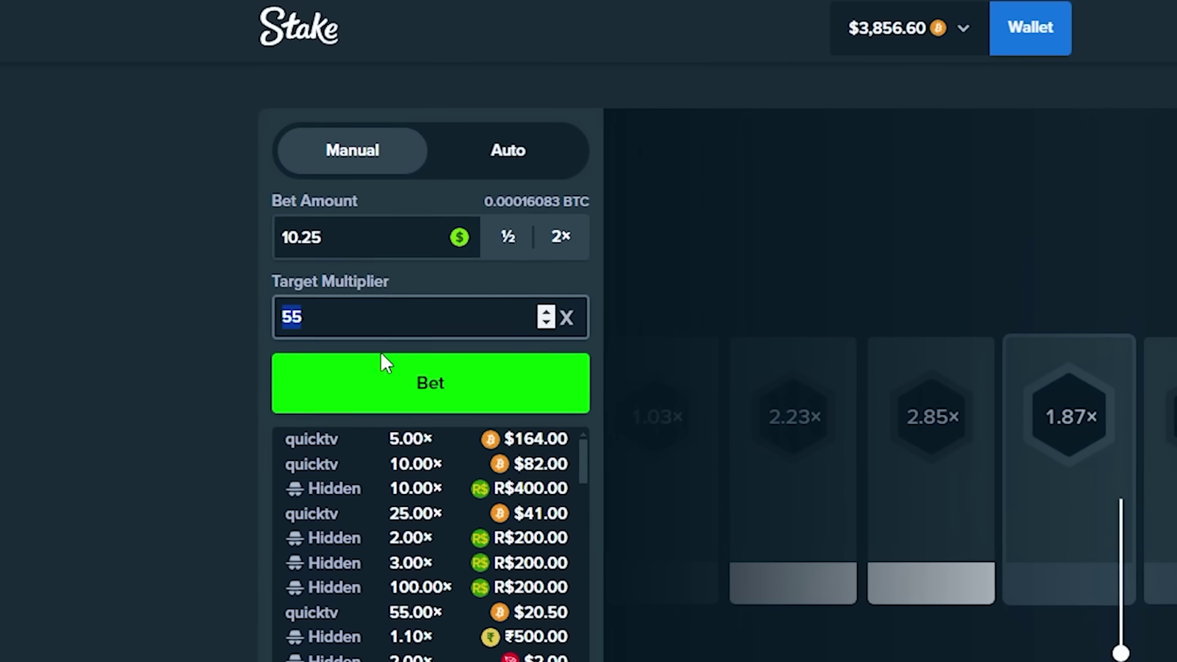
text(155)
click(381, 355)
double_click(368, 317)
text(555)
click(365, 375)
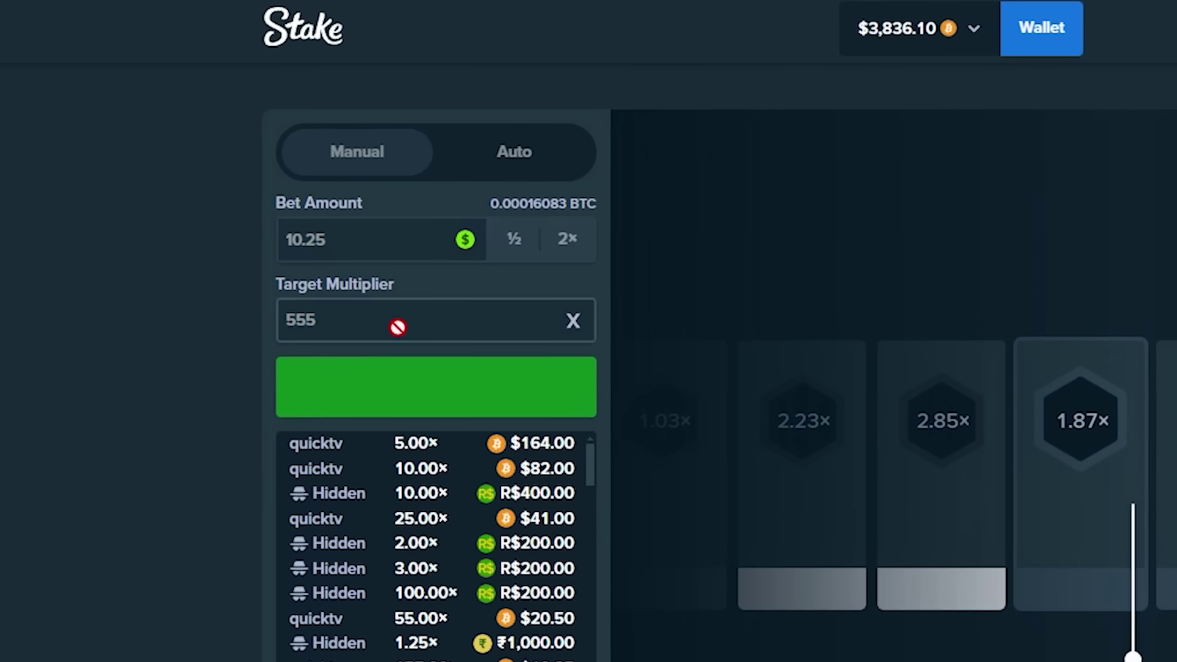
text(1)
click(337, 390)
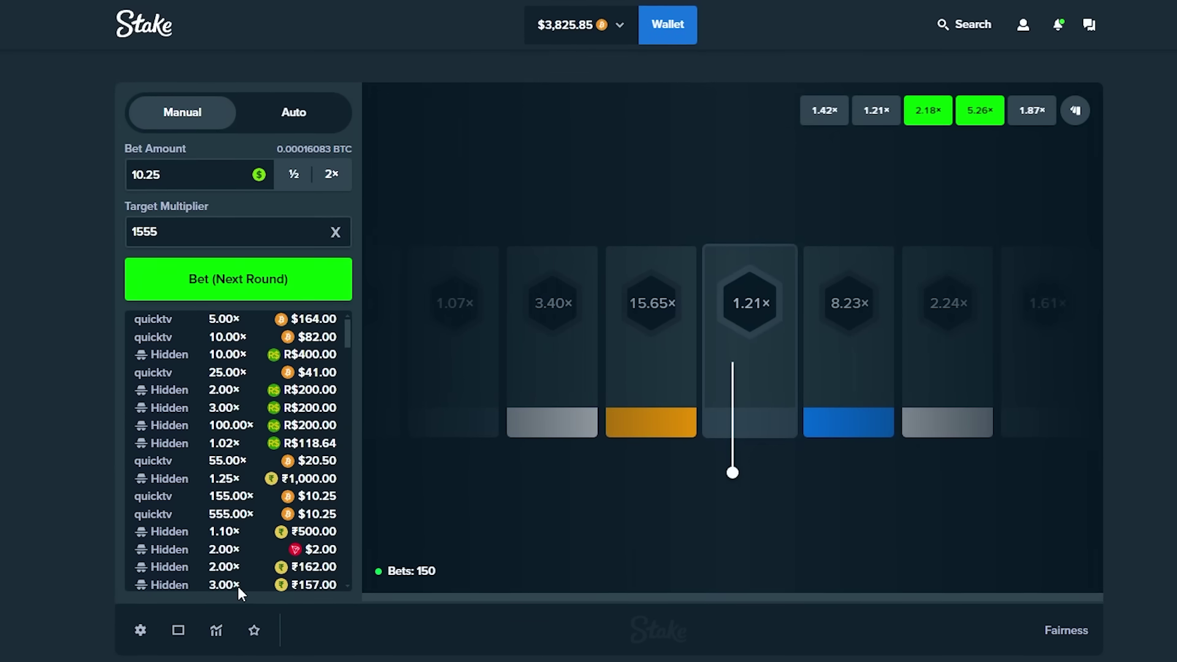
- Toggle Live Stats and set up a $300 bet at a 2x target
click(216, 629)
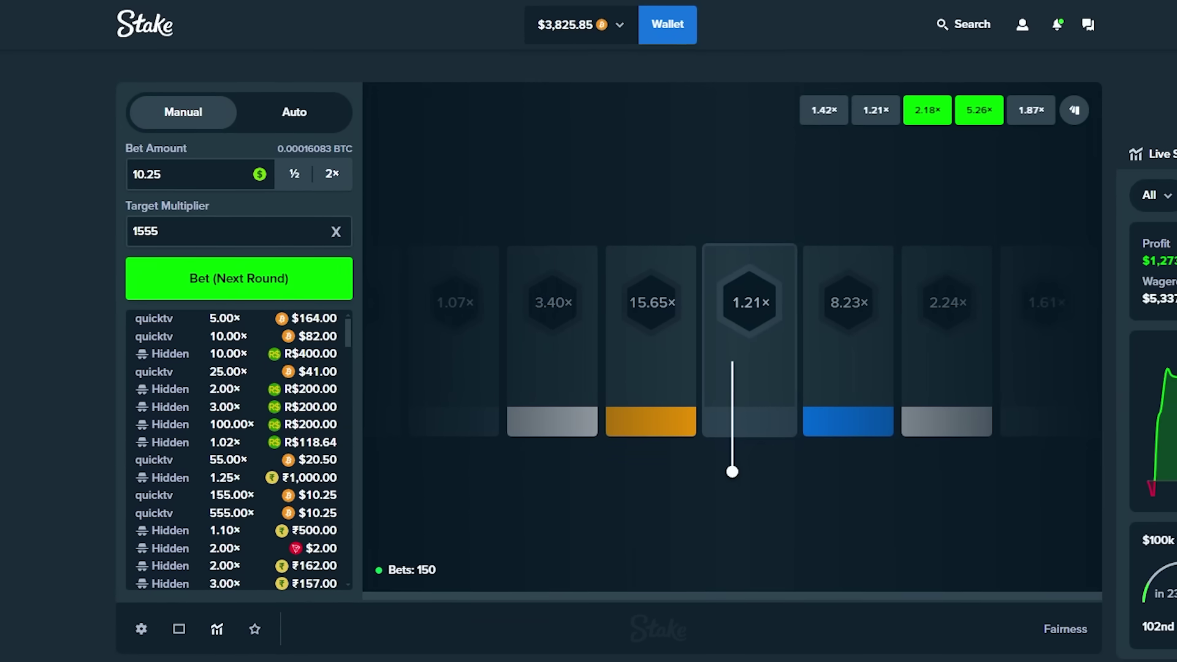
double_click(150, 175)
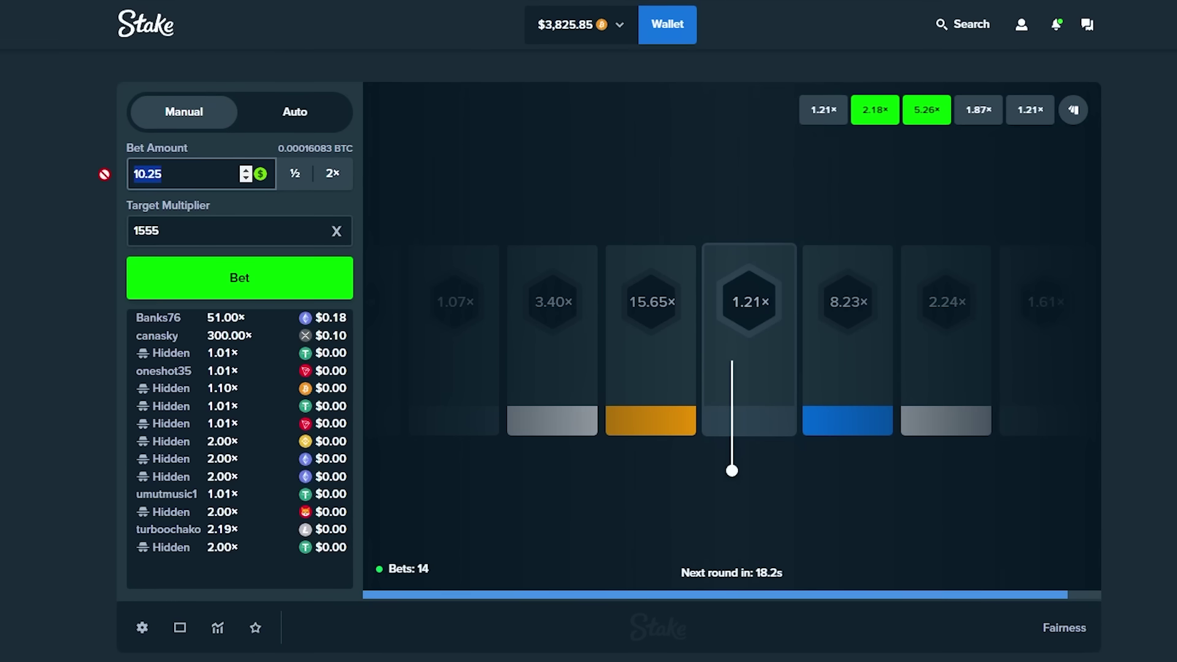
text(3)
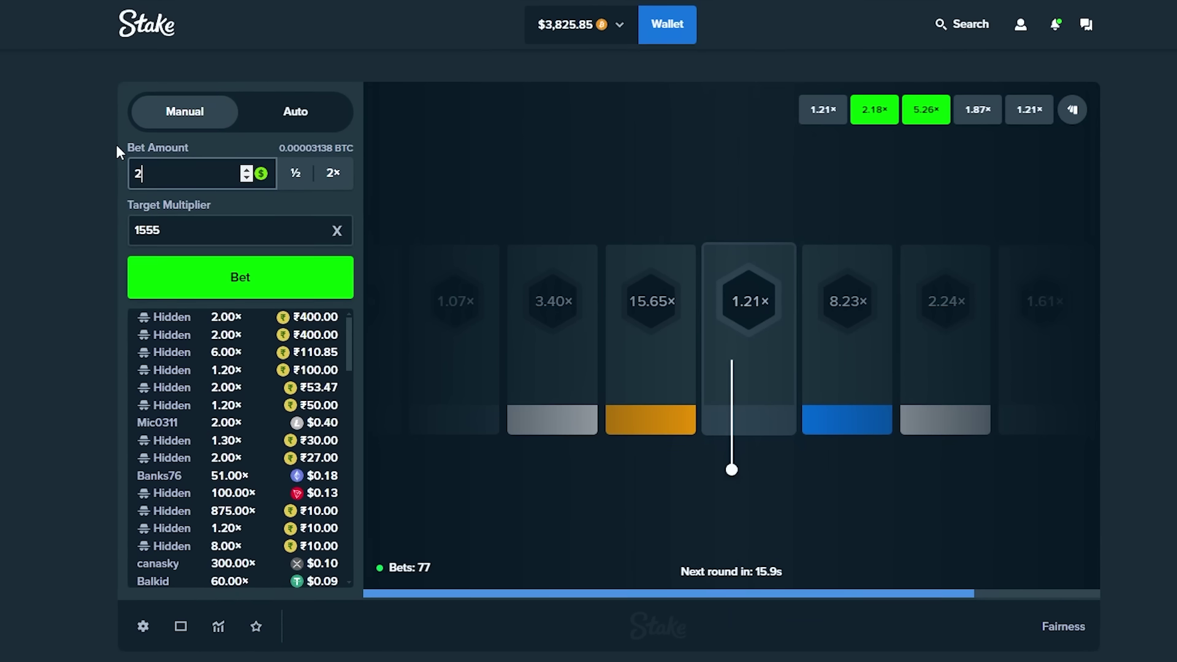
text(00)
key(Tab)
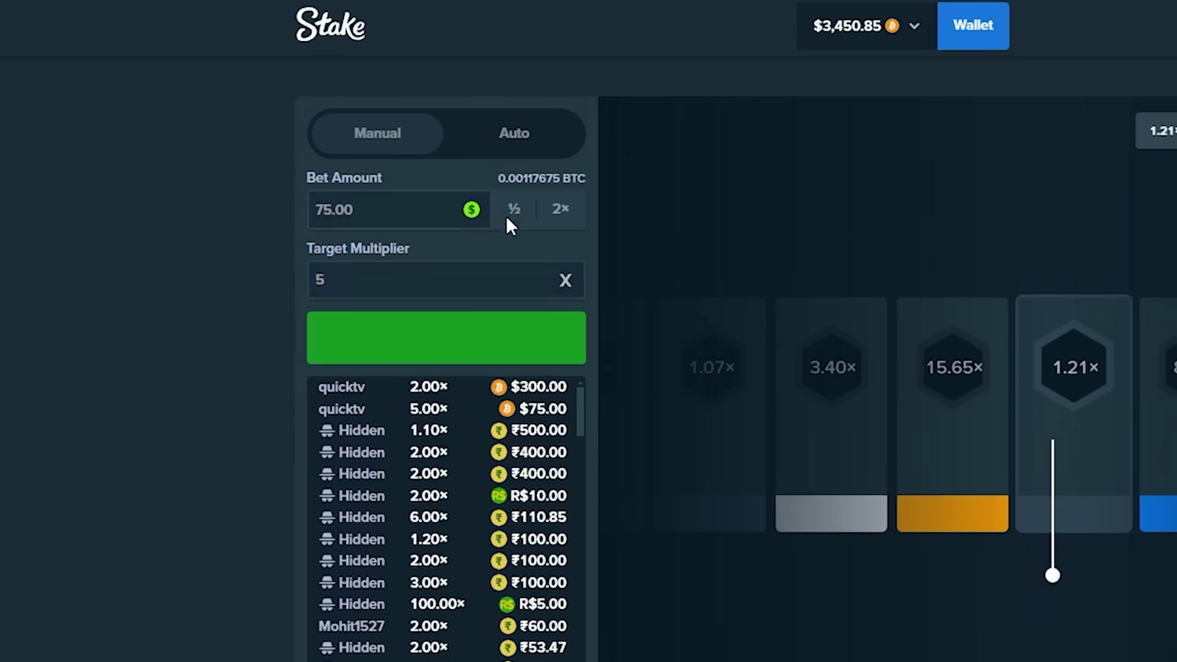
text(15)
click(396, 329)
- Bet $37.50 at 15x, then $18.75 each at 55x, 155x and 255x
click(517, 218)
text(25)
click(388, 323)
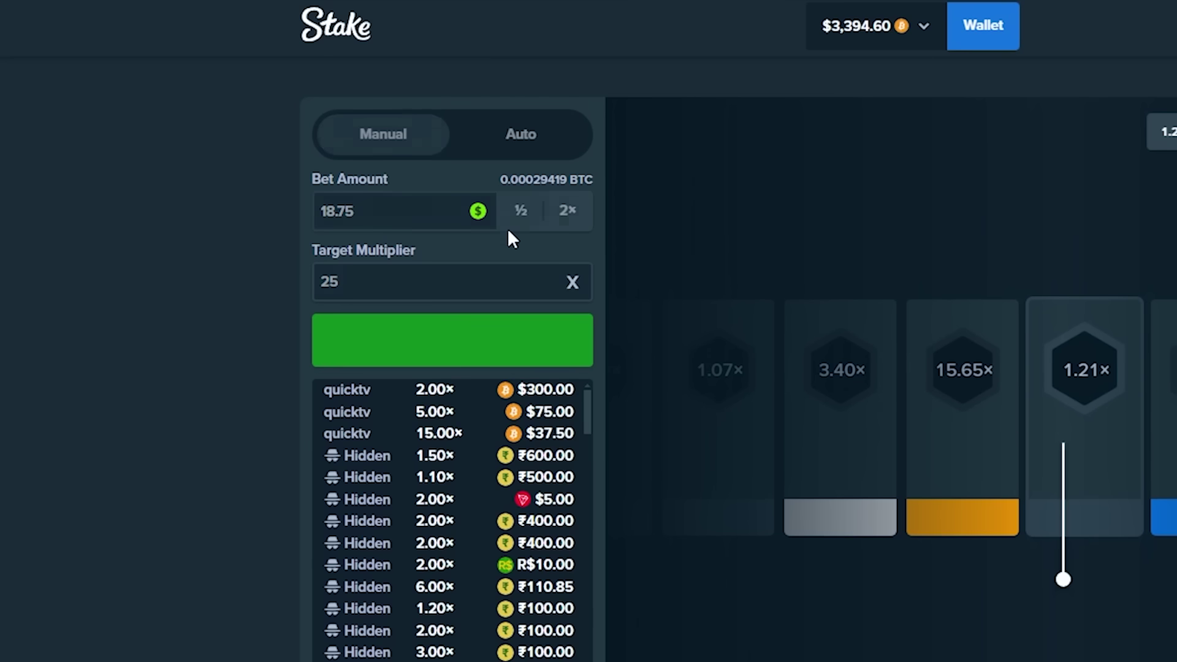
text(55)
click(391, 344)
text(15)
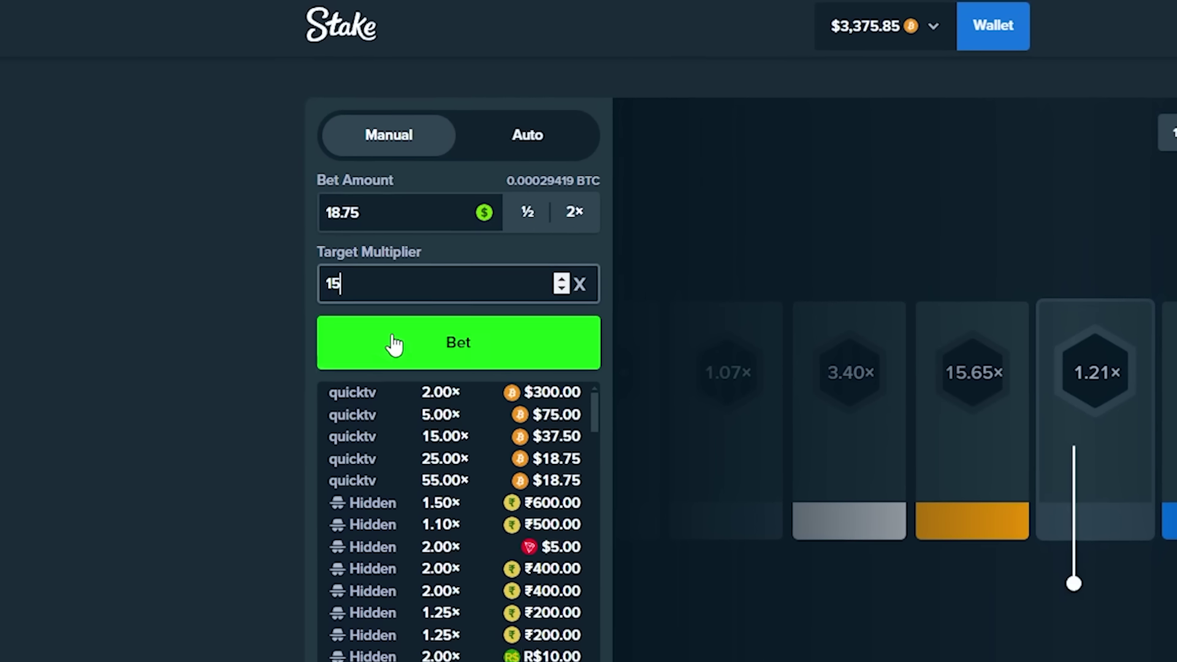
text(5)
click(386, 354)
text(255)
click(393, 348)
text(5)
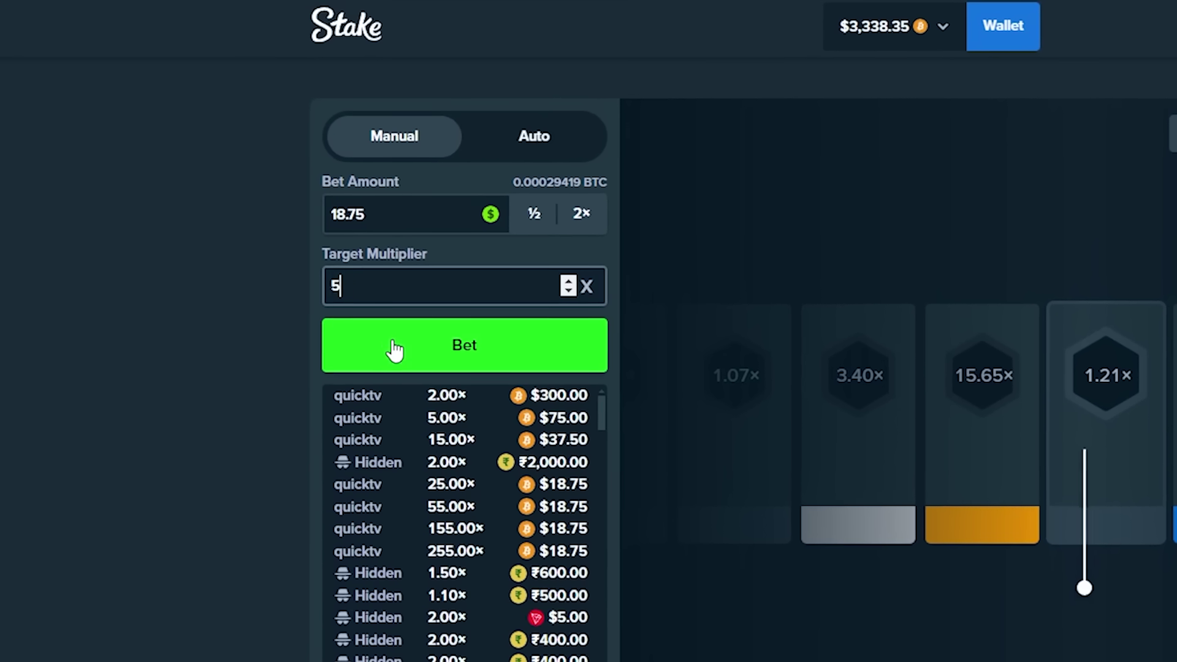
text(55)
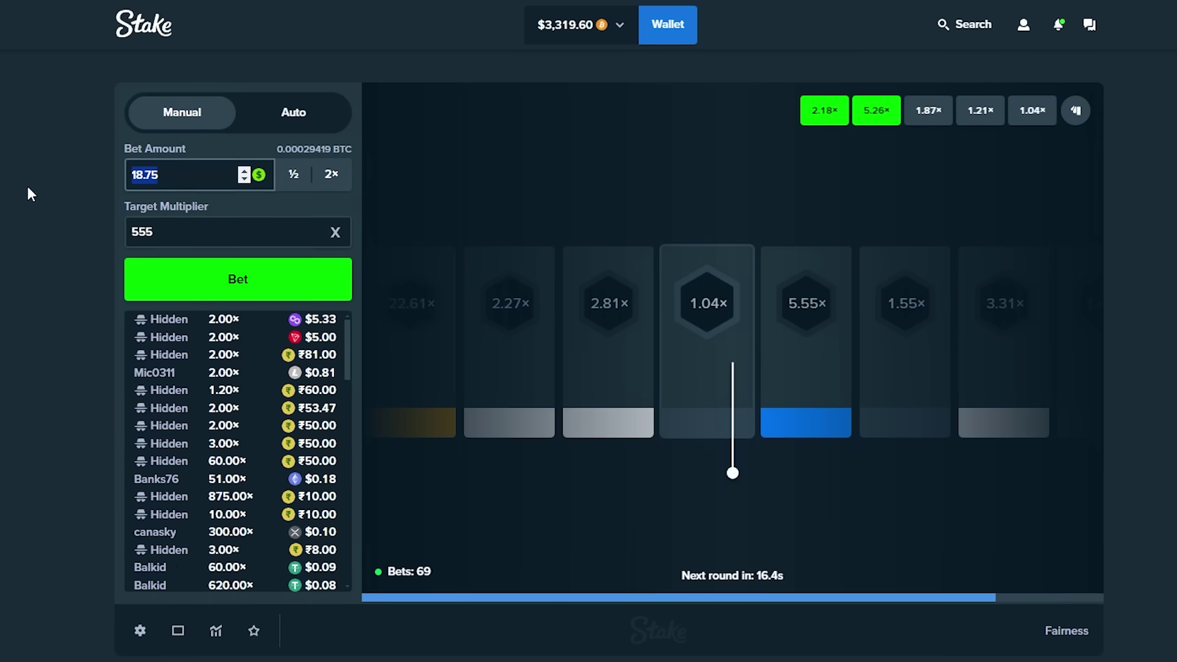
text(400)
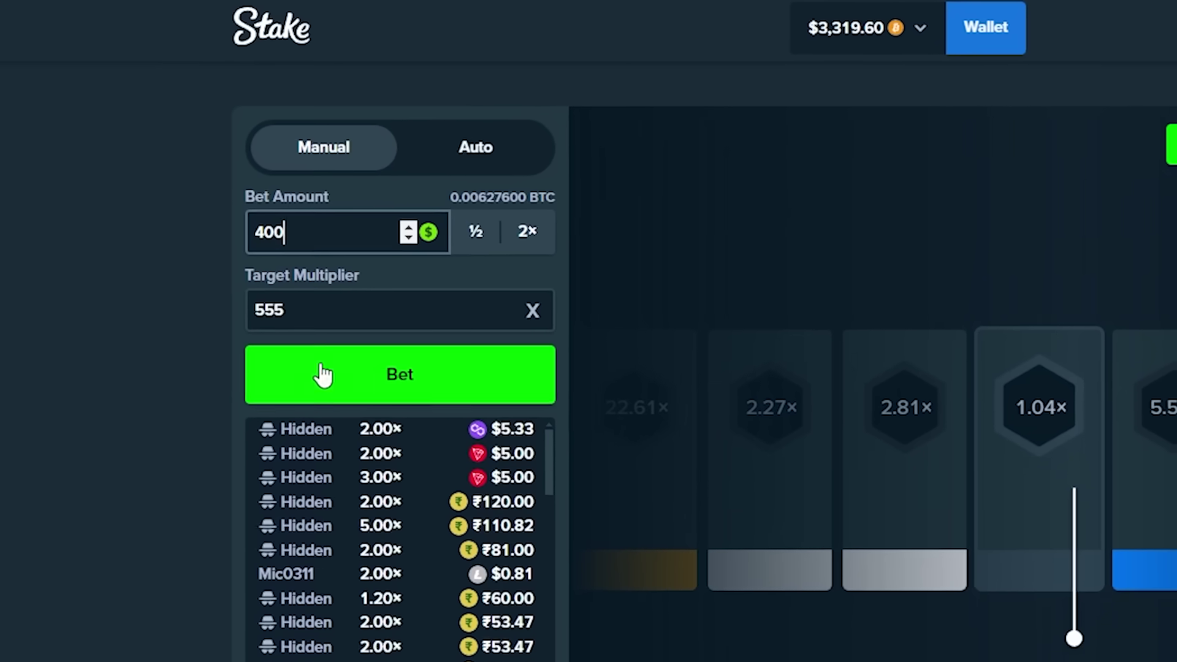
text(2)
- Bet $400 at 2×, $100 at 5× and $50 at 15×
click(304, 372)
double_click(476, 230)
text(5)
click(368, 377)
click(475, 230)
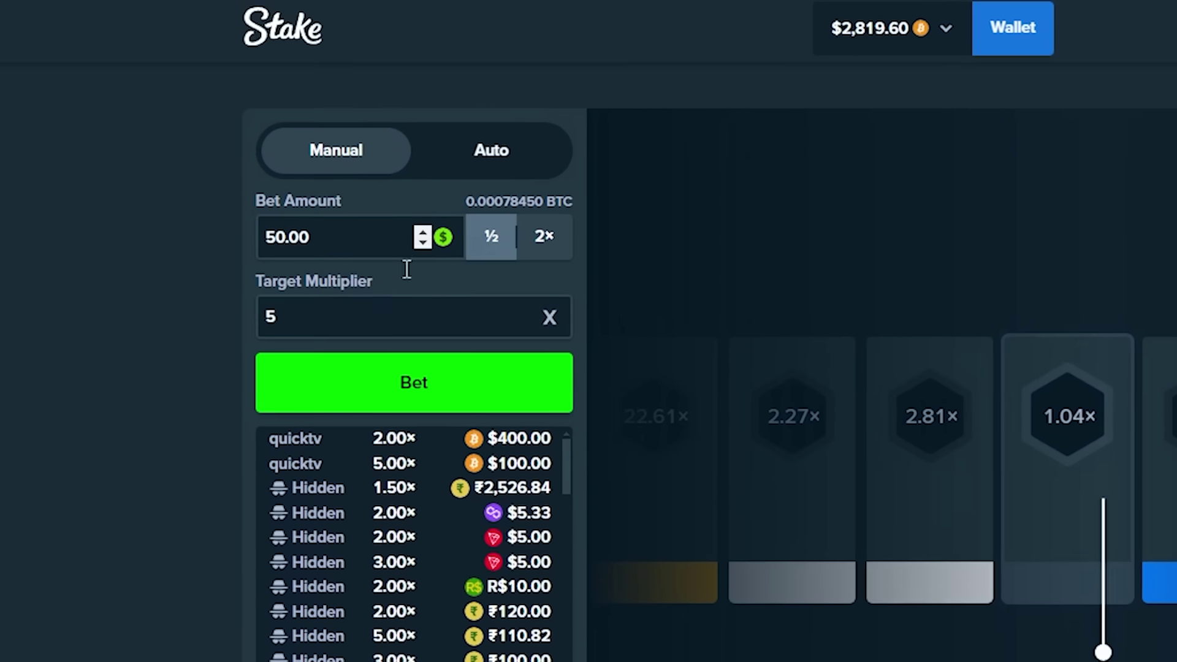
click(407, 316)
text(15)
click(360, 395)
click(494, 236)
text(25)
- Bet $25 at 25×, then $12.50 each at 55×, 155× and 555×
click(389, 376)
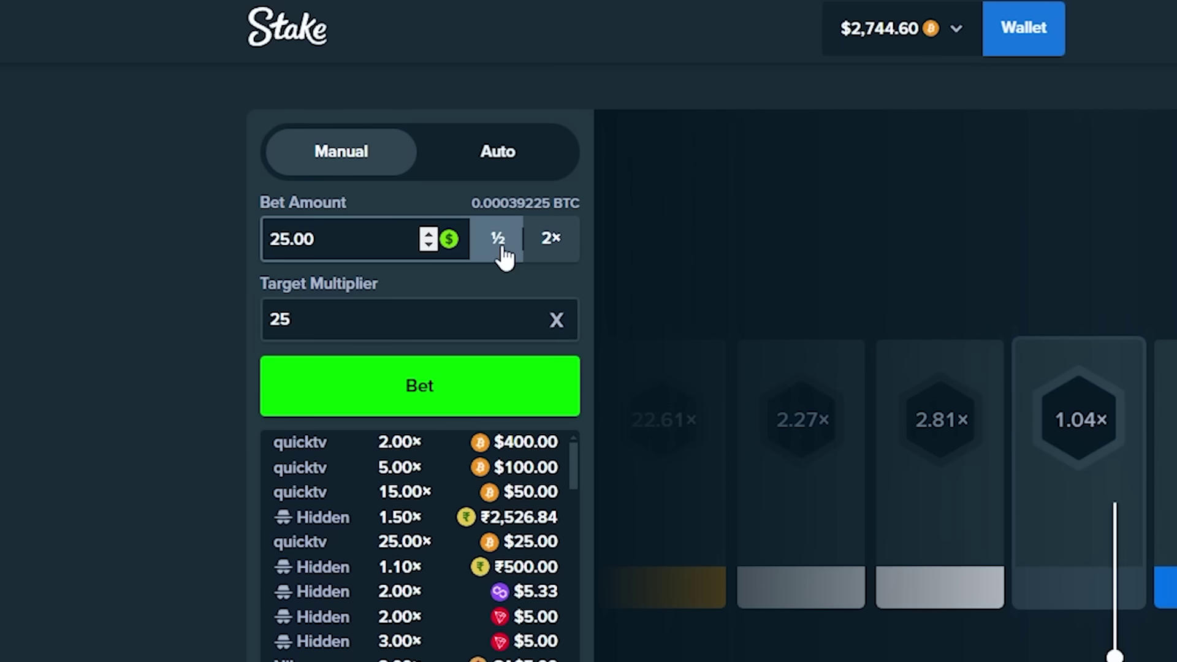
click(504, 256)
text(55)
click(350, 367)
click(349, 329)
text(155)
click(341, 402)
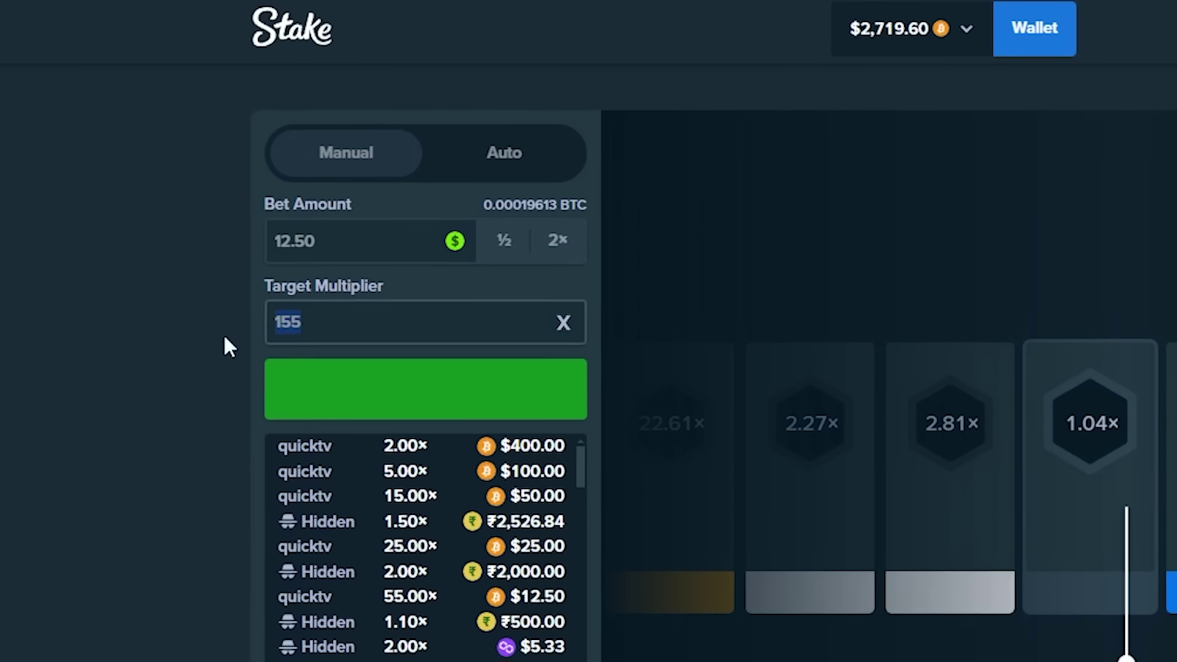
text(555)
click(304, 369)
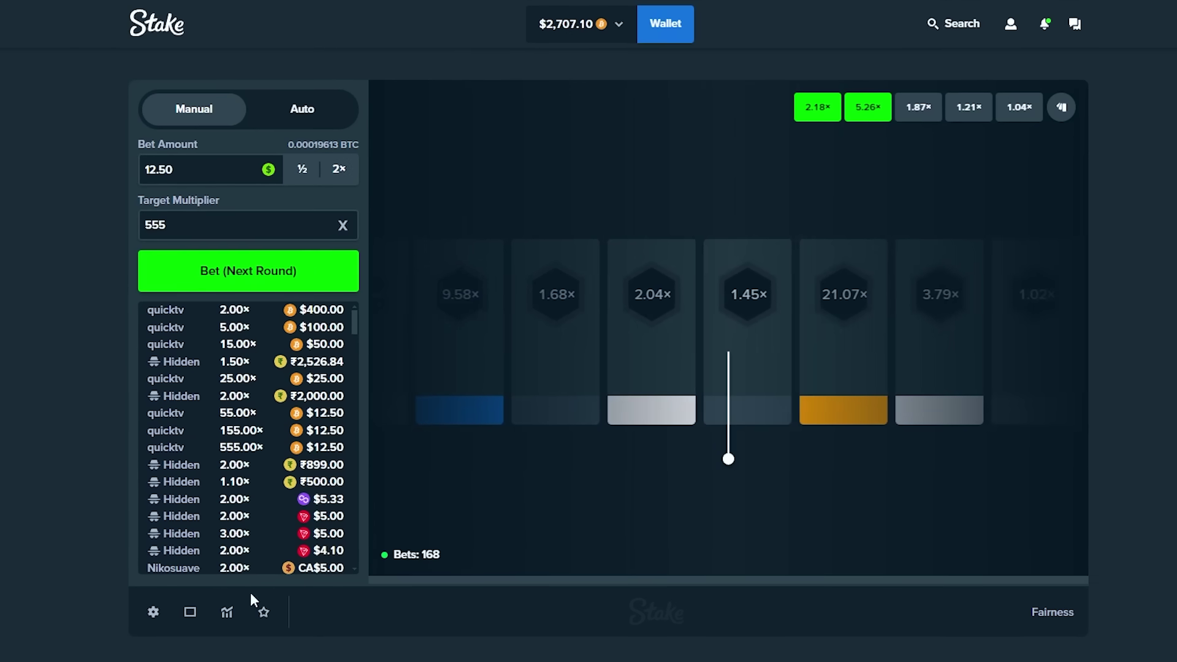
- Show and hide Live Stats, then bet $350 at 2× and $175 at 5×
click(227, 613)
click(1173, 149)
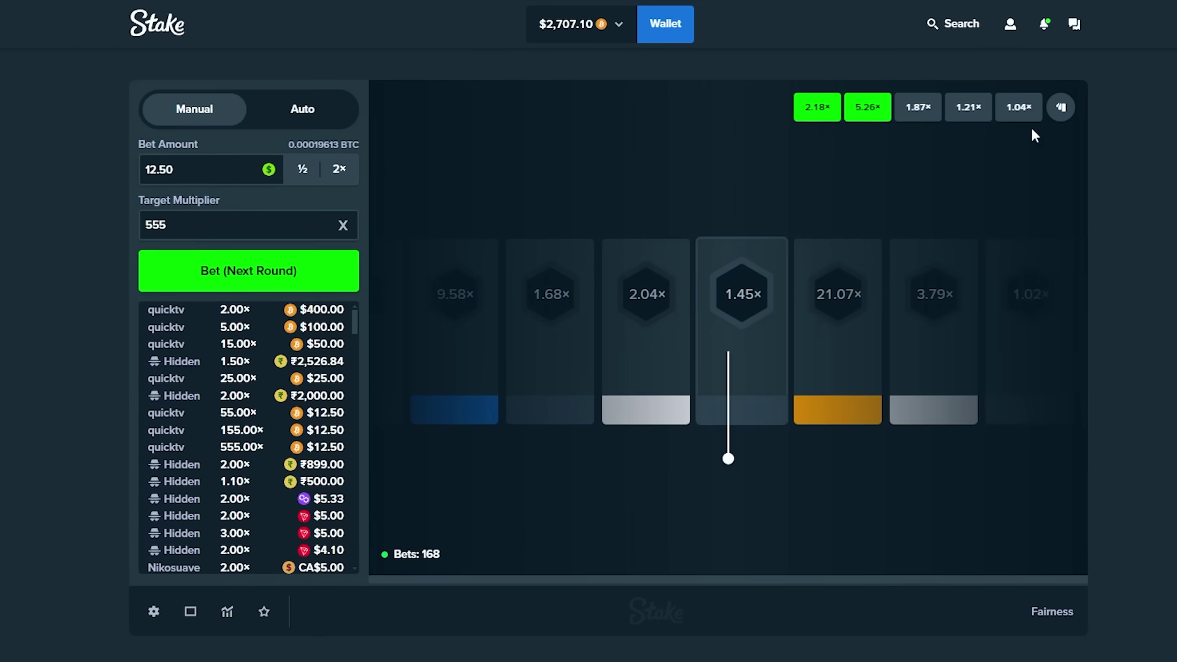
mouse_move(203, 170)
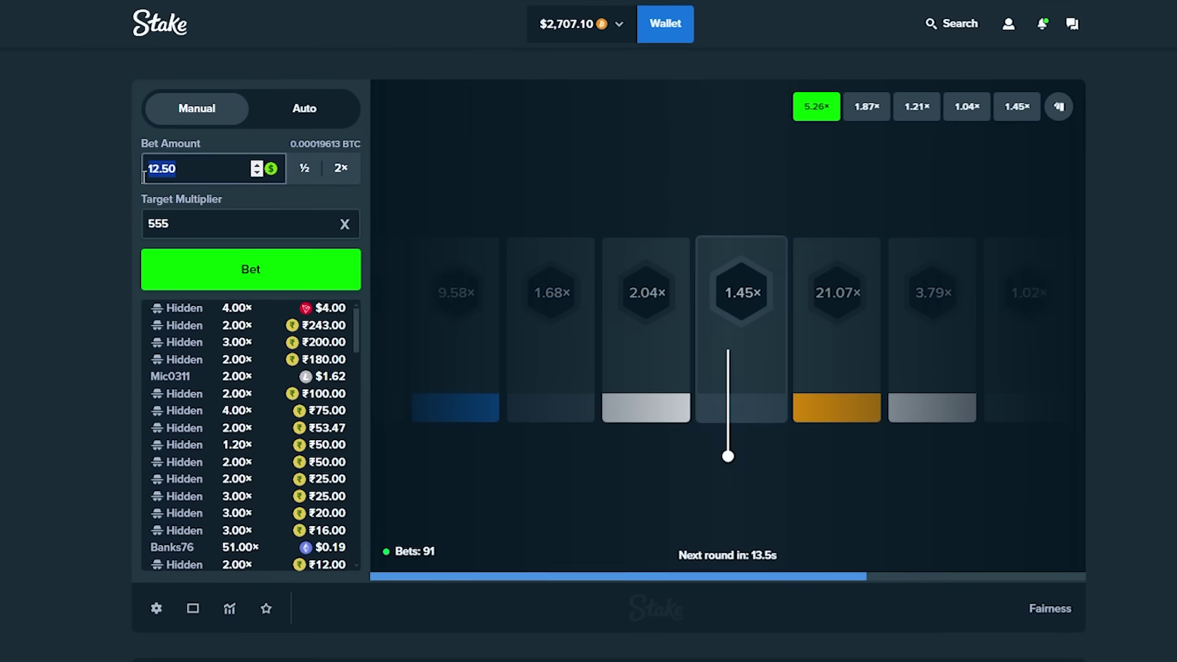
text(350)
double_click(222, 223)
text(2)
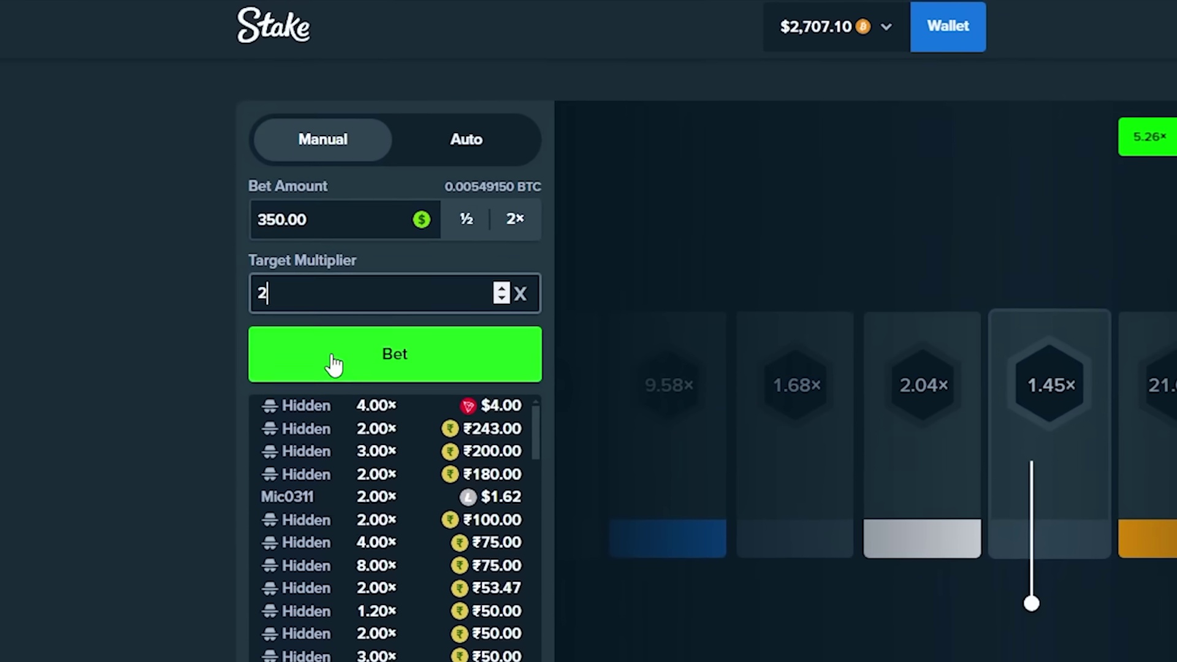
click(333, 364)
click(465, 219)
double_click(405, 293)
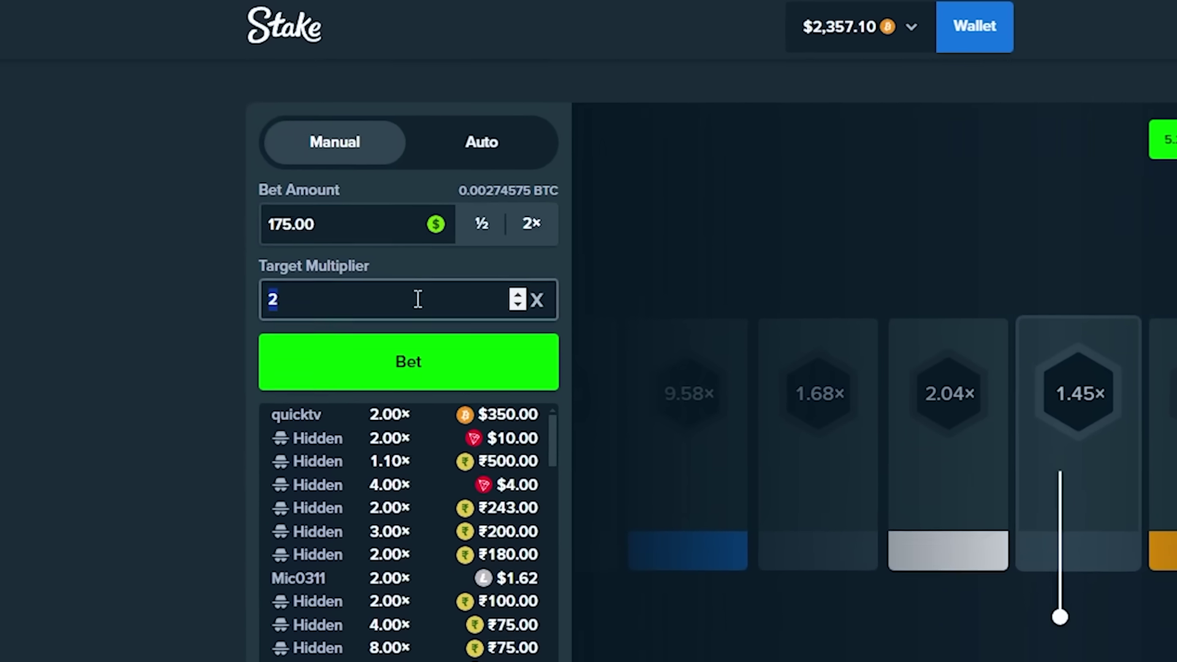
text(5)
key(Return)
click(467, 219)
text(25)
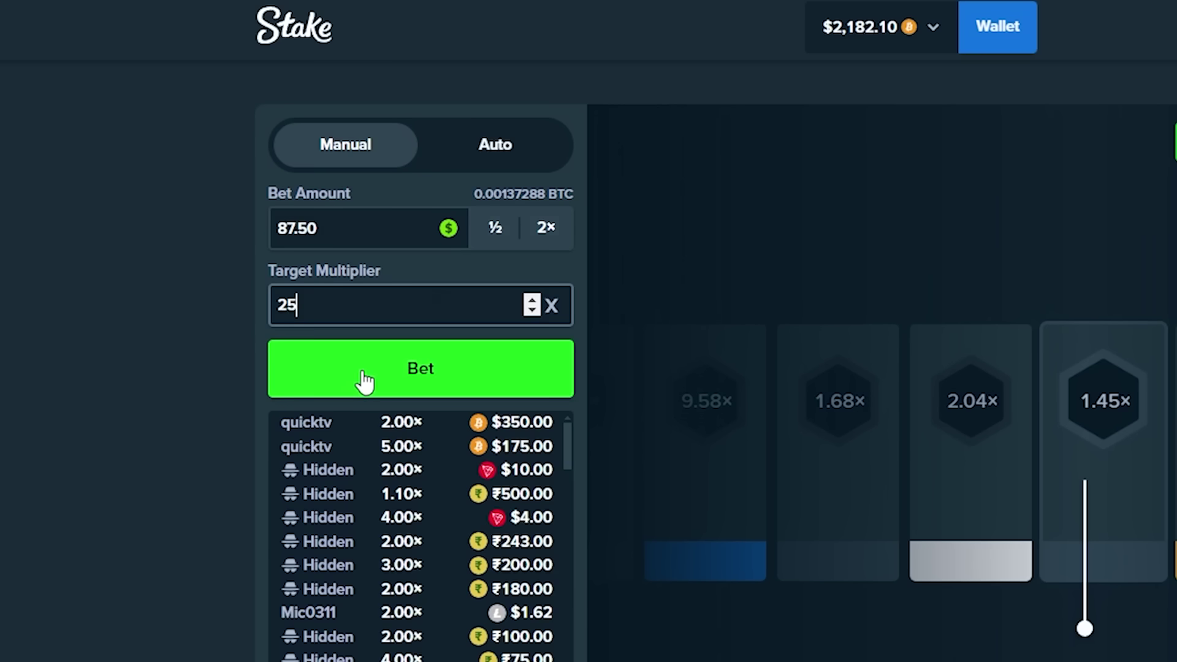
- Bet $87.50 at 25× and $43.75 at 5×
click(427, 377)
click(493, 227)
double_click(372, 324)
text(5)
click(375, 368)
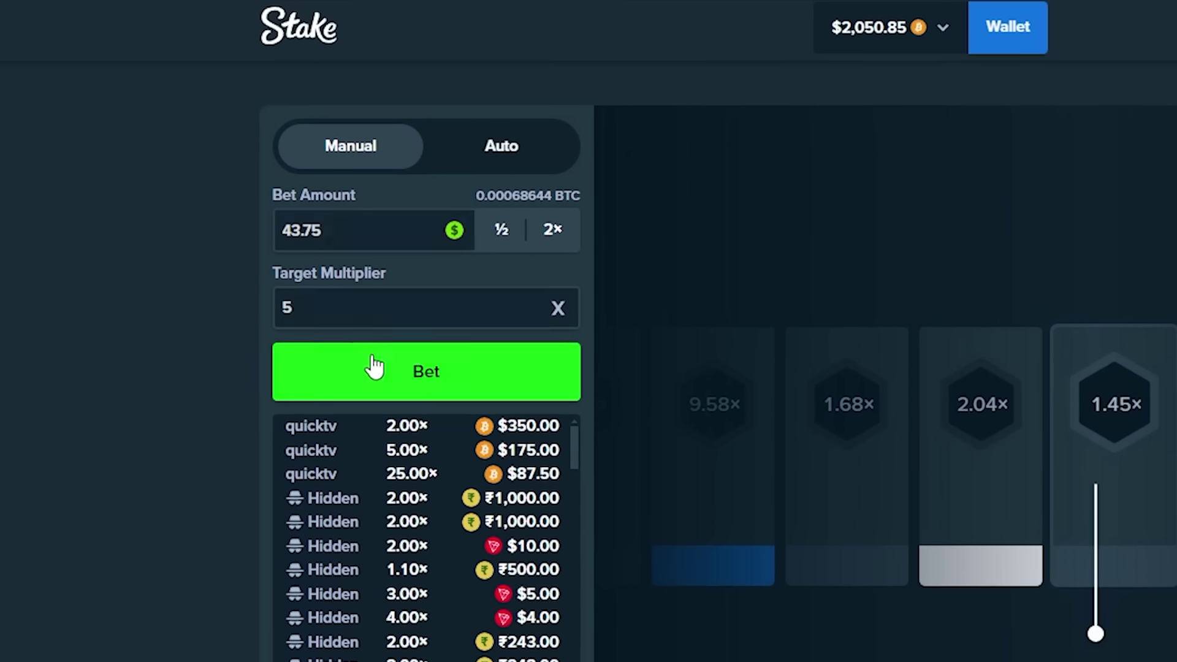
click(308, 322)
text(5)
- Bet $43.75 at 55× and $21.88 at 155×
click(317, 368)
click(507, 239)
double_click(368, 311)
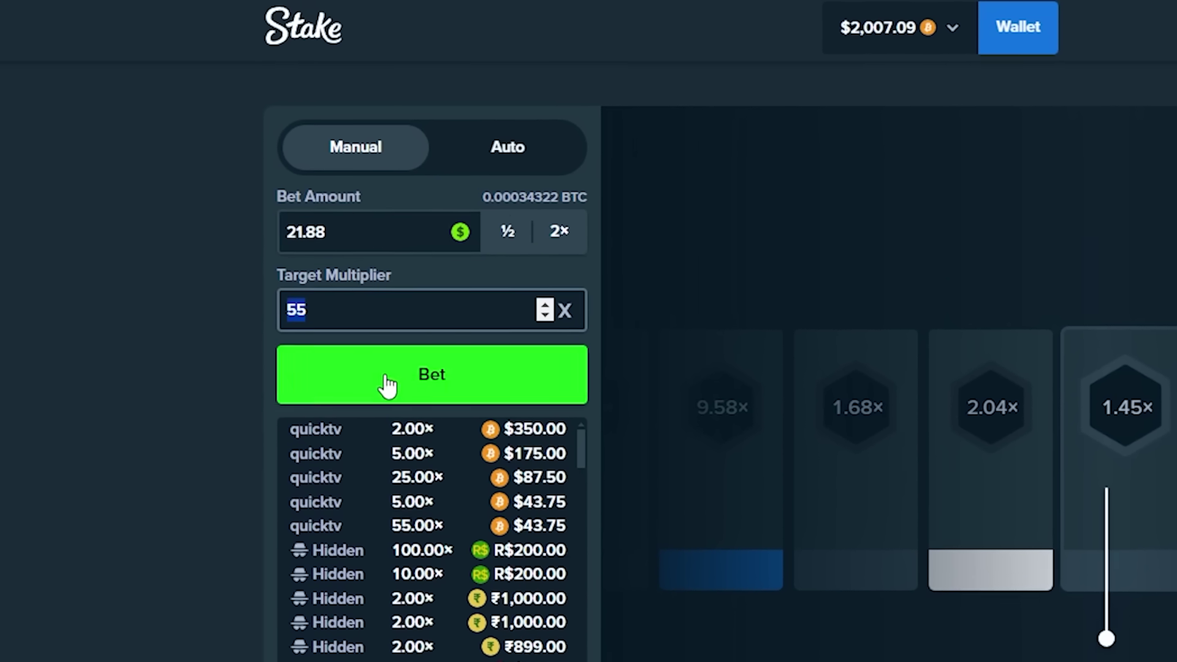
text(155)
click(299, 386)
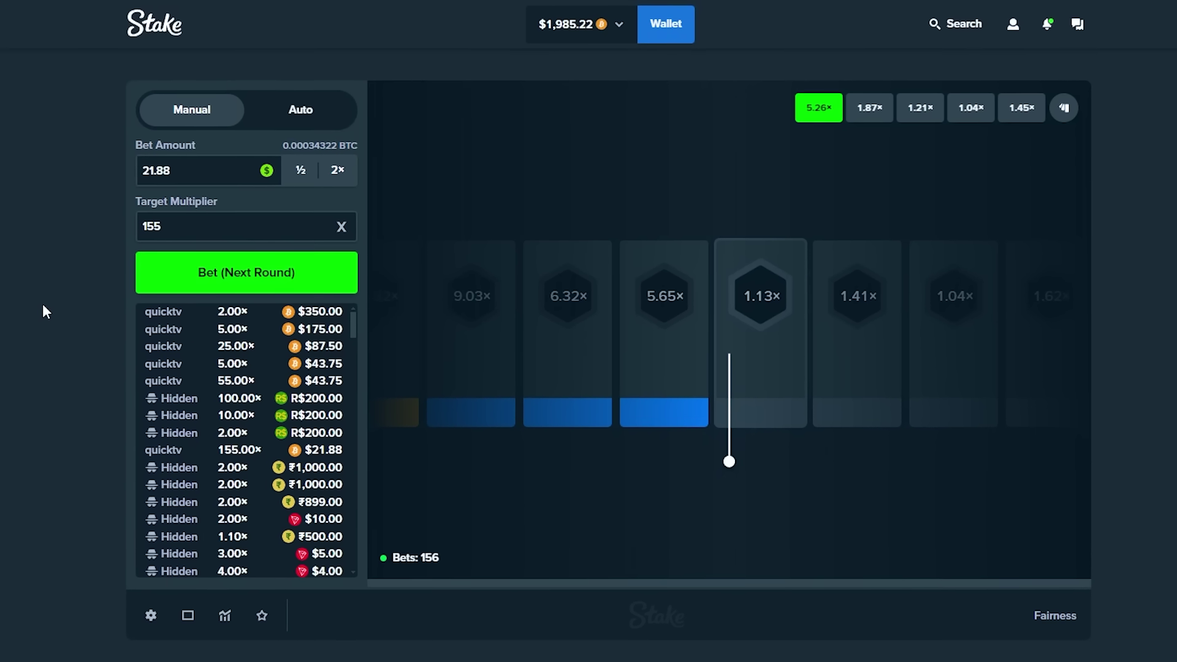
- Bet $250 at a 3.5× target, then halve to $125 and bet again at 3.5×
click(156, 169)
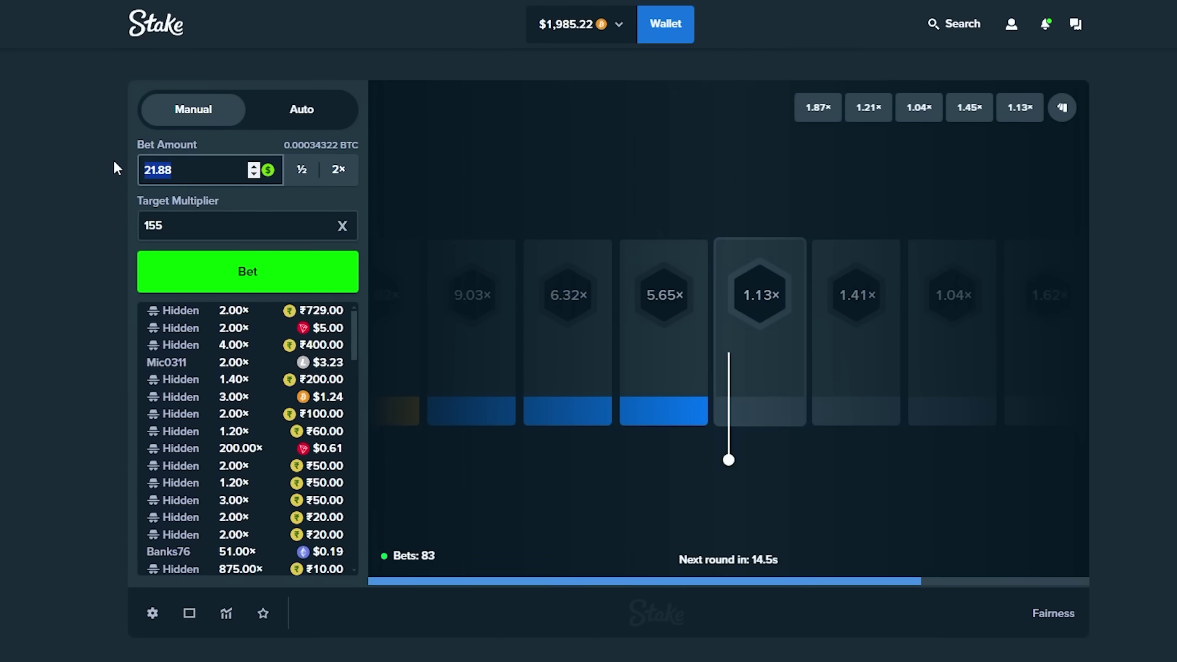
text(250)
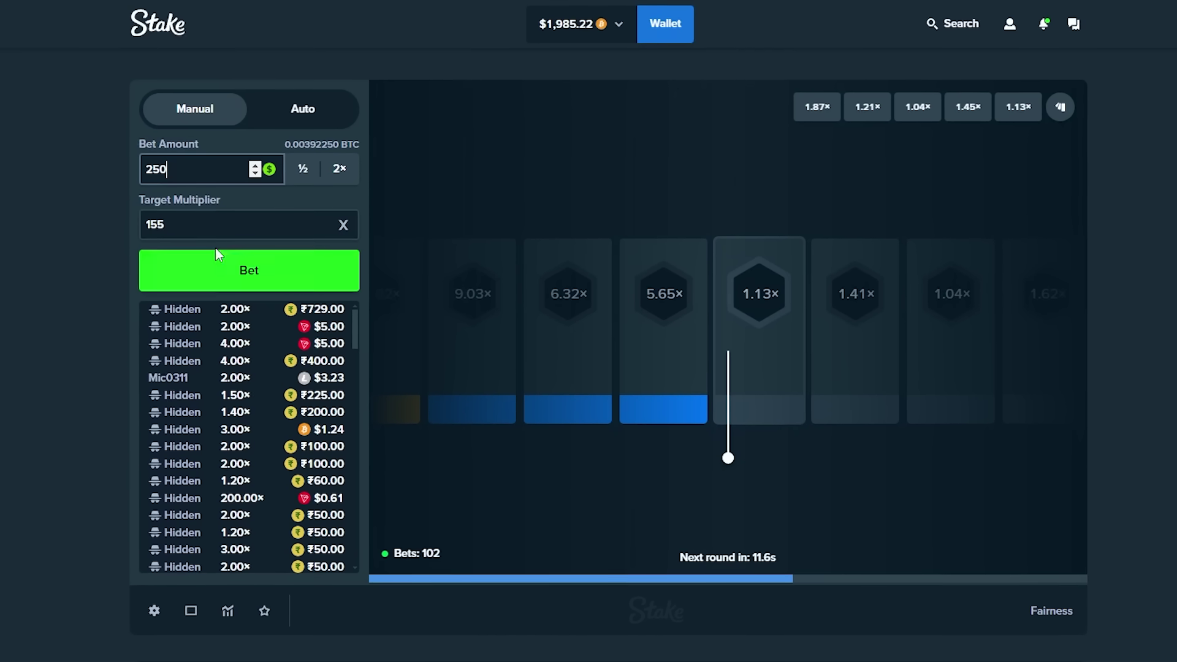
click(157, 231)
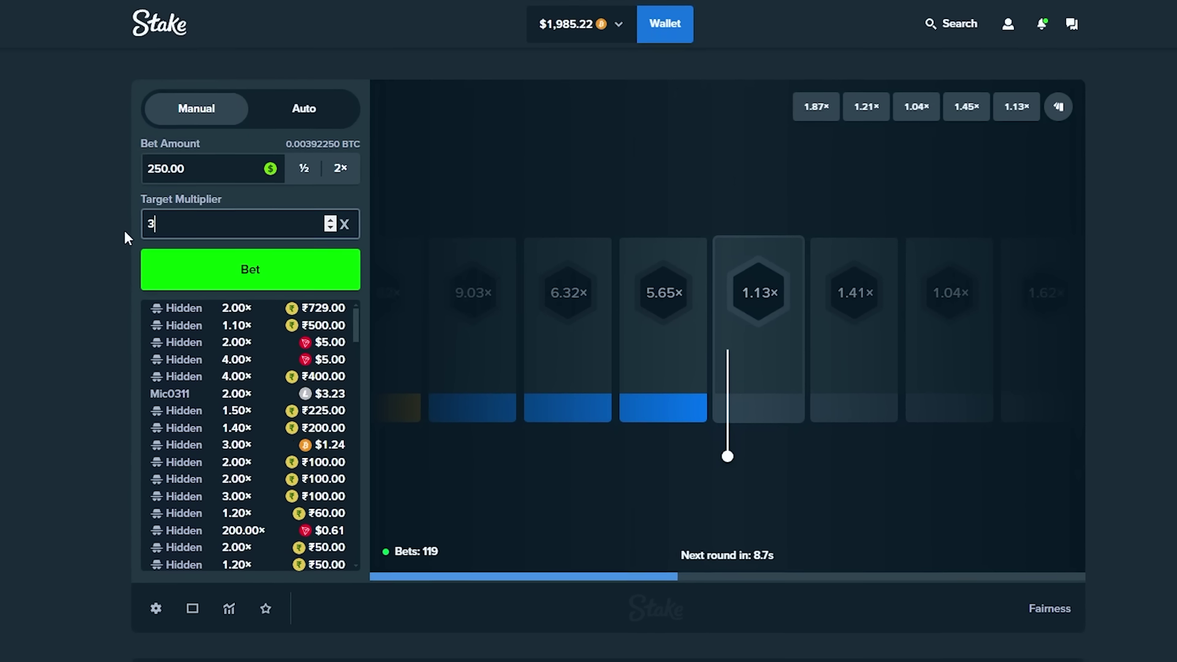
text(.5)
click(226, 267)
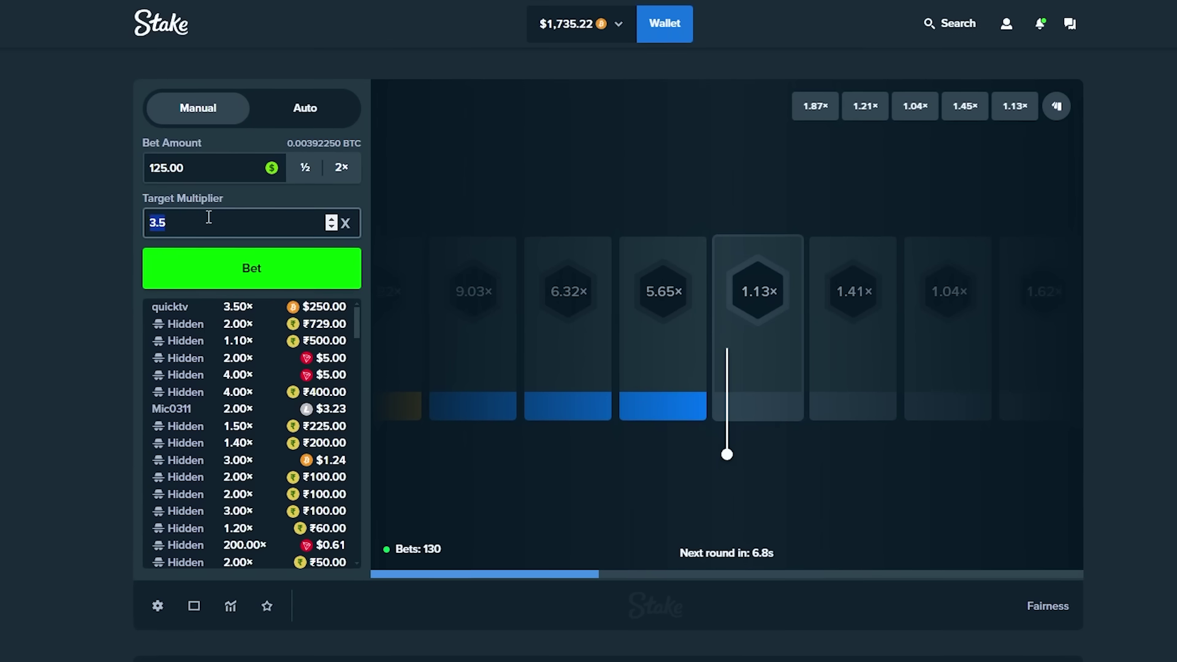
click(204, 266)
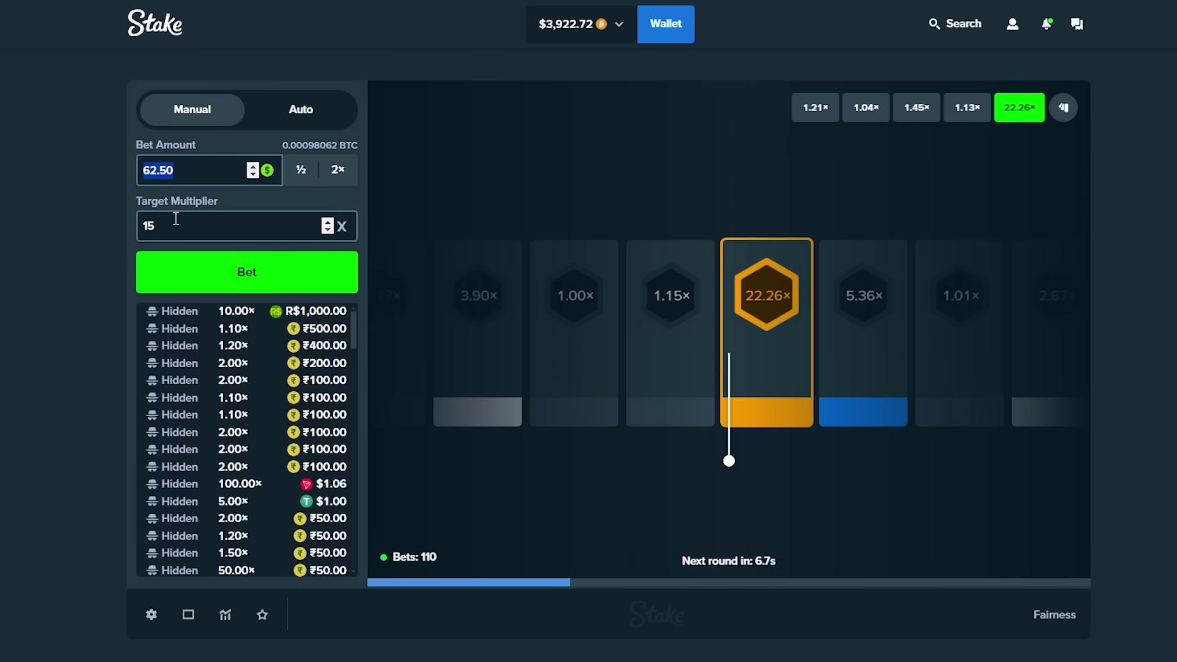
- Bet $62.50 at 15× and $31.25, then $15.63 at the new 1555× target
click(199, 271)
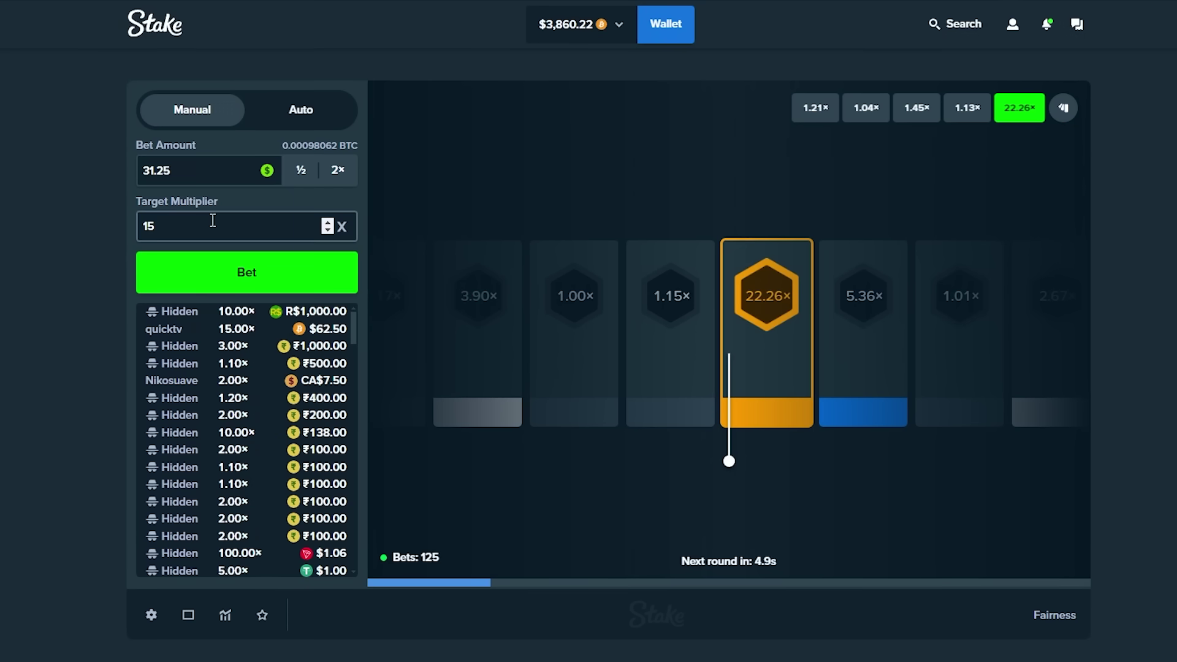
text(5)
click(219, 271)
key(a)
key(space)
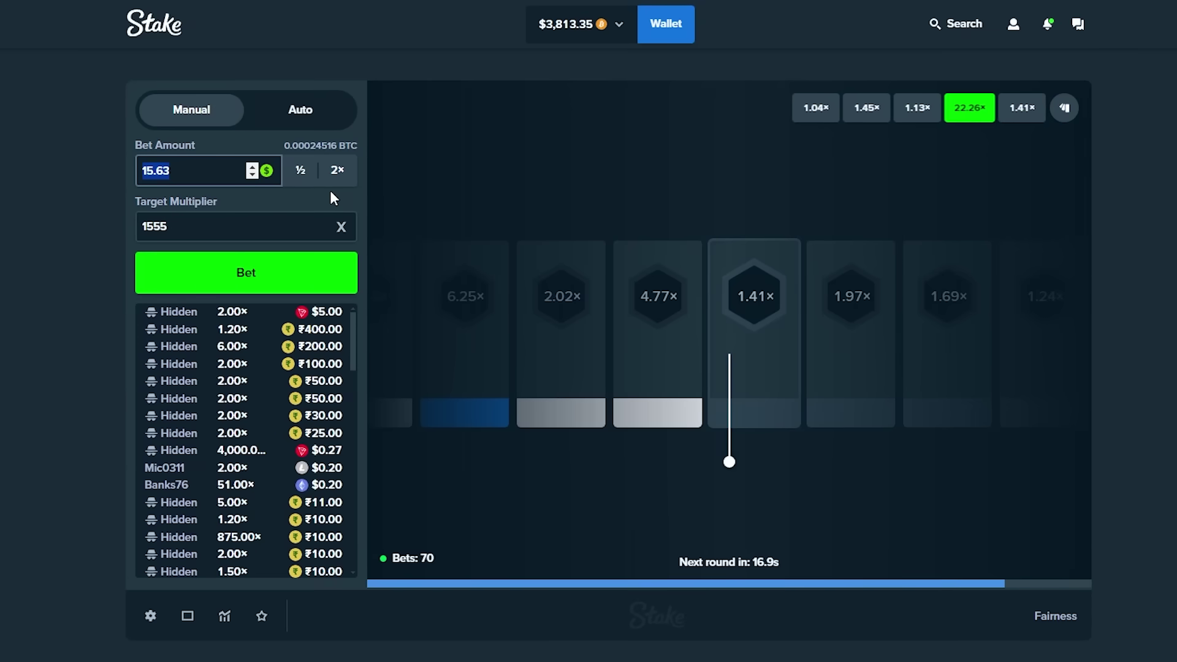
text(300)
- Bet $300 at 2.5×, $150 at 4× and $75 at 7×
key(Tab)
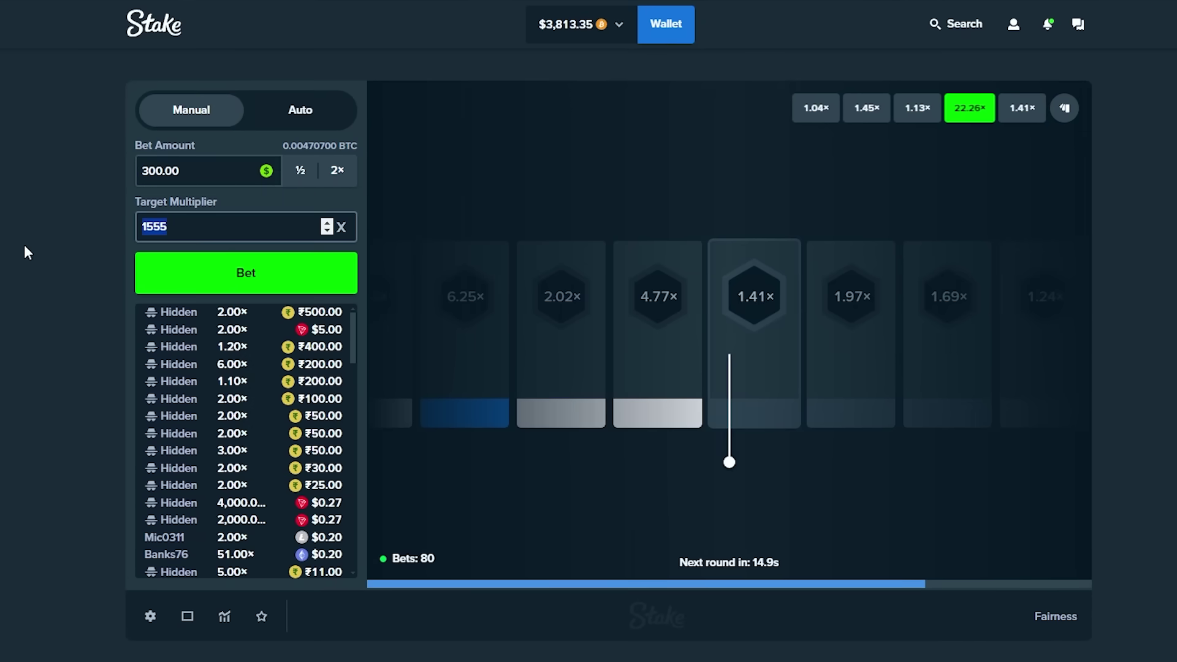
text(2)
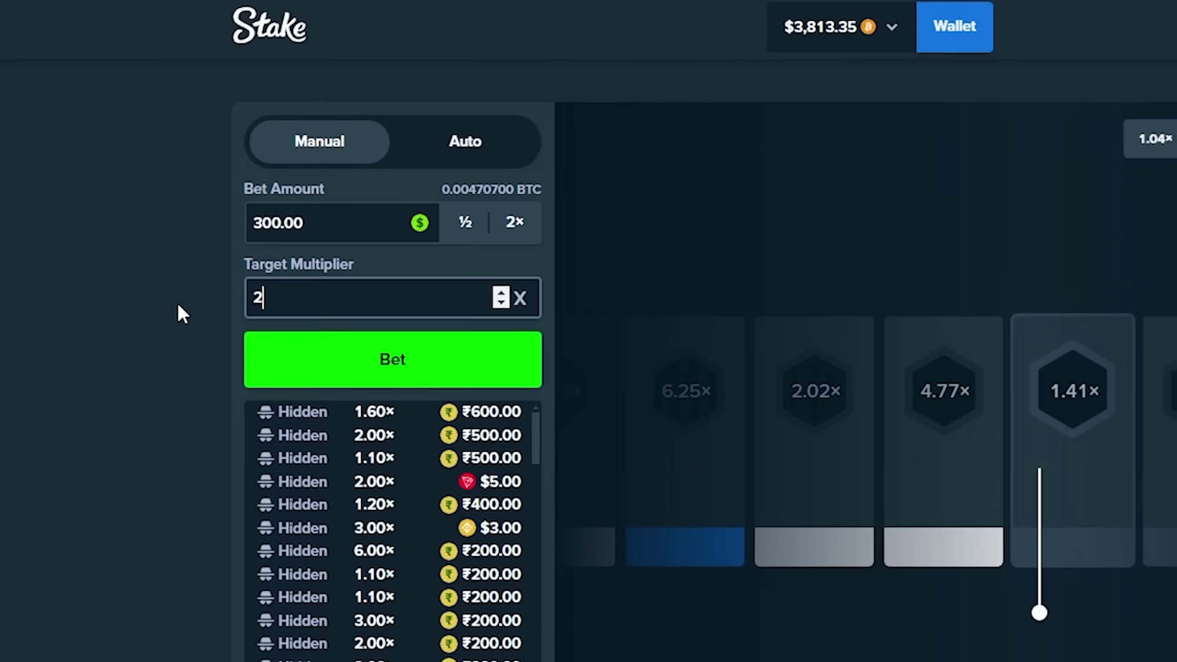
text(.5)
click(368, 360)
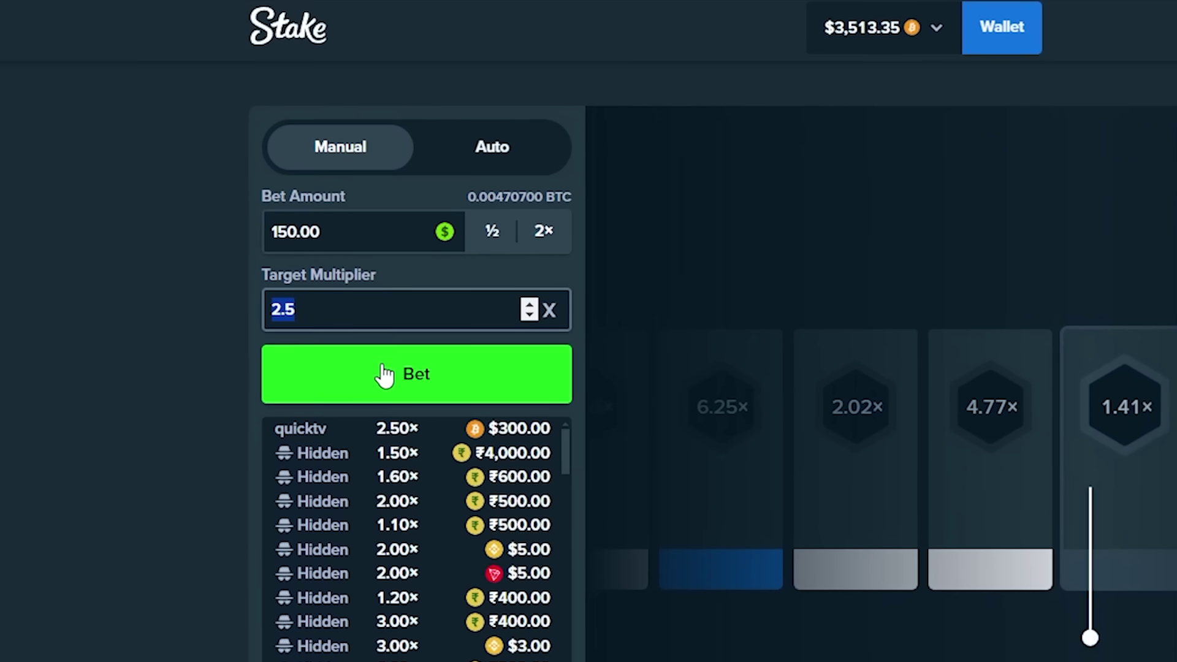
text(4)
click(387, 368)
click(493, 230)
text(5)
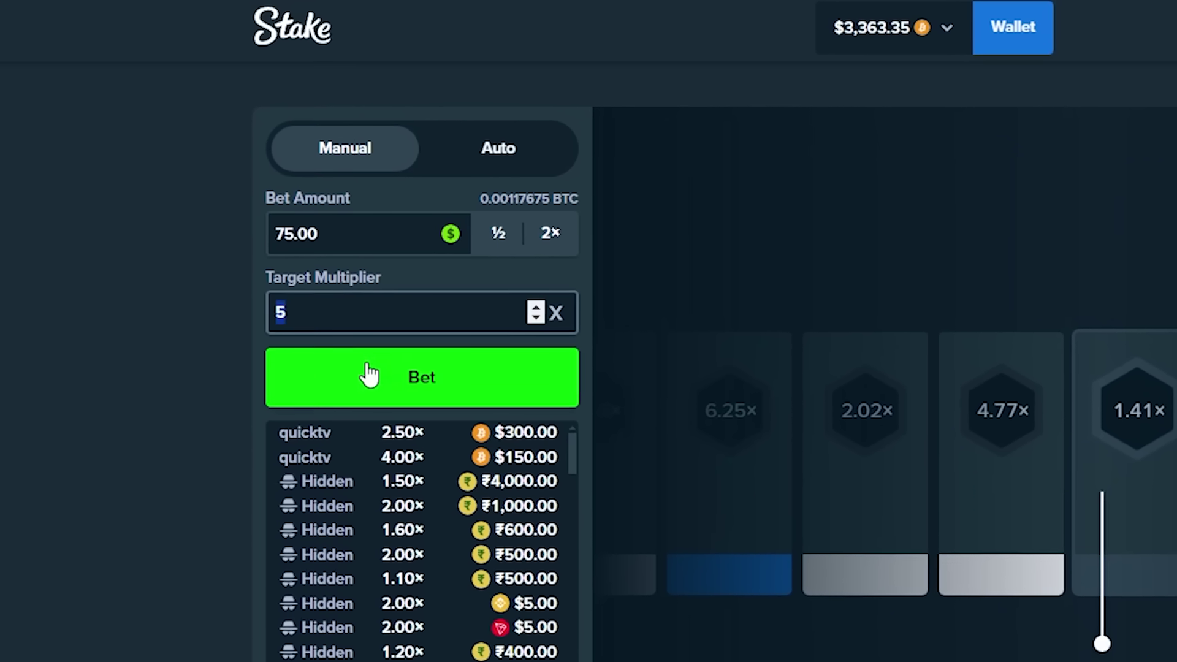
text(7)
click(368, 373)
- Halve to $37.50 for a 15× bet and show the live stats
click(502, 235)
text(15)
click(334, 373)
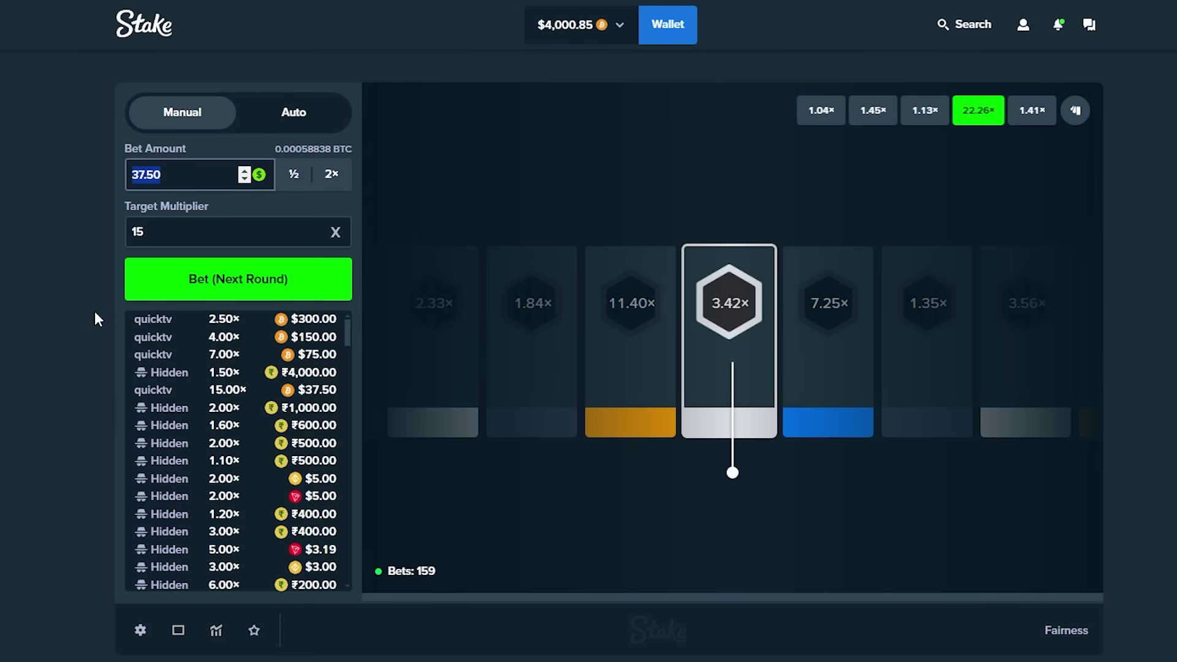
click(216, 630)
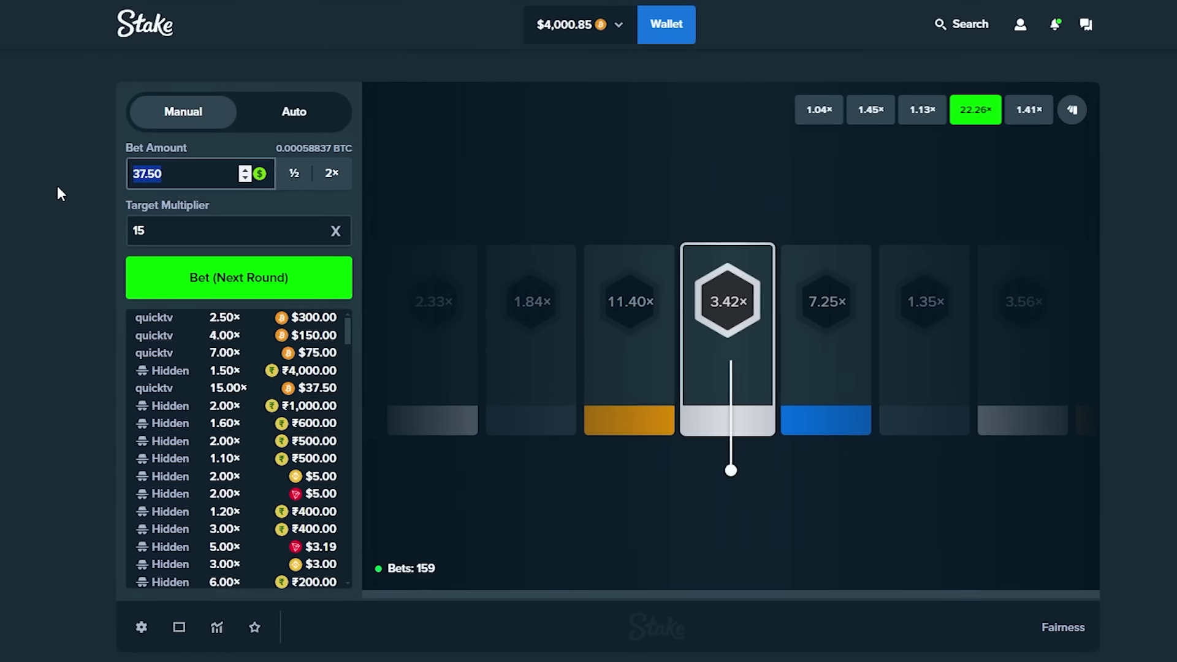
text(500)
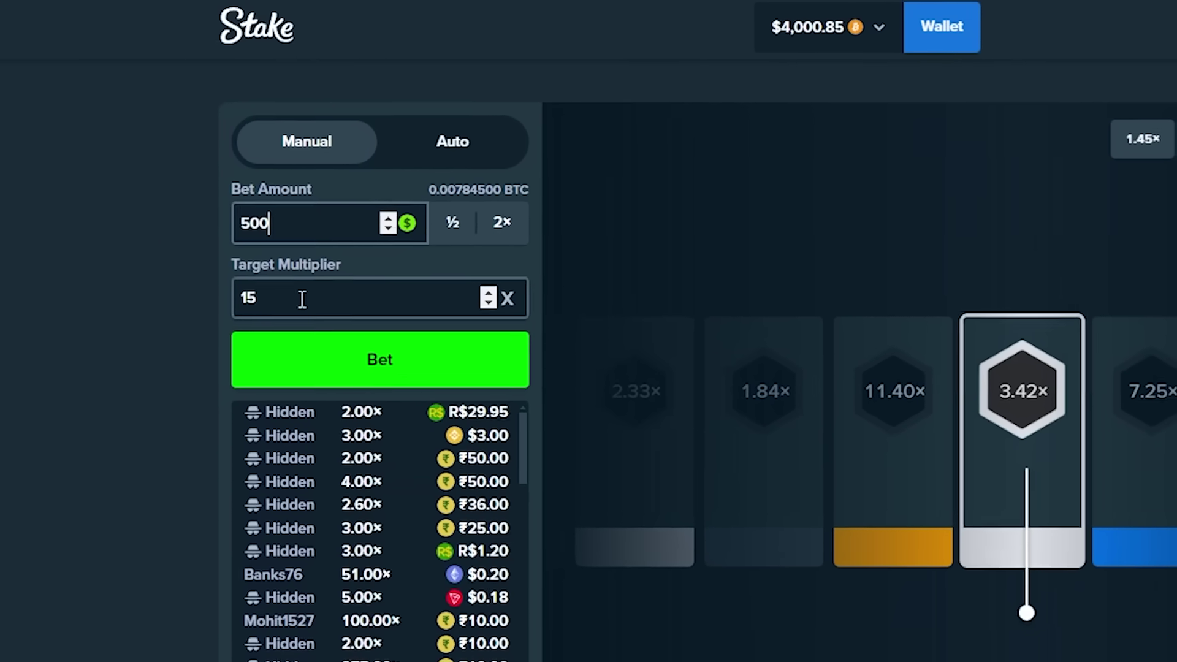
- Bet $500 at 1.75× and $125 at 3×
key(Tab)
text(1.75)
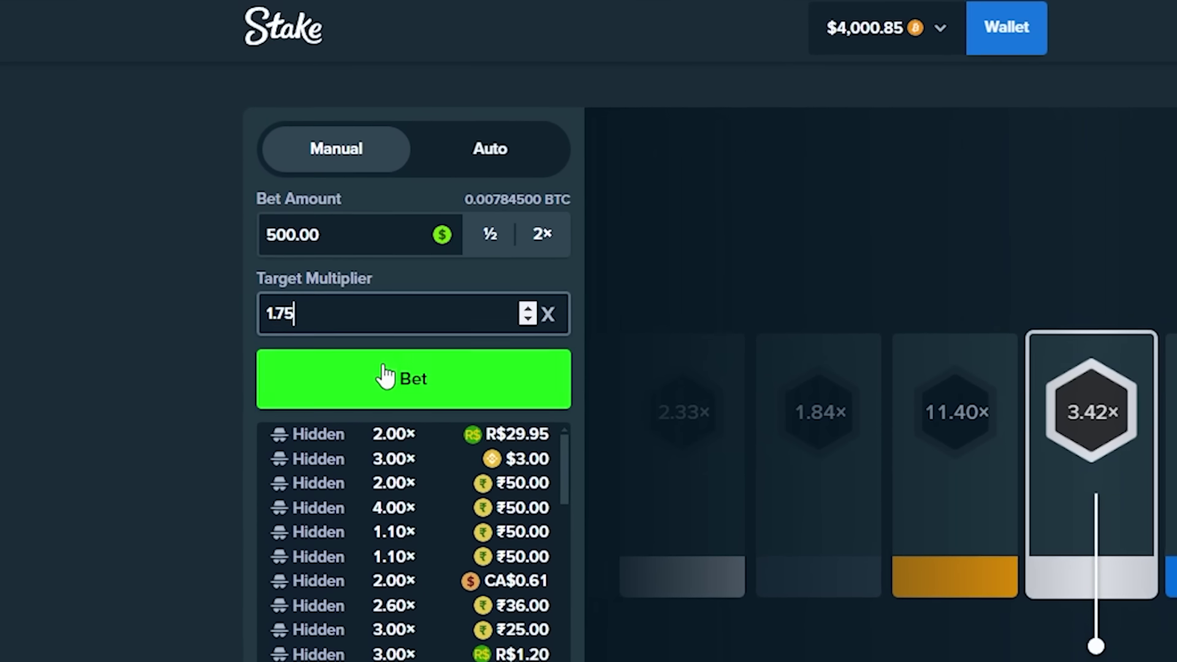
click(385, 377)
click(490, 234)
click(489, 234)
double_click(280, 312)
text(3)
click(359, 384)
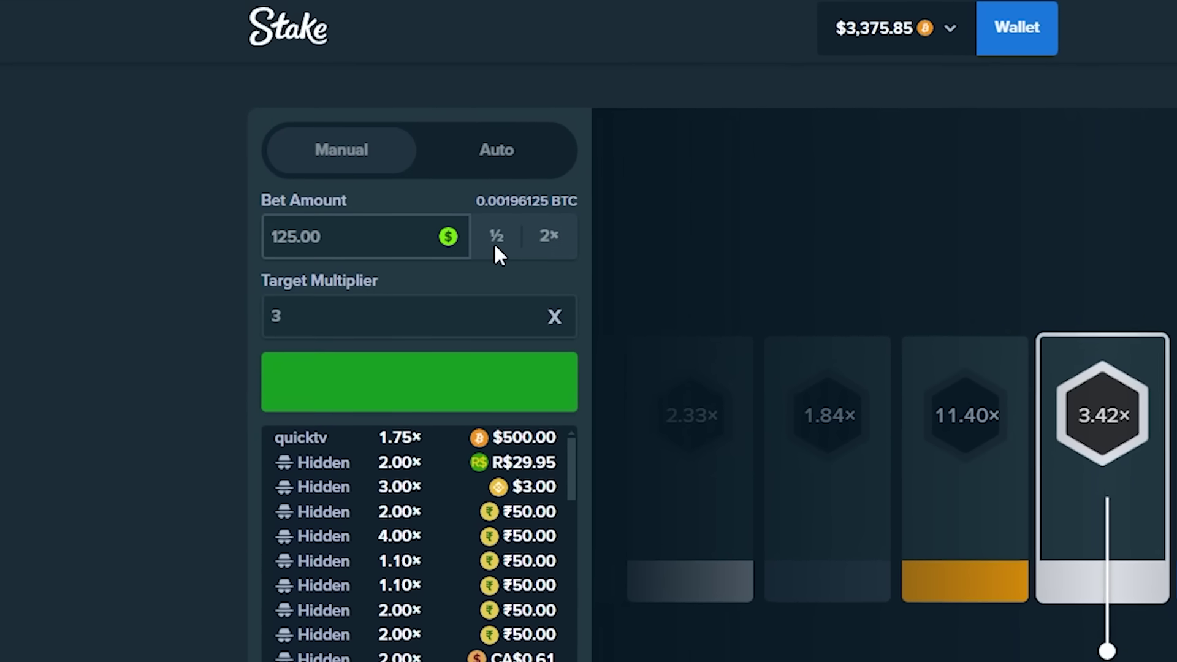
- Bet $62.50 at 15×, $31.25 at 55× and $15.63 at 155×
click(494, 242)
double_click(280, 315)
text(15)
click(381, 373)
click(497, 241)
text(55)
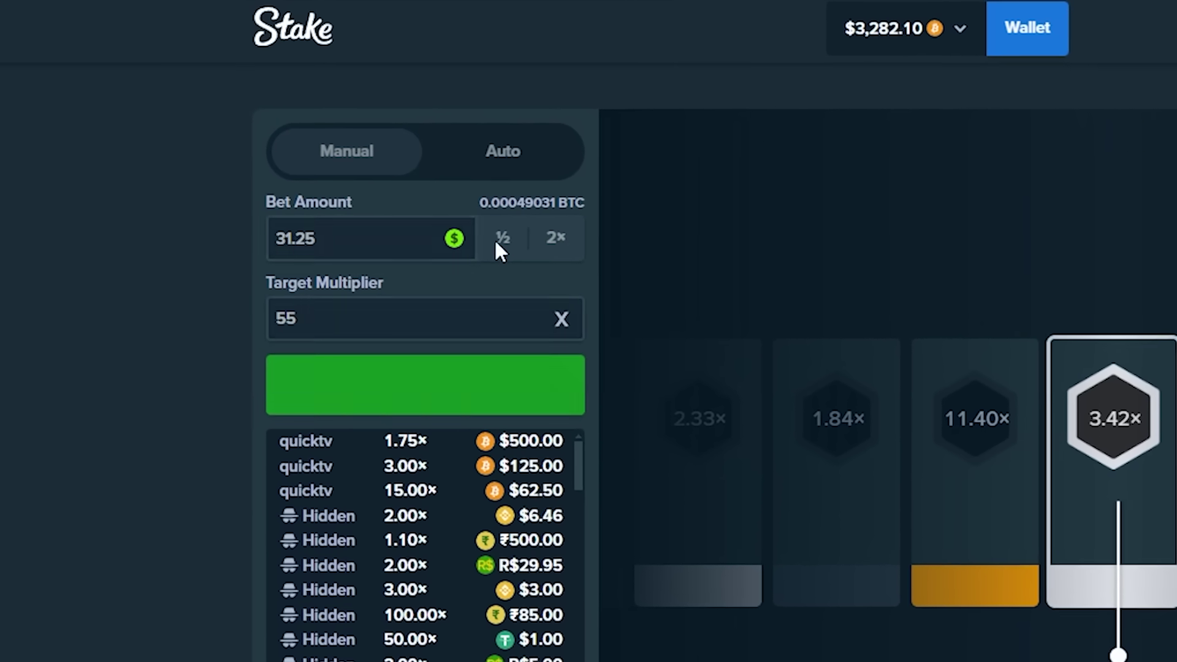
click(503, 240)
double_click(280, 318)
text(155)
click(381, 377)
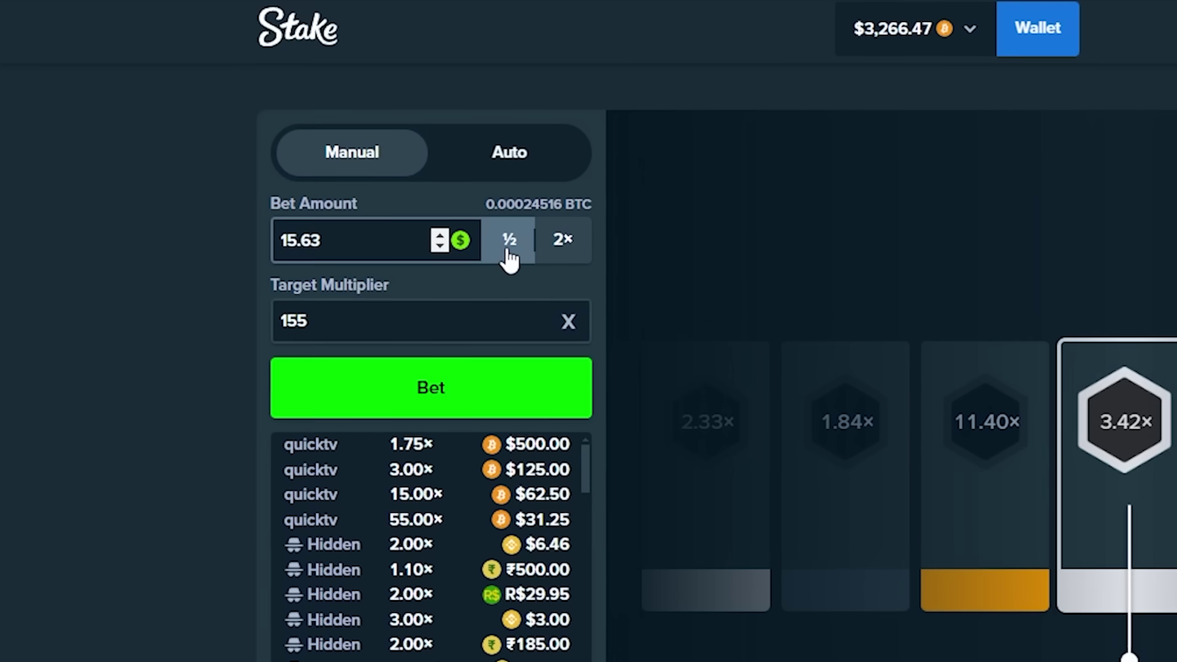
- Bet $7.81 each at 555×, 1555× and 5555×
click(506, 248)
double_click(421, 315)
text(555)
click(408, 391)
double_click(362, 330)
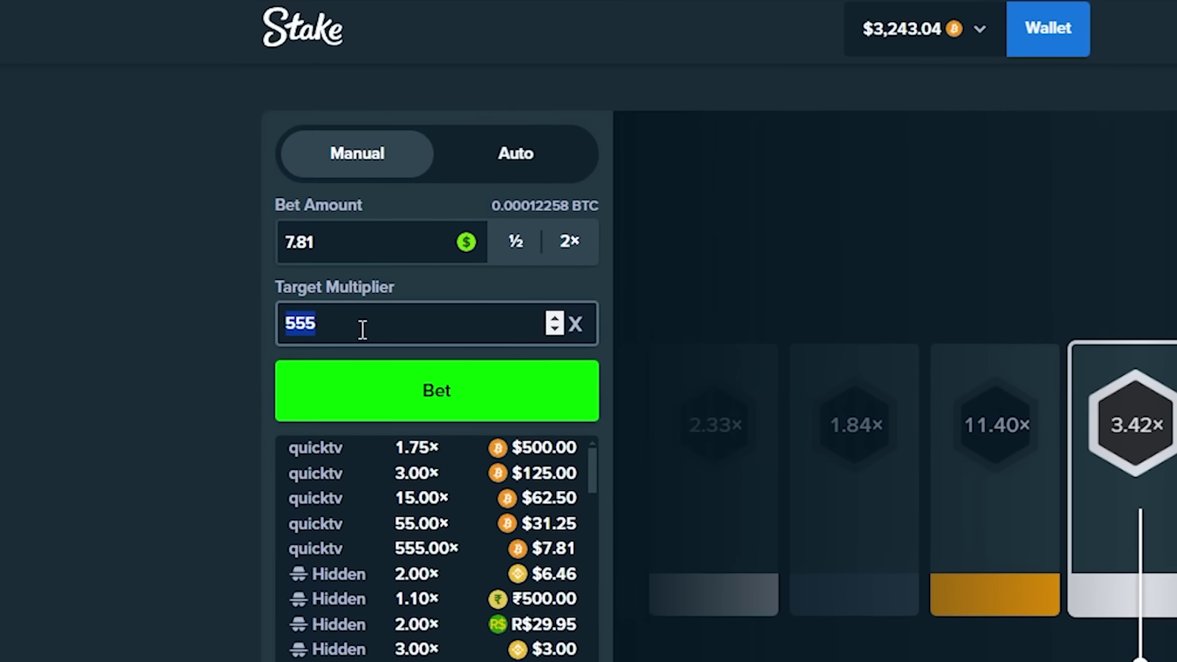
text(1555)
click(359, 399)
double_click(396, 328)
text(55)
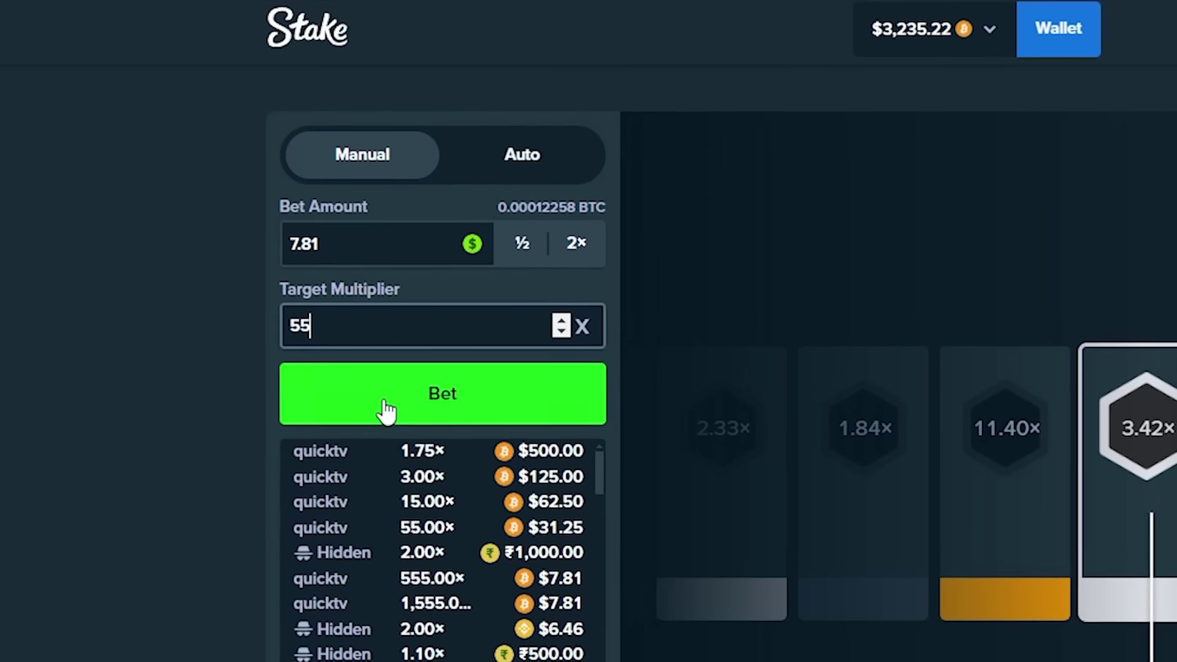
text(55)
click(387, 409)
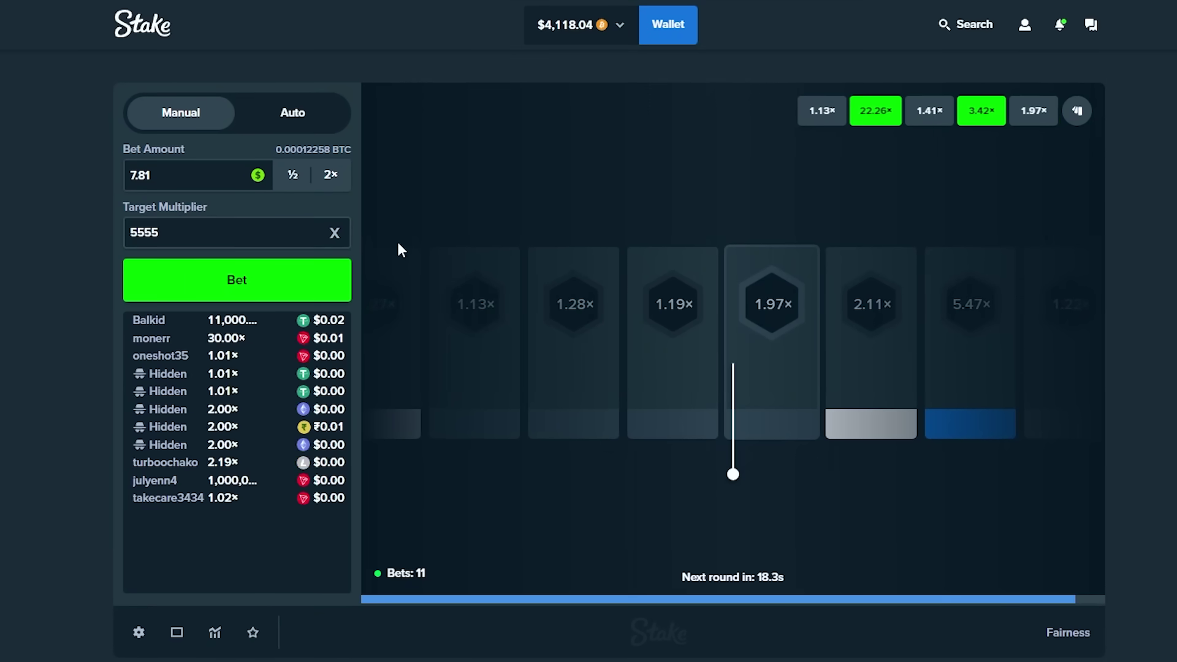
- Select the Bet Amount value to enter the next round's stake
double_click(201, 180)
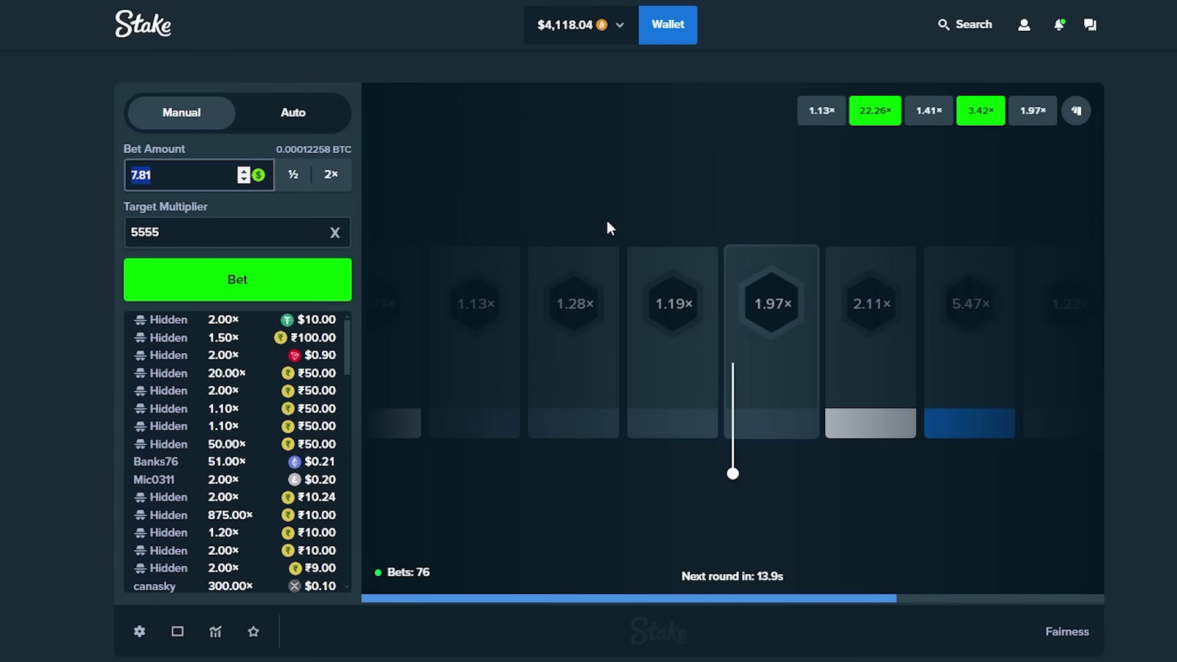
text(530)
- Bet $350 at 2×, then $87.50 at 5×
key(ctrl+a)
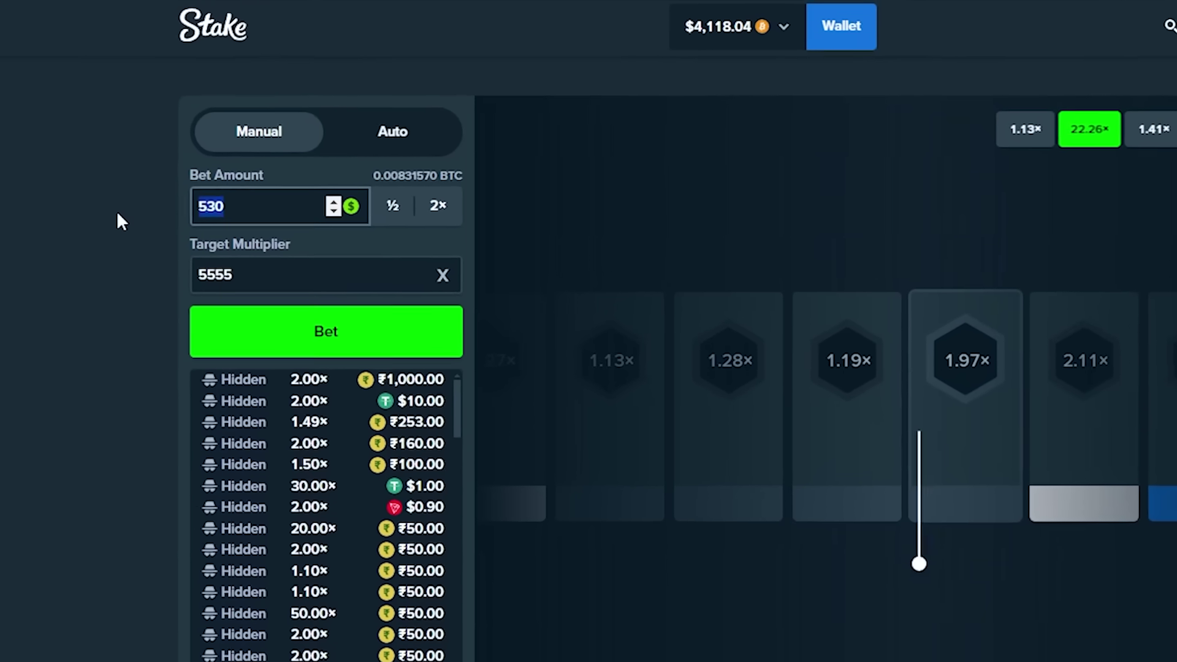
text(350)
key(Tab)
text(2)
key(Return)
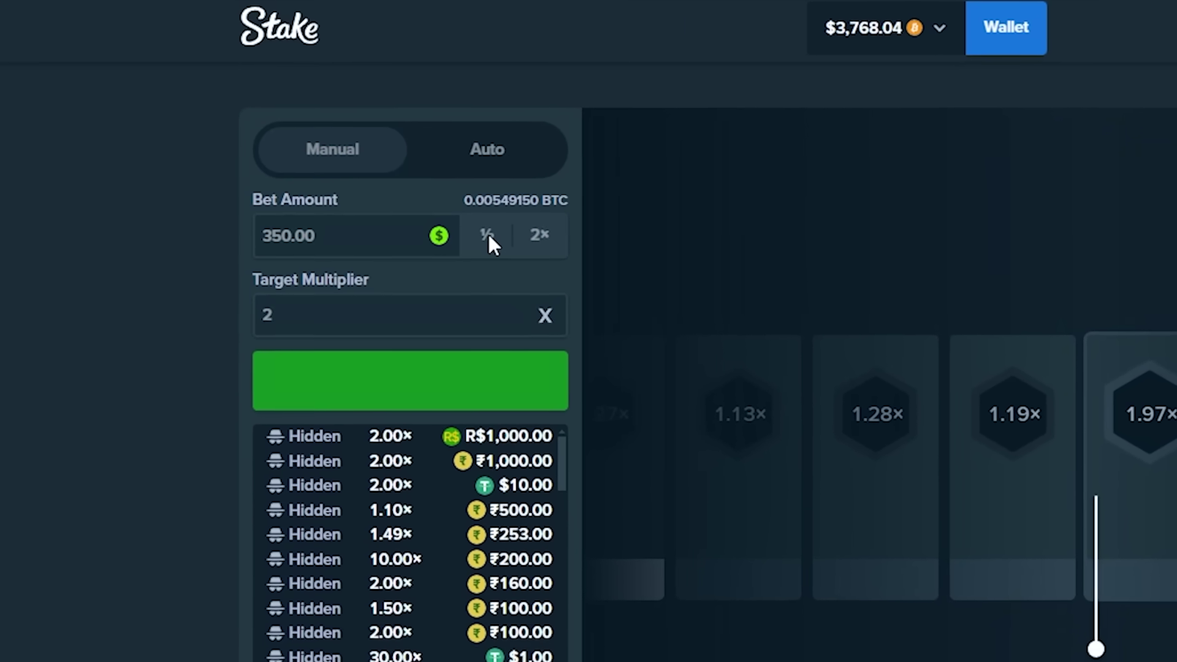
double_click(480, 233)
double_click(396, 312)
text(5)
key(Return)
- Bet $43.75 at 55×, then $21.88 each at 155× and 555×
click(497, 258)
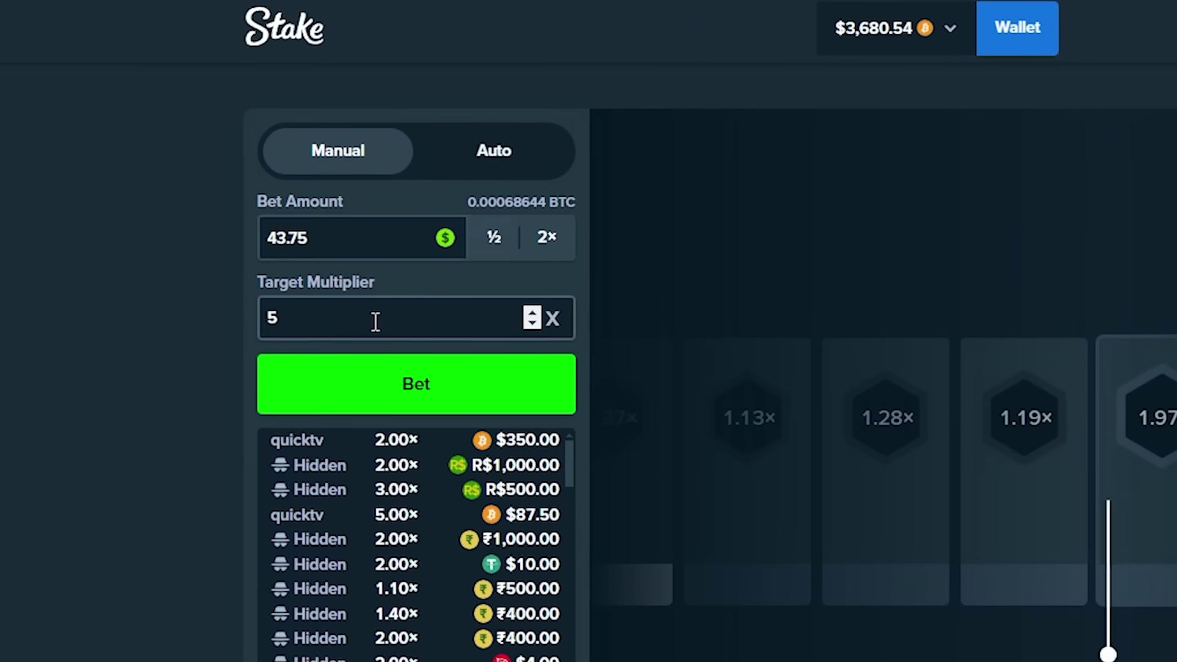
click(376, 323)
text(5)
click(389, 383)
click(501, 260)
text(1)
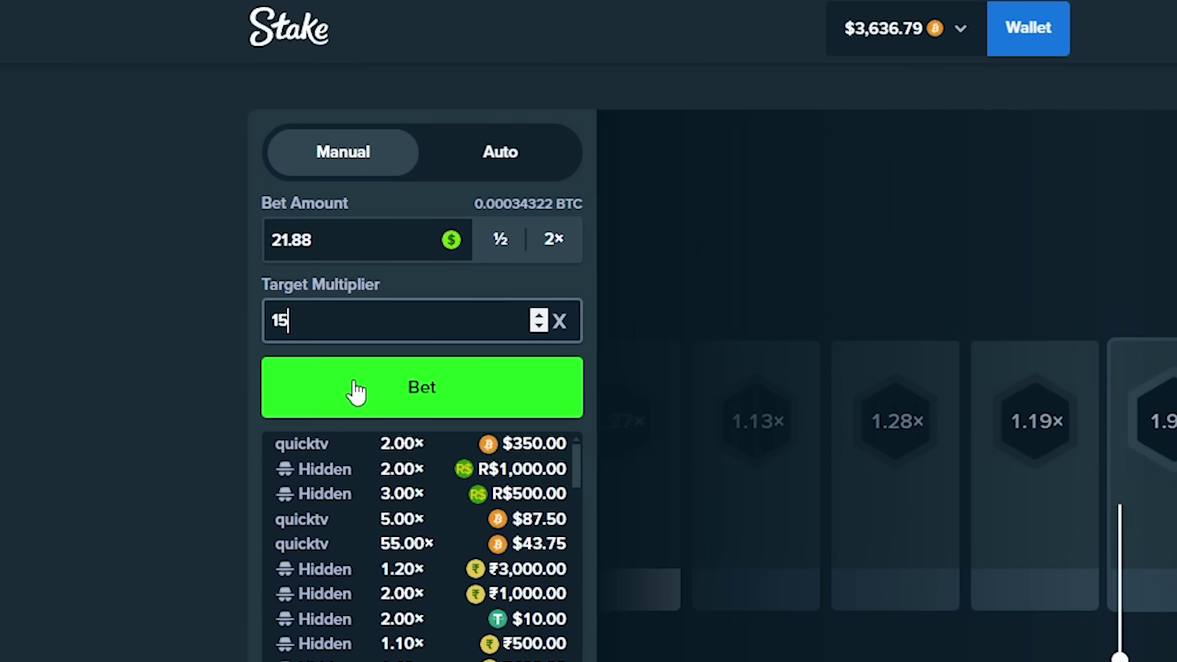
click(429, 394)
drag(399, 331, 163, 329)
text(555)
click(361, 386)
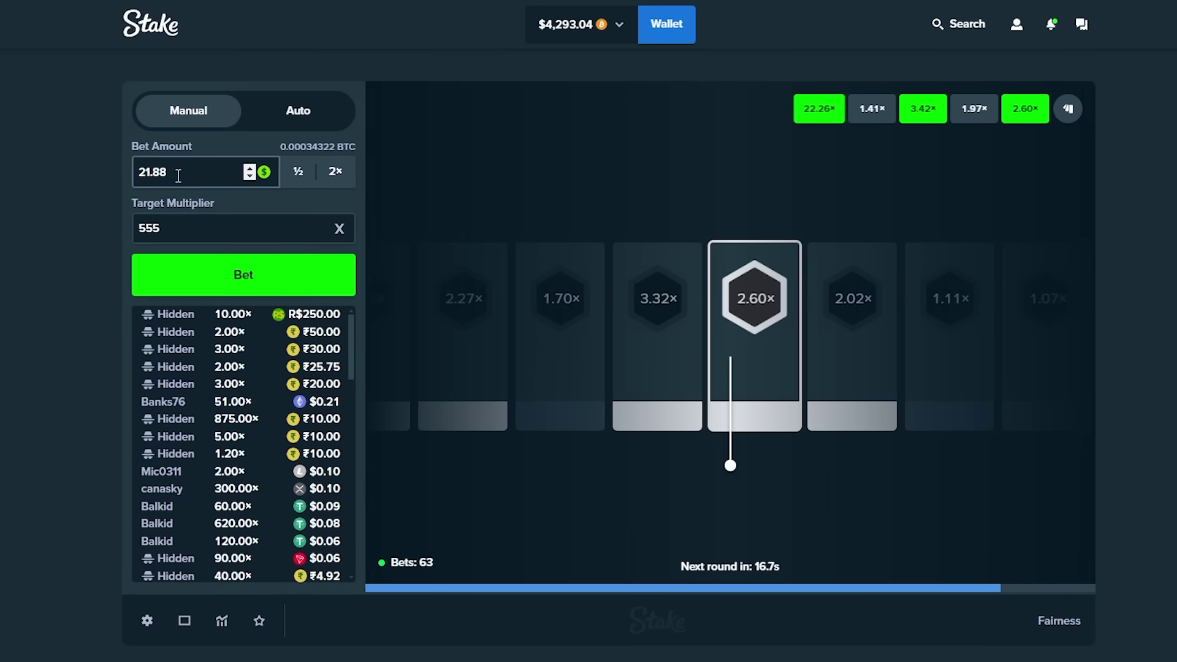
text(250)
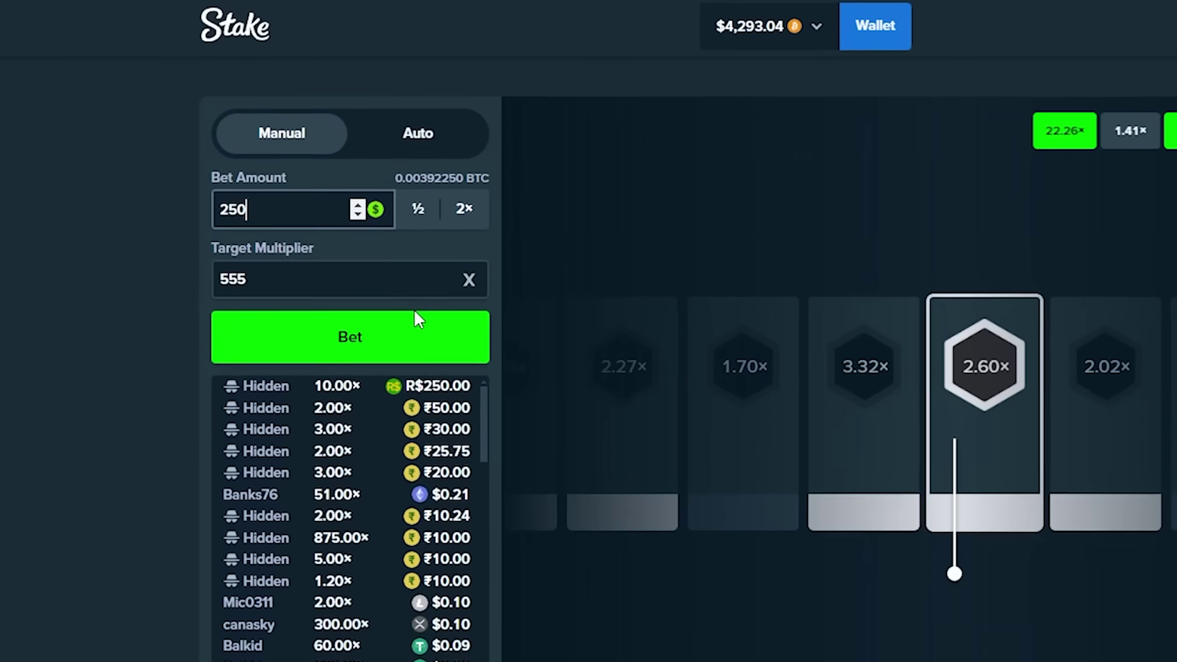
- Bet $250 at 1.65×, then $62.50 at 5×
key(Tab)
text(1.65)
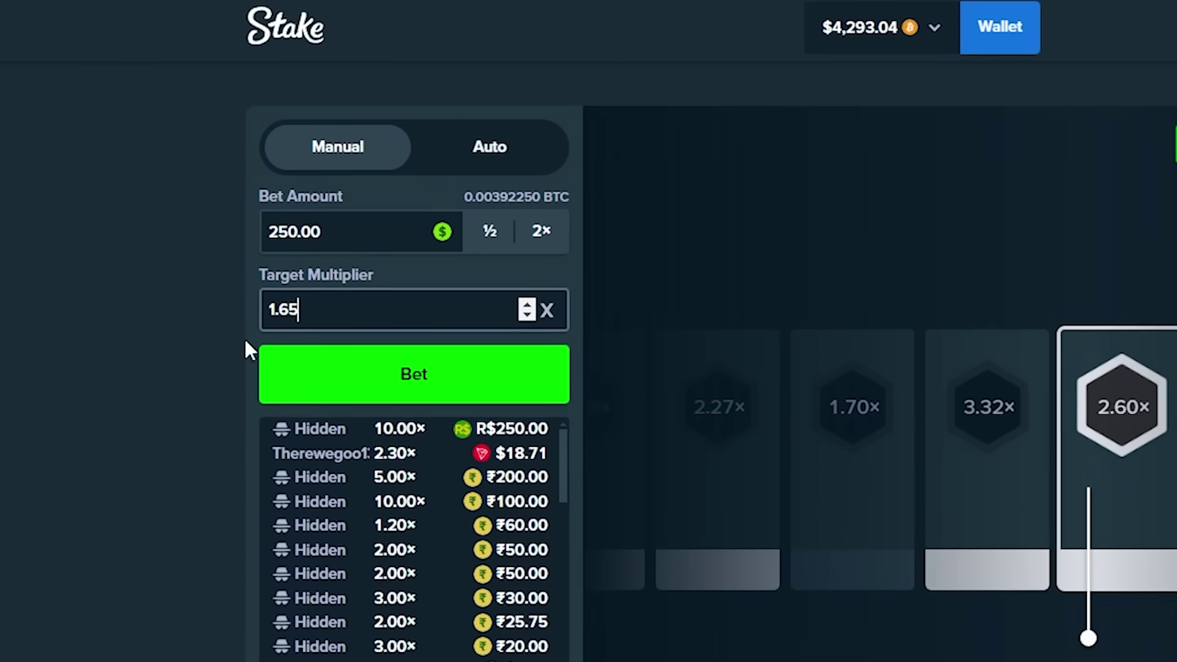
key(Return)
click(502, 239)
click(503, 237)
double_click(350, 326)
key(BackSpace)
text(5)
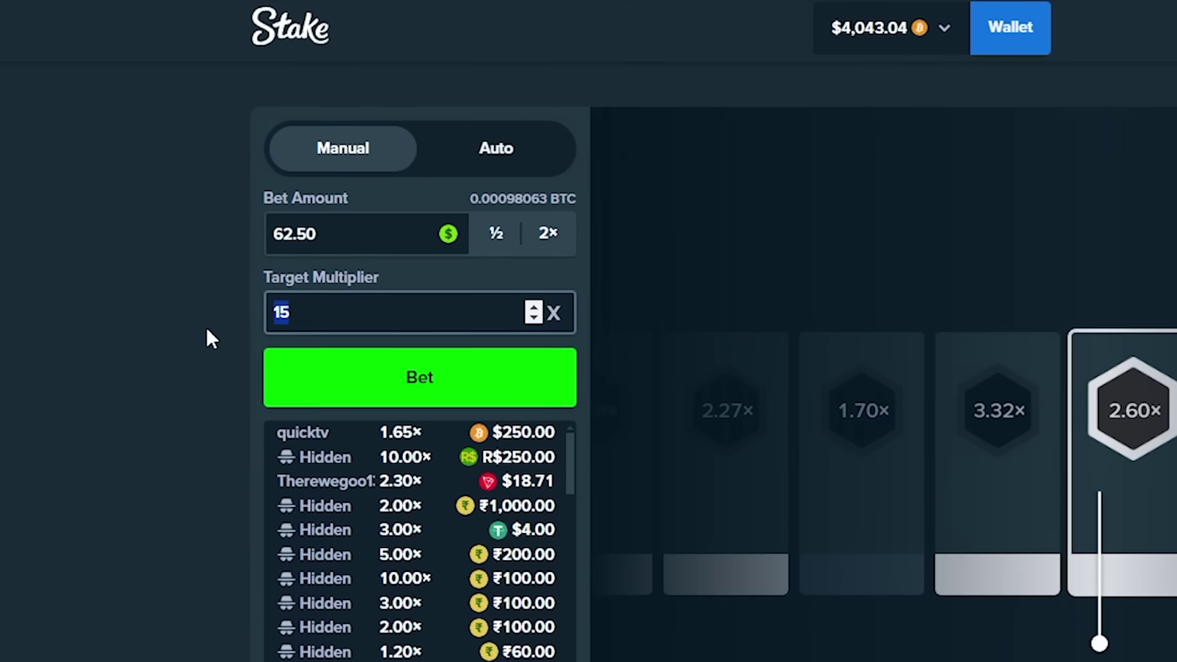
key(Return)
- Bet $31.25 at 15×, $15.63 at 55× and $7.81 at 255×, leaving $3.91 staged
click(497, 241)
double_click(326, 322)
text(15)
key(Return)
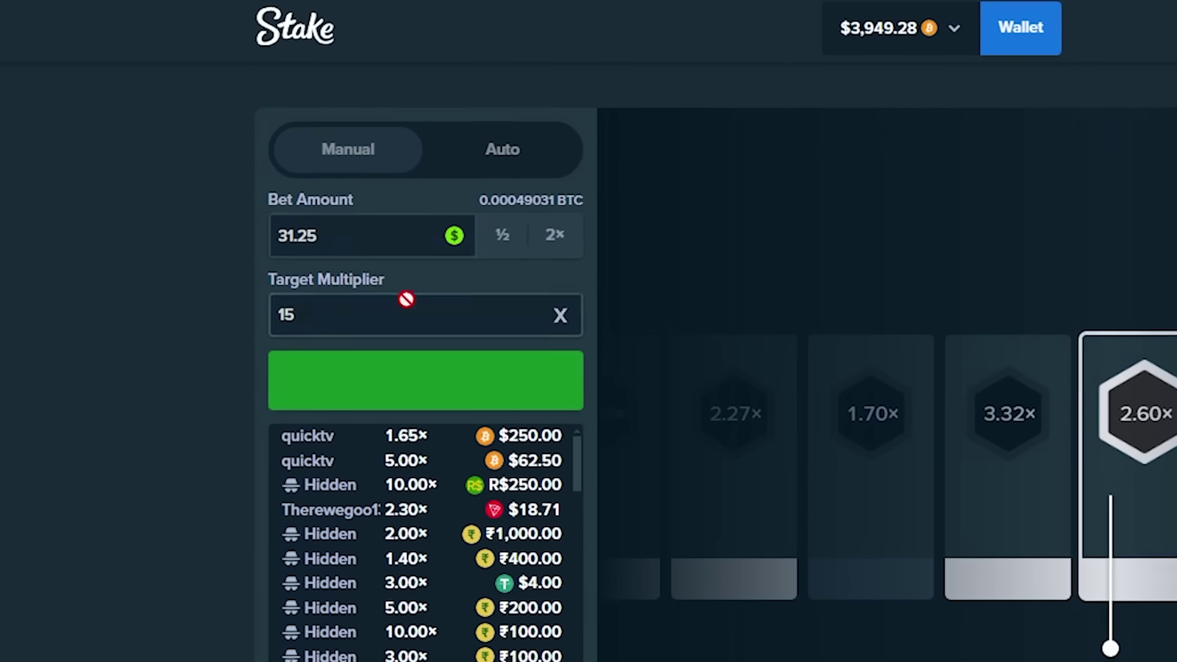
click(497, 235)
click(369, 377)
click(506, 241)
double_click(374, 326)
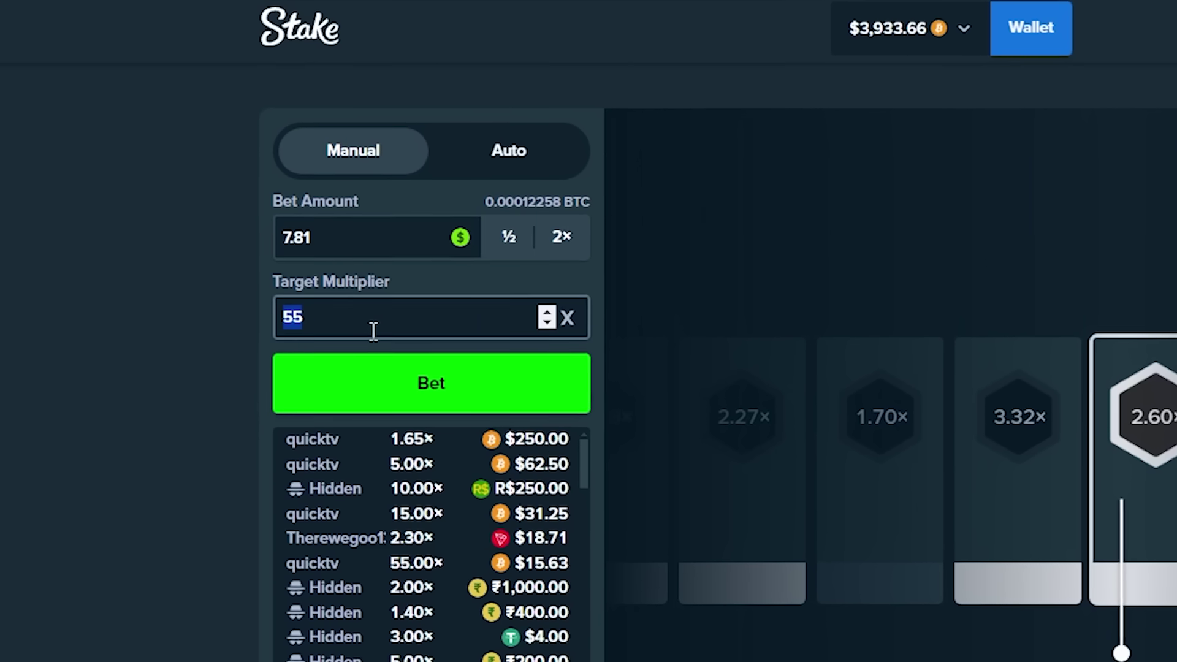
text(255)
click(375, 388)
click(505, 241)
double_click(347, 319)
text(55)
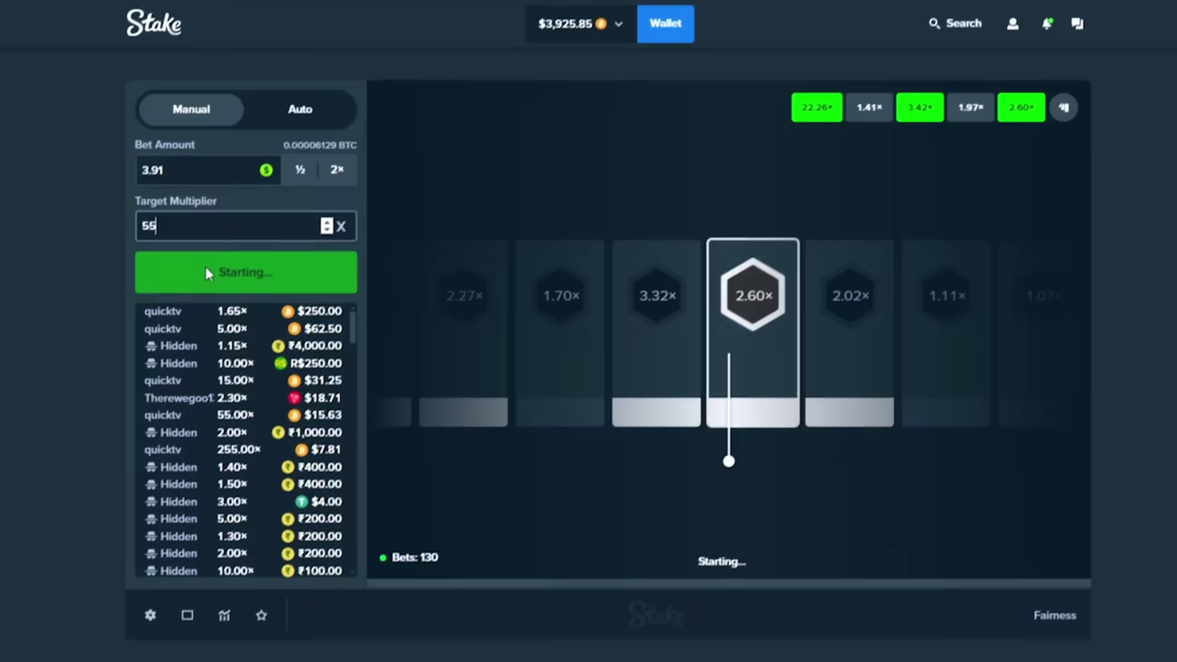
text(5)
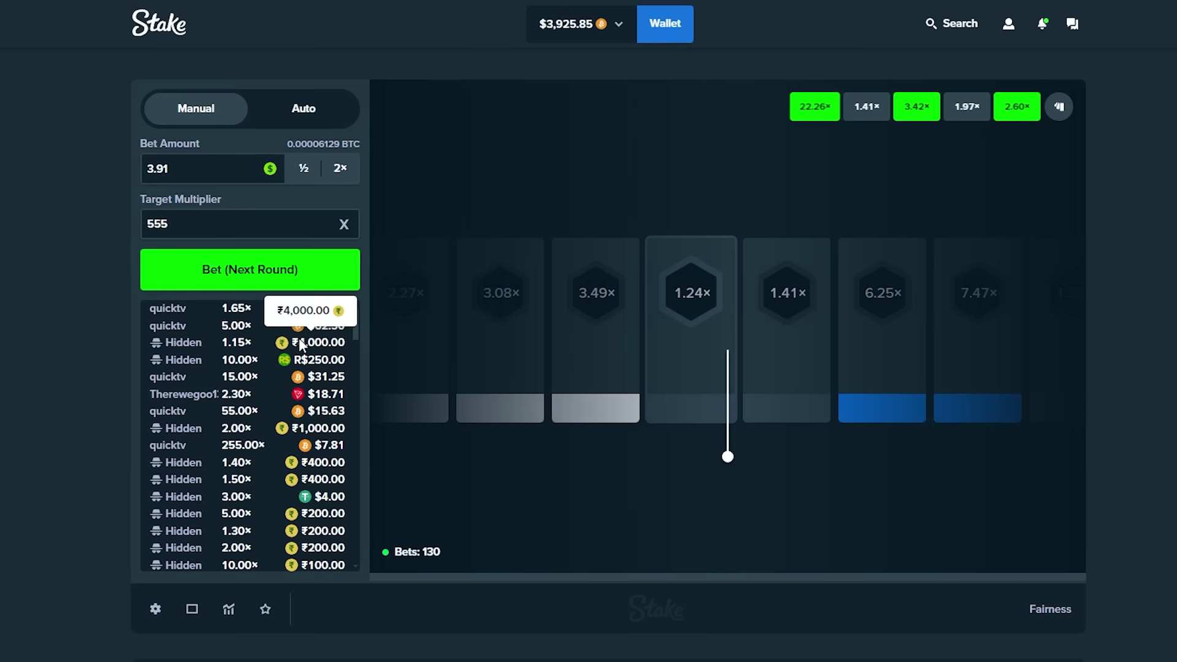
- Watch the round stop at 1.24× with every bet lost, balance $3,925.85
click(229, 609)
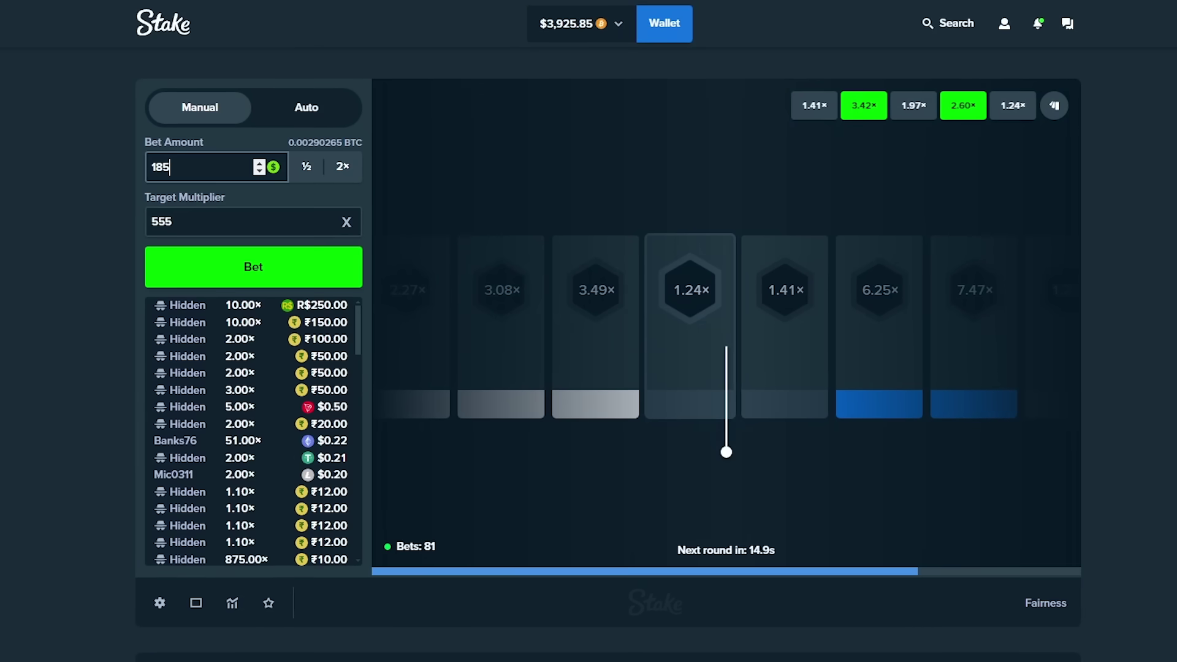
- Bet $185 at 3×, then halved stakes at 5×, 55× and 555×, down to $5.78
click(197, 271)
key(a)
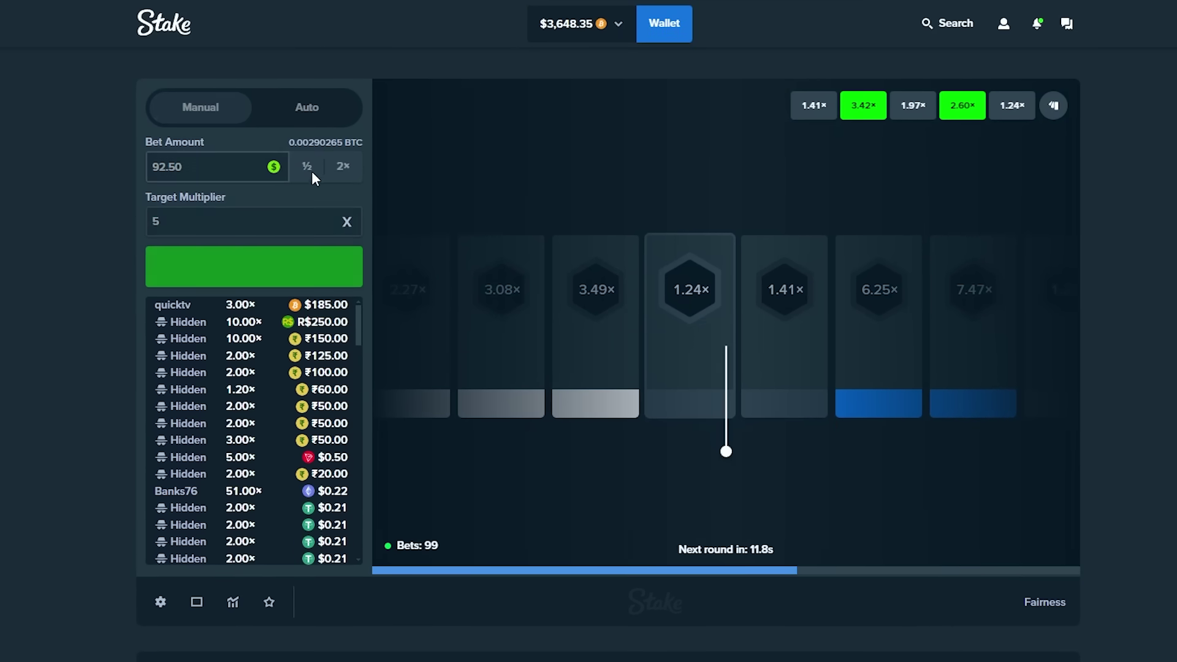
click(309, 167)
text(a5)
click(210, 266)
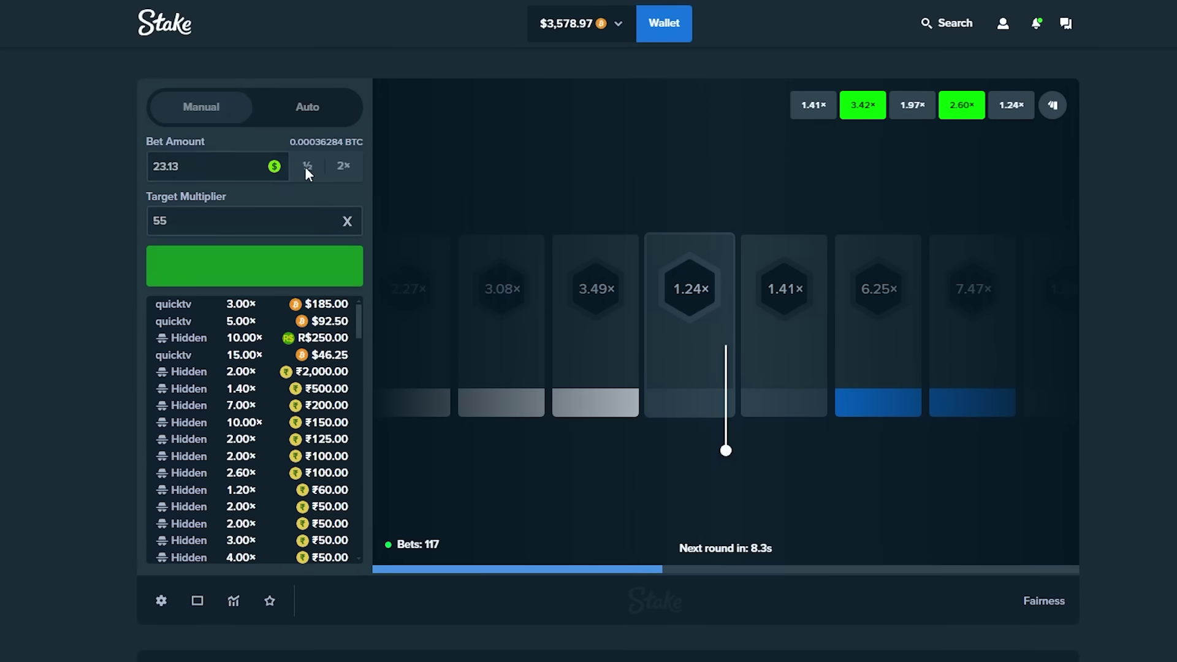
key(BackSpace)
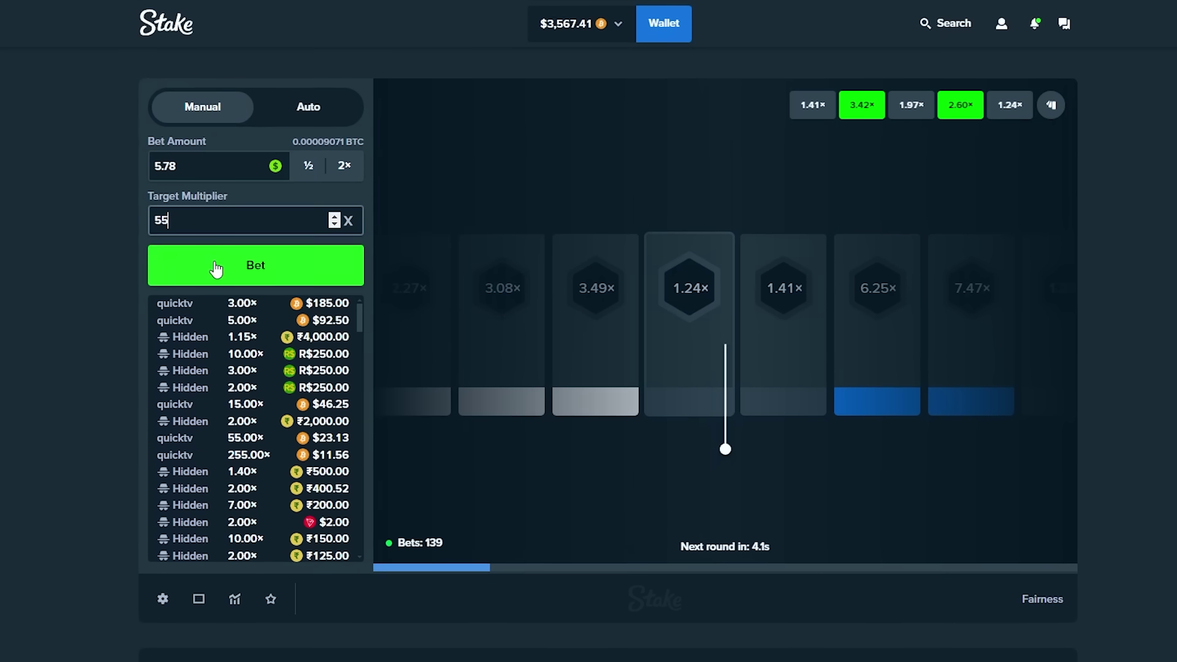
text(5)
click(215, 267)
click(220, 269)
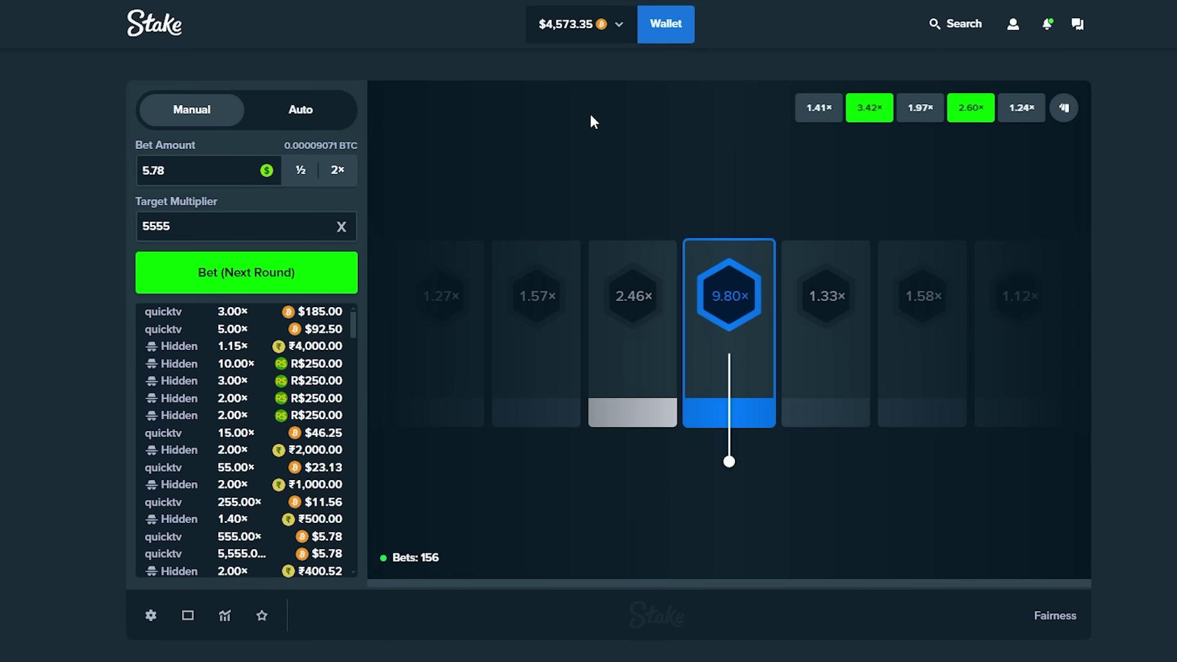
- Let the round land on 9.80× for $4,573.35, then open Dice from the Originals lobby
drag(184, 170, 81, 192)
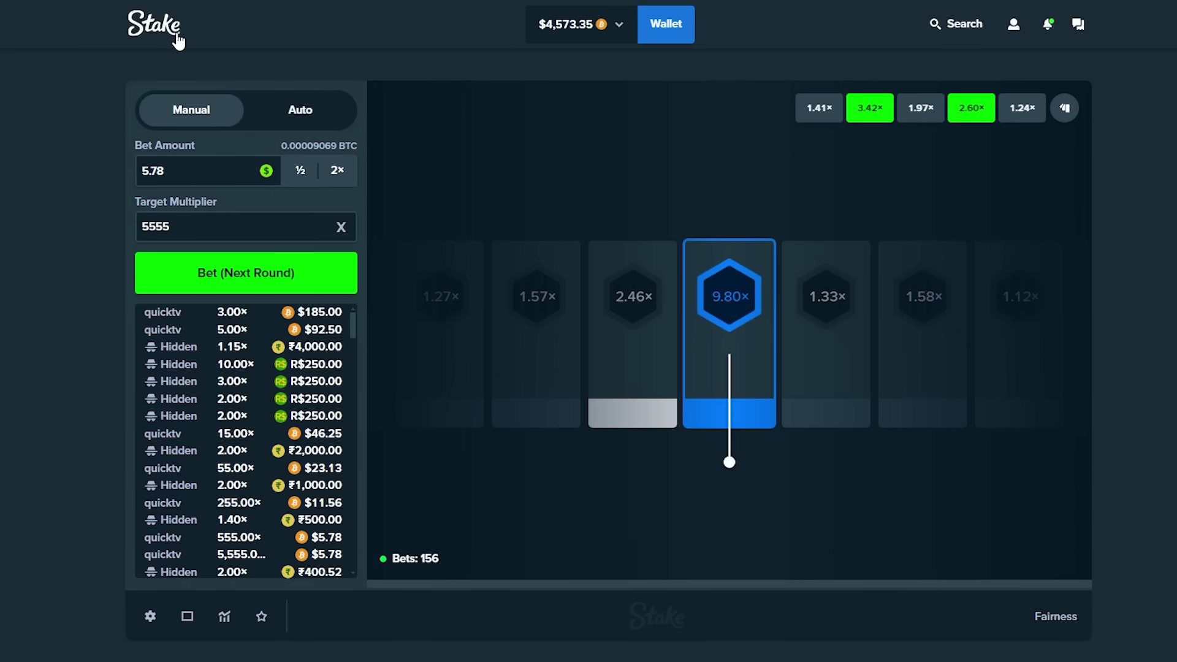
click(153, 33)
click(169, 417)
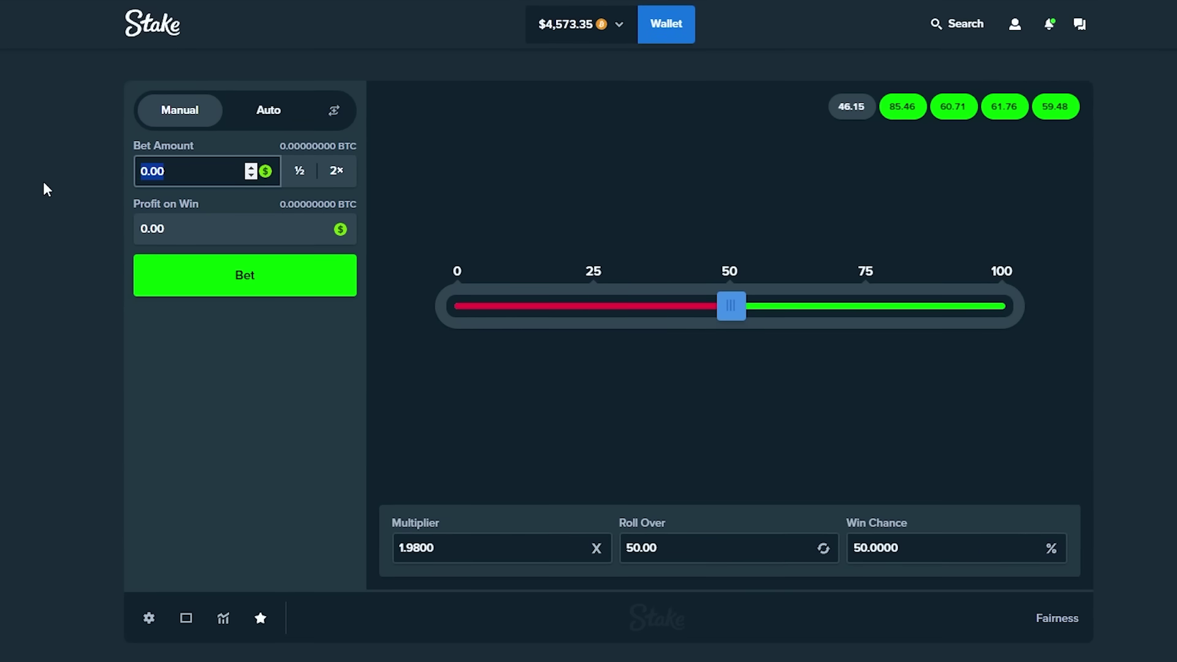
text(450)
- Win a $450 Dice roll over 50.00 with a 66.89, then review Live Stats
click(5, 256)
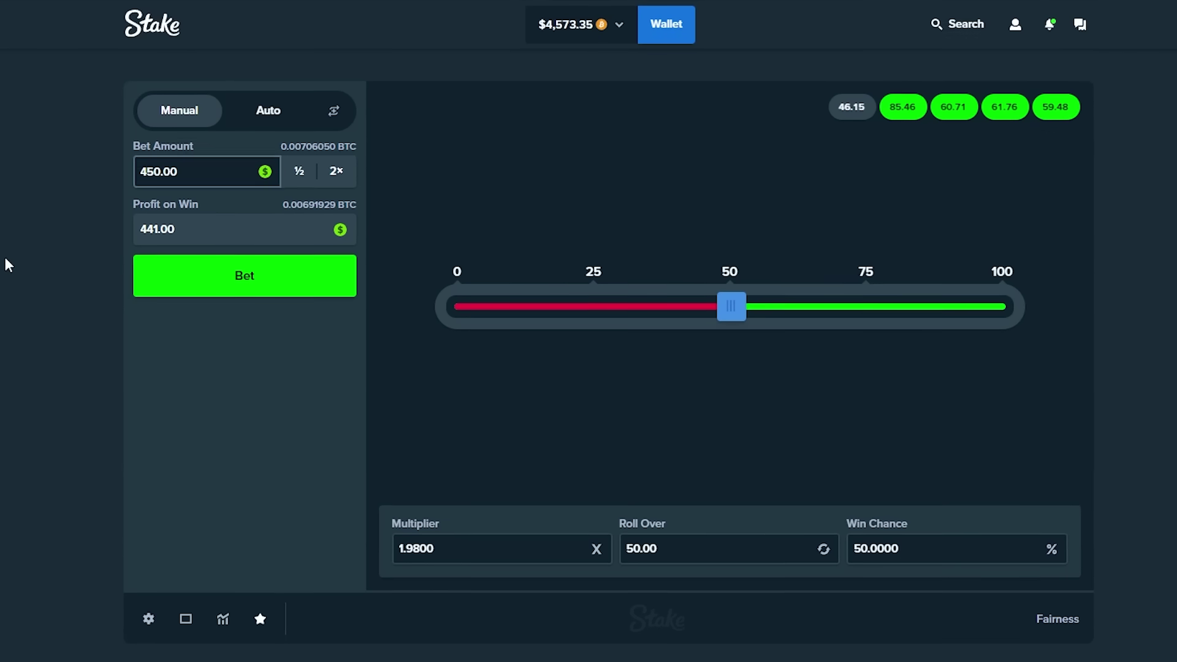
click(256, 291)
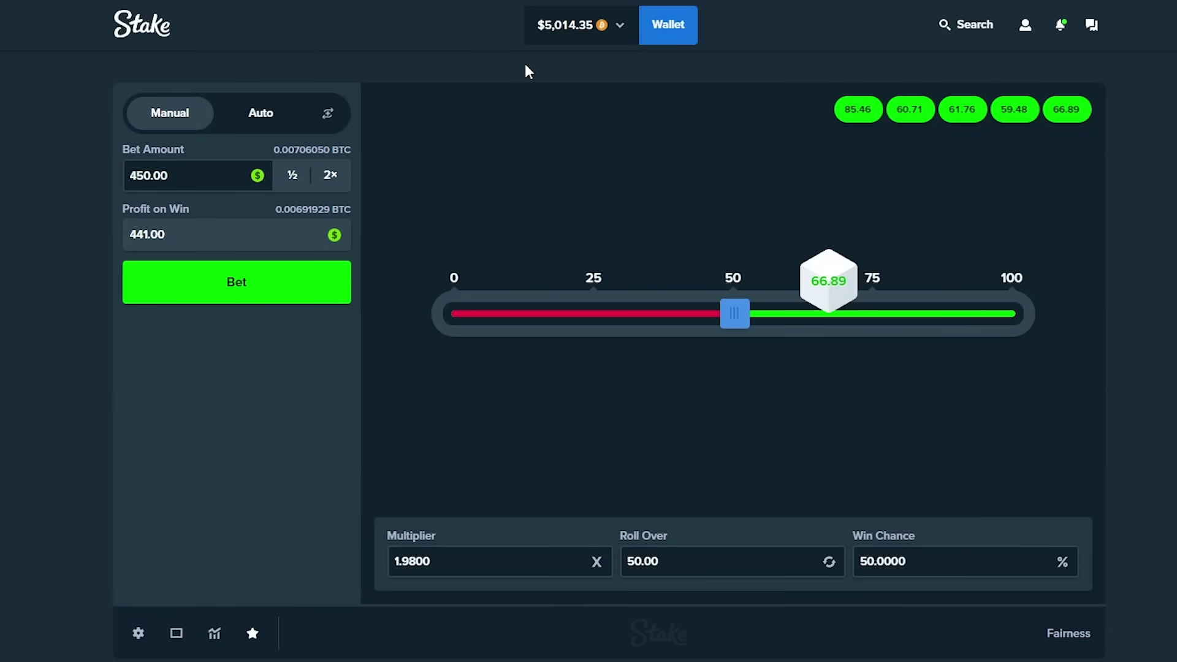
click(212, 631)
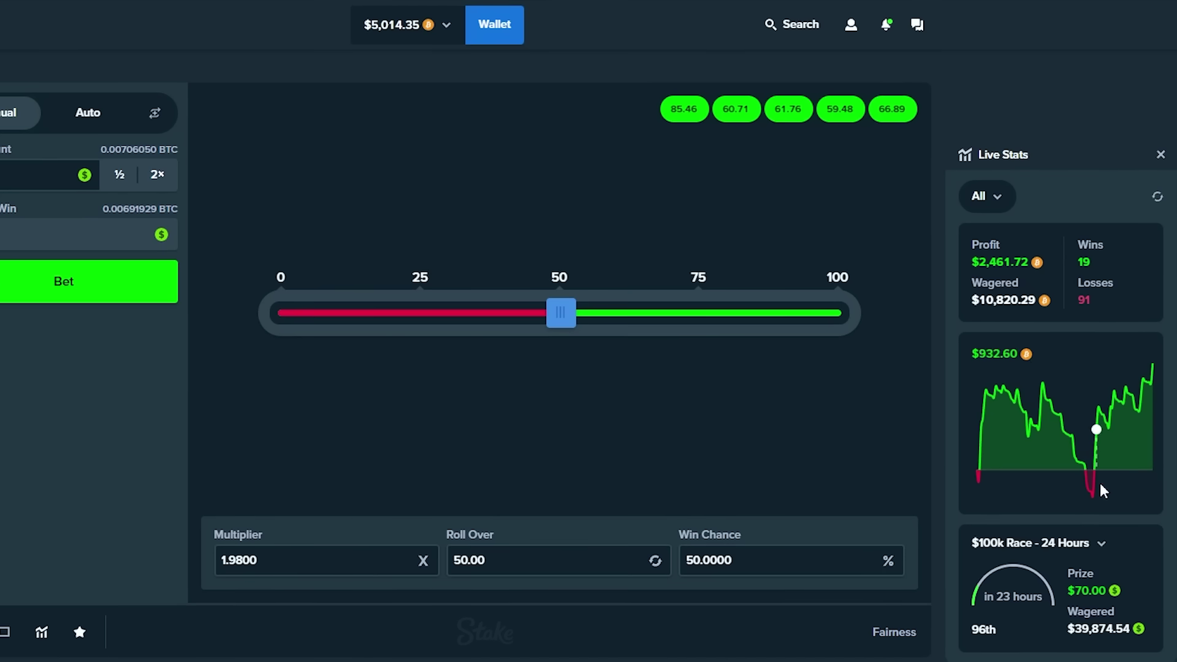
click(1160, 156)
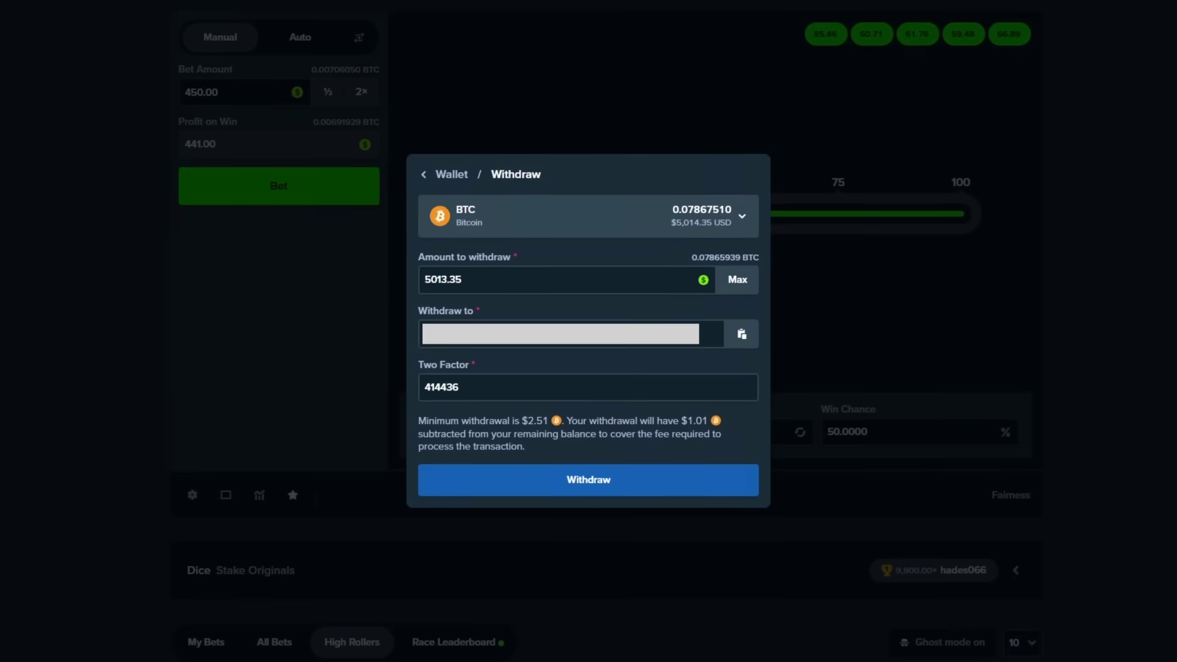
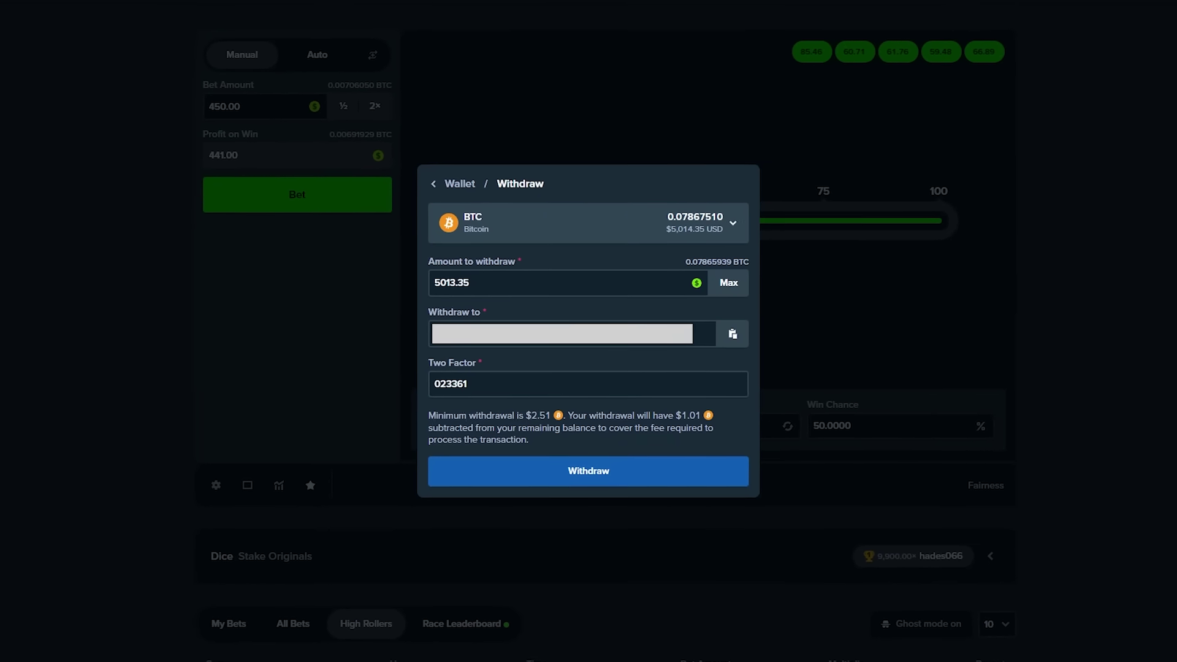
- Submit the $5,013.35 Bitcoin withdrawal with the 2FA code entered
click(580, 477)
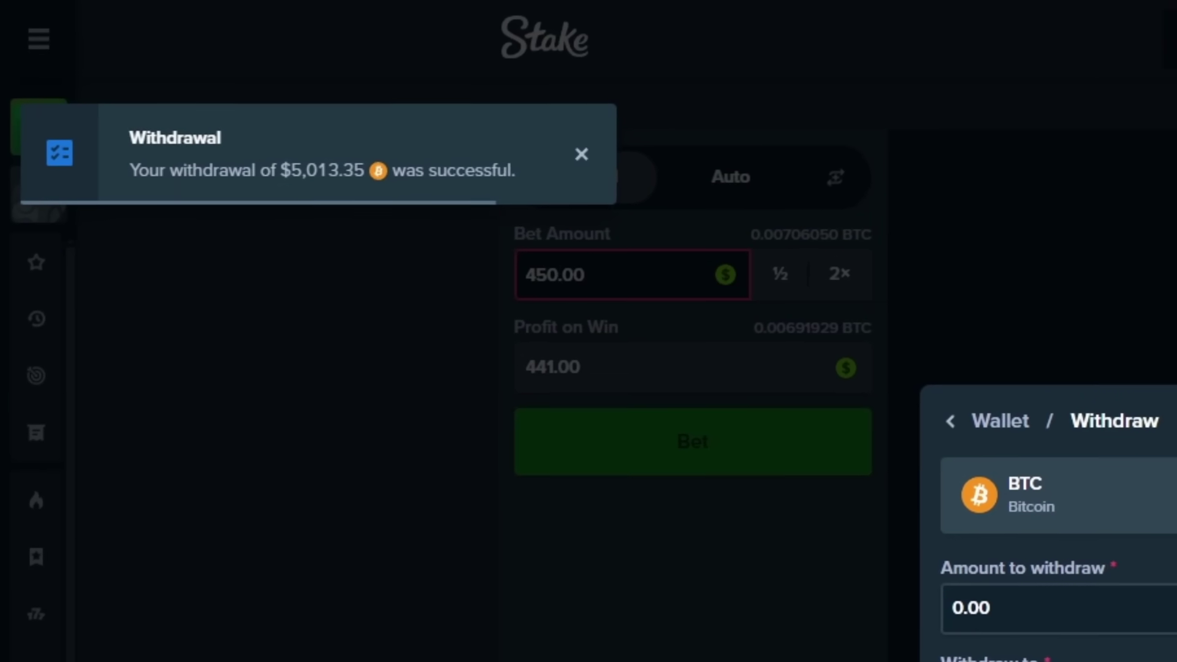